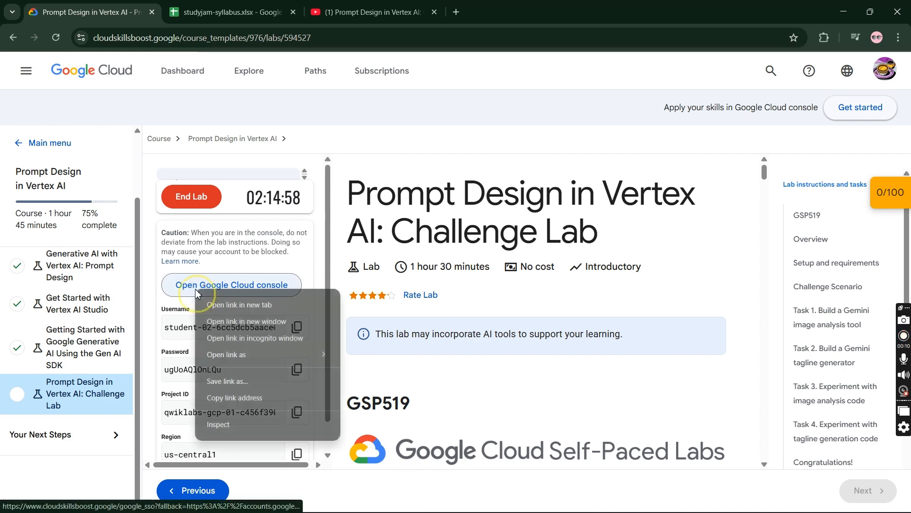
# - Open the Google Cloud console in an incognito window, acknowledge the new-account notice and agree to the Google Cloud terms of service
pyautogui.click(225, 337)
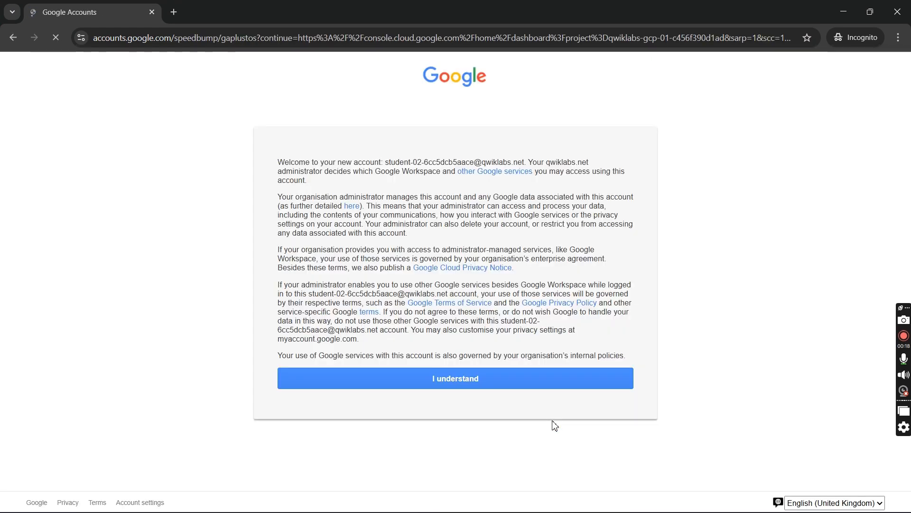
pyautogui.click(547, 383)
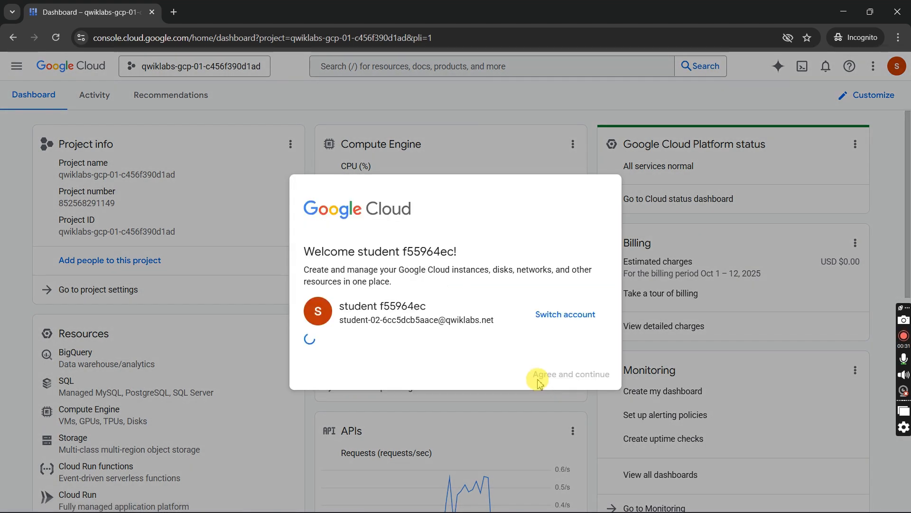
pyautogui.click(328, 370)
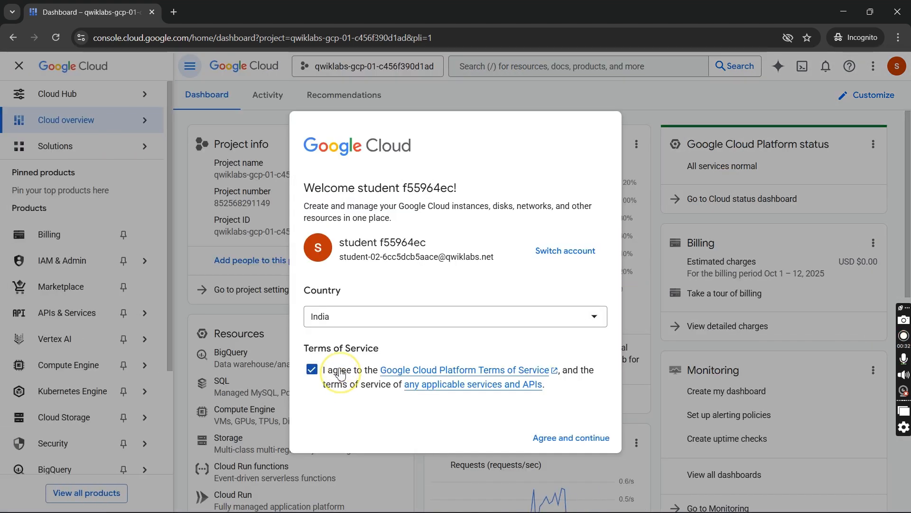
pyautogui.click(551, 439)
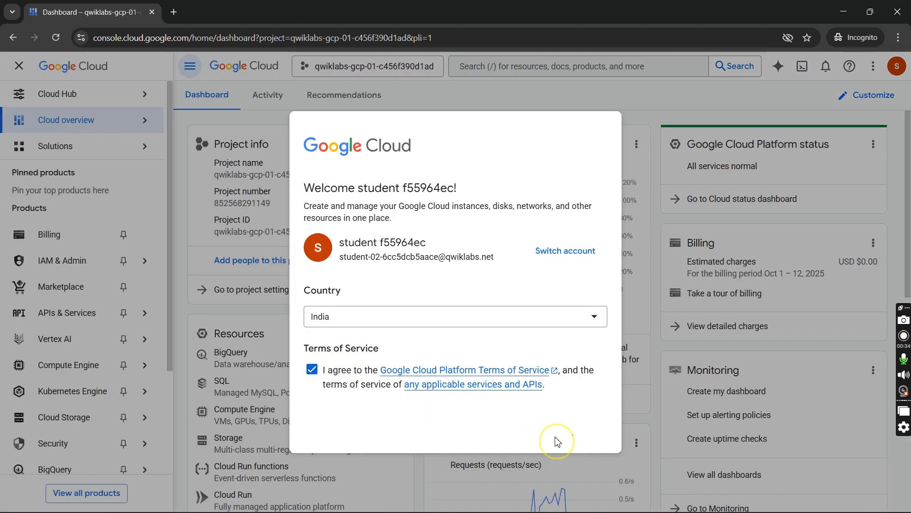
# - Open Vertex AI Studio and close its introductory tour
pyautogui.moveTo(65, 337)
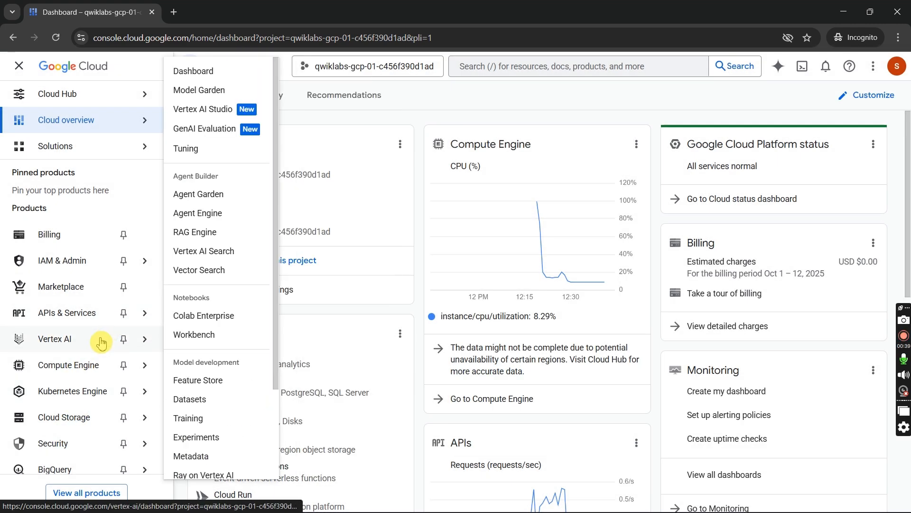
pyautogui.click(212, 109)
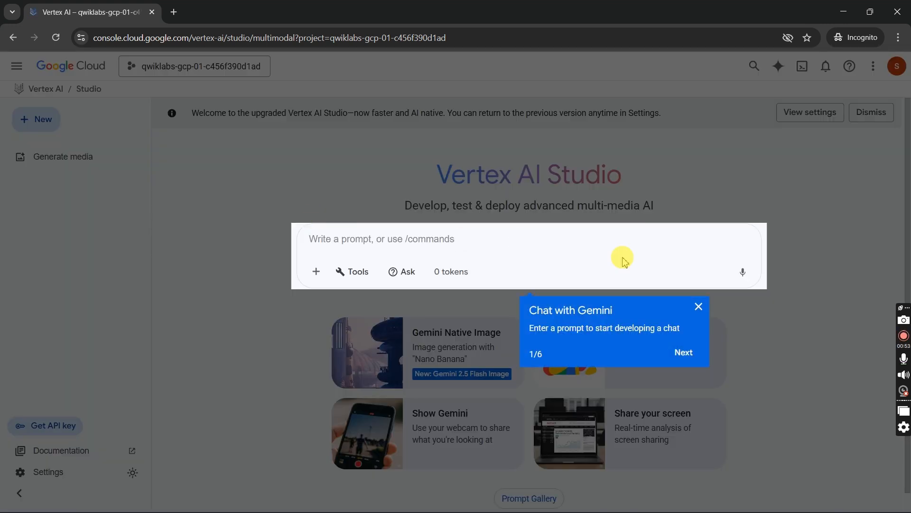
pyautogui.click(700, 307)
# - Start a new chat prompt in Vertex AI Studio and dismiss the chat tour
pyautogui.click(48, 117)
pyautogui.rightClick(47, 111)
pyautogui.click(27, 120)
pyautogui.click(31, 122)
pyautogui.click(48, 164)
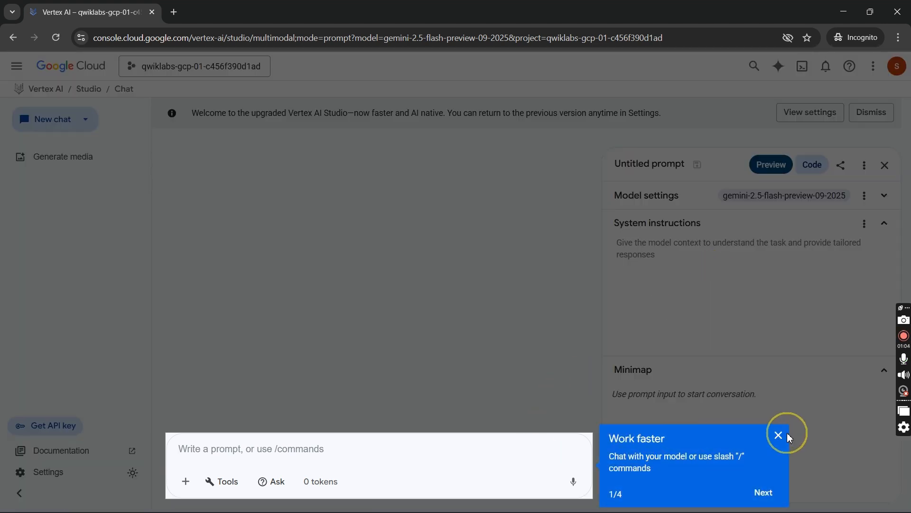
pyautogui.click(779, 435)
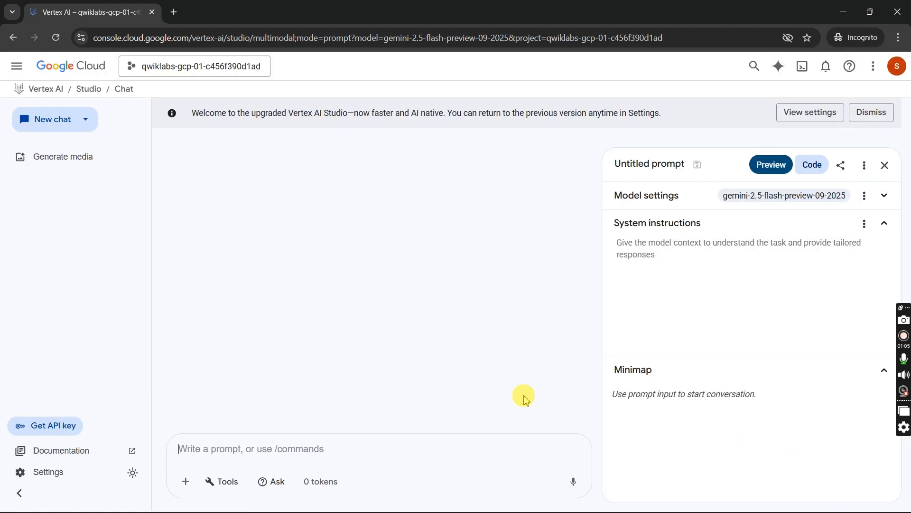
# - Attach cymbal-product-image.png from the project's Cloud Storage bucket to the prompt, accepting the preselected certificate
pyautogui.click(186, 482)
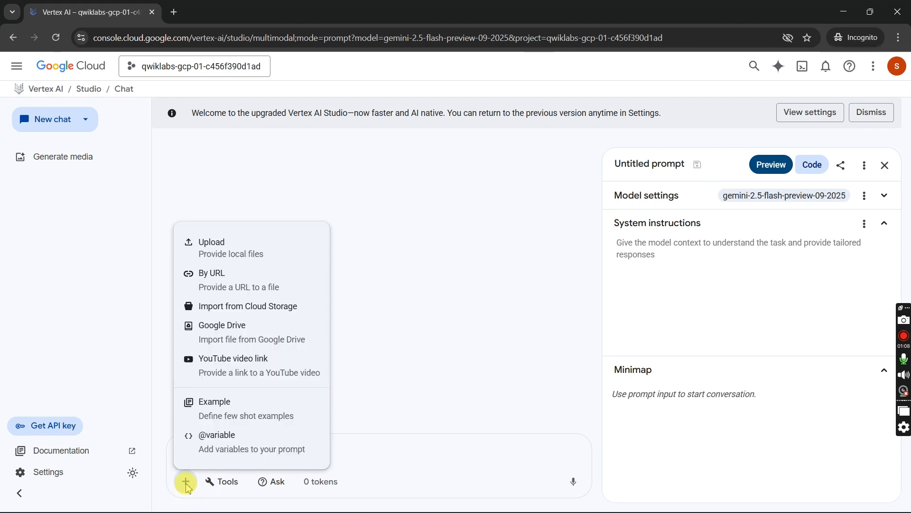
pyautogui.click(277, 309)
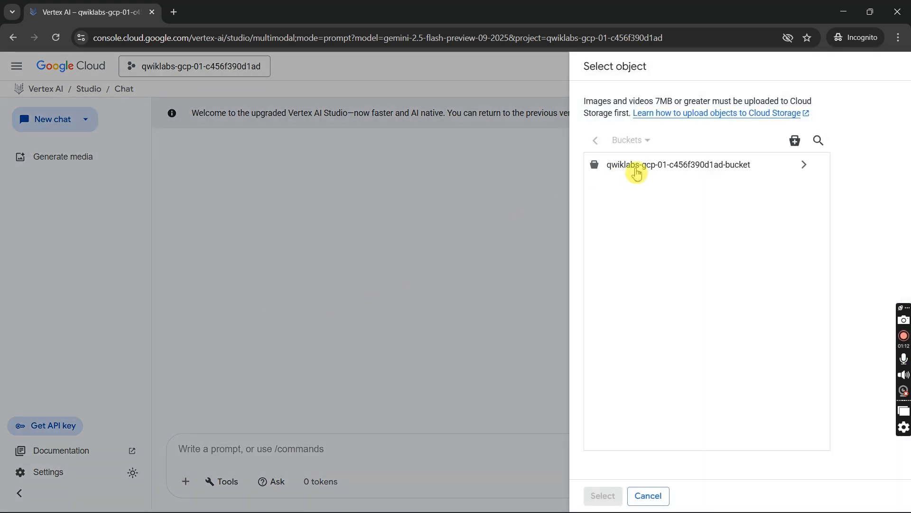
pyautogui.click(637, 169)
pyautogui.doubleClick(647, 170)
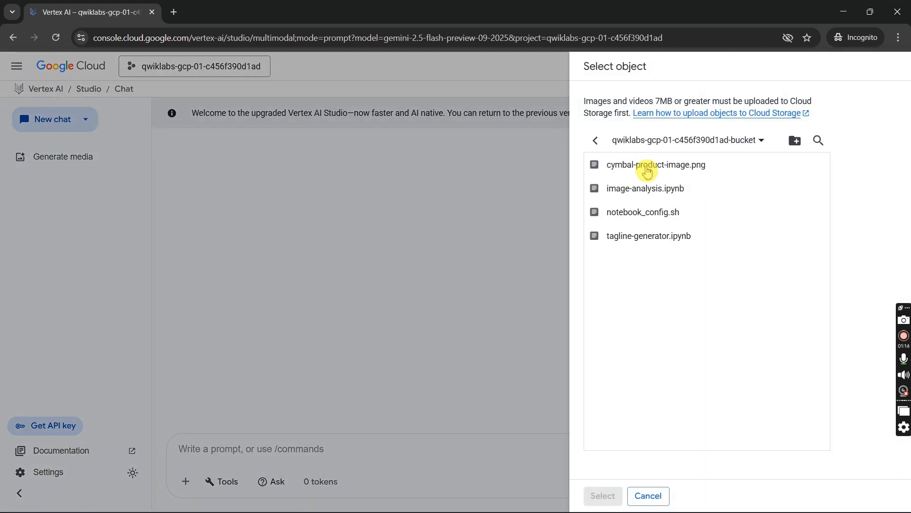
pyautogui.click(647, 169)
pyautogui.click(603, 496)
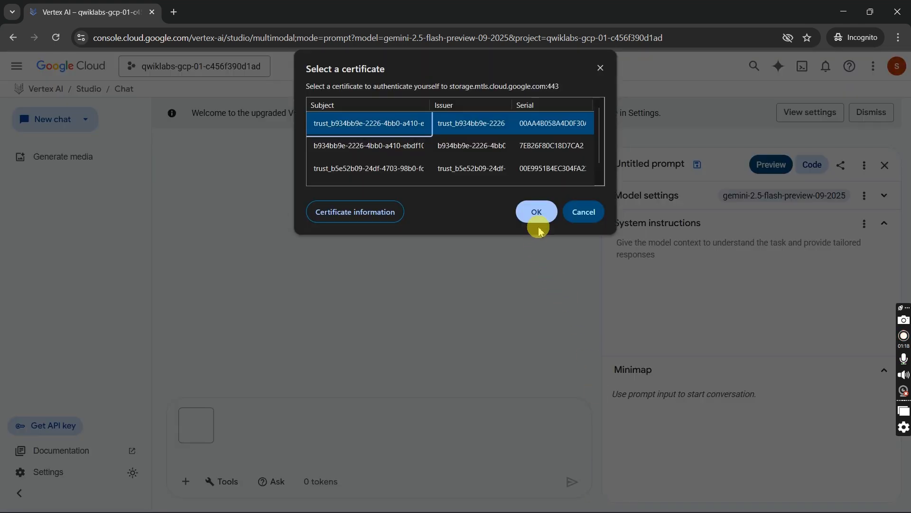
pyautogui.click(537, 213)
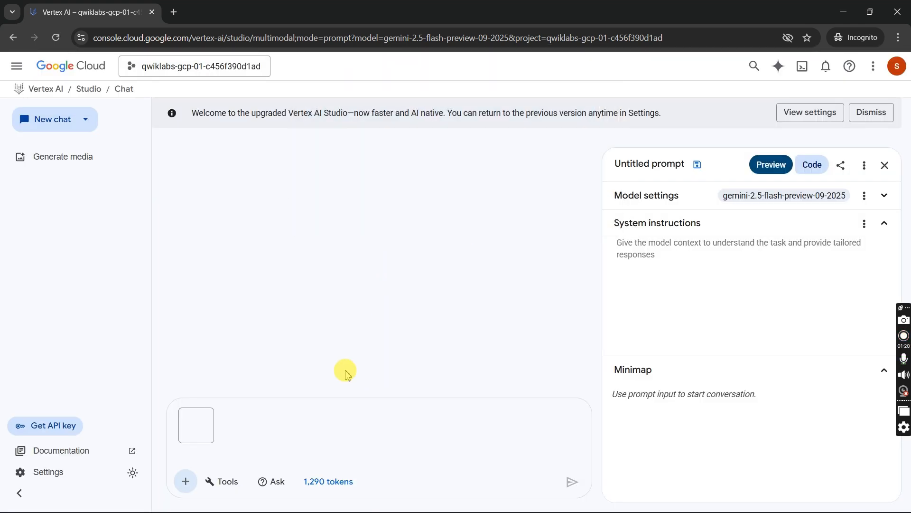
# - Check the Task 1 lab instructions for the required model, and set the prompt's model to gemini-2.5-flash
pyautogui.click(348, 455)
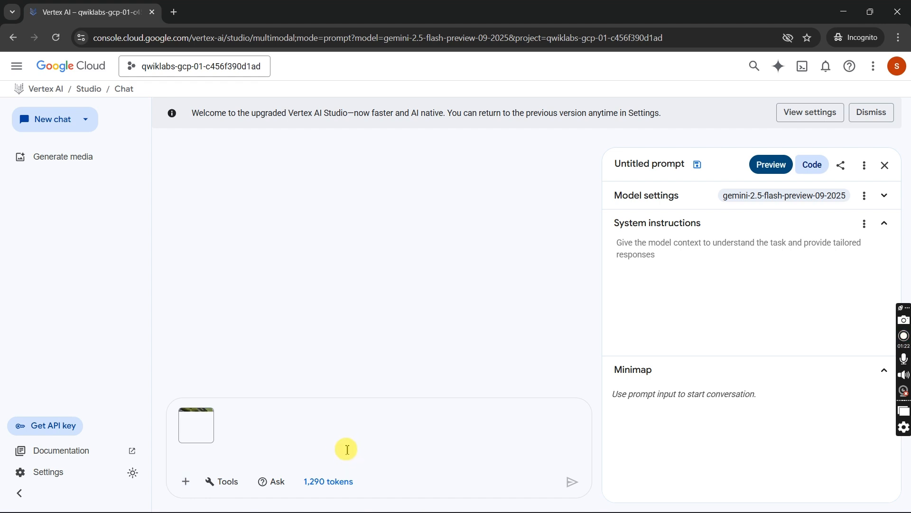
pyautogui.hotkey('alt', 'Tab')
pyautogui.scroll(-5, 689, 309)
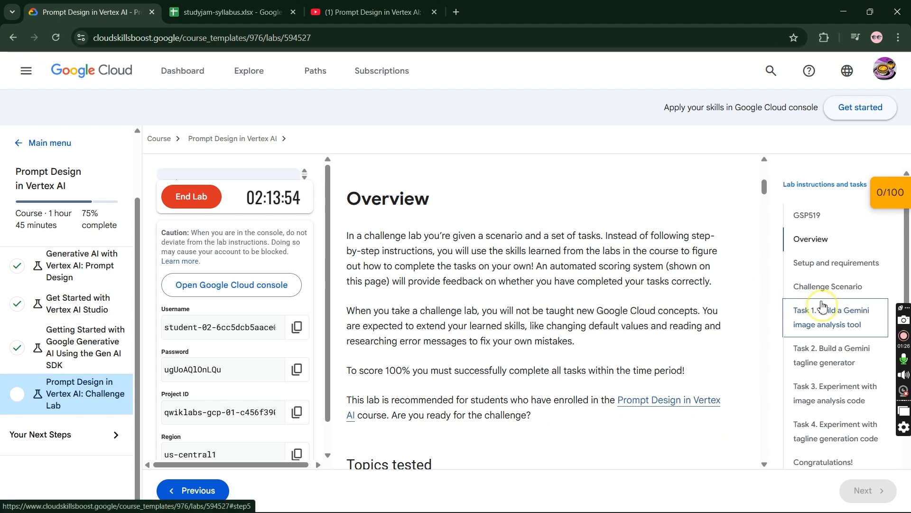
pyautogui.click(788, 313)
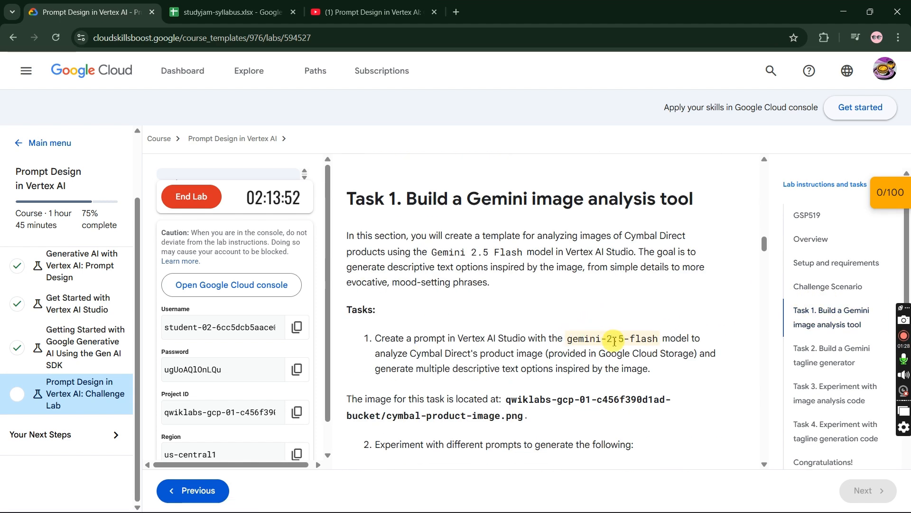
pyautogui.hotkey('alt', 'Tab')
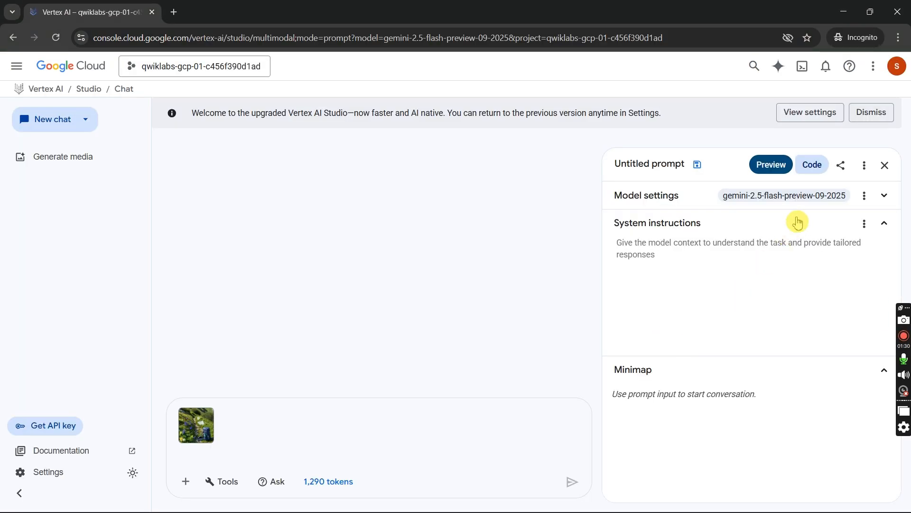
pyautogui.click(804, 201)
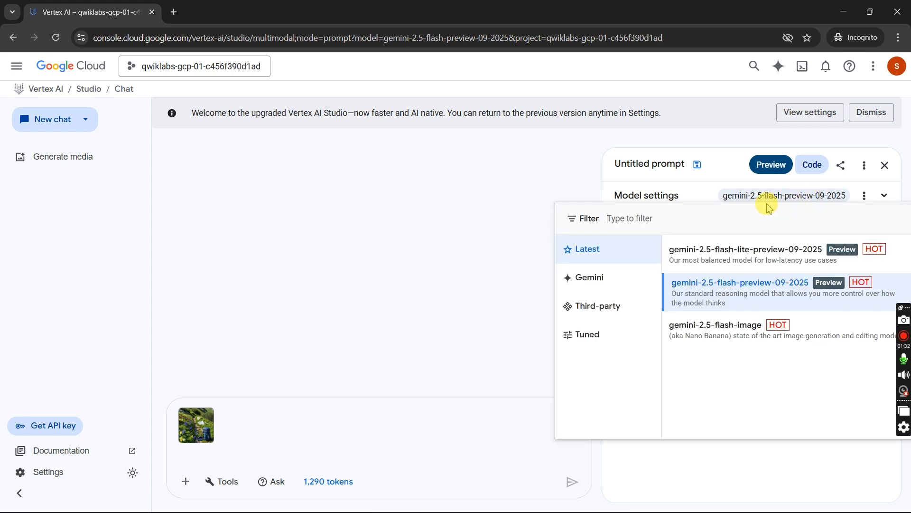
pyautogui.click(614, 279)
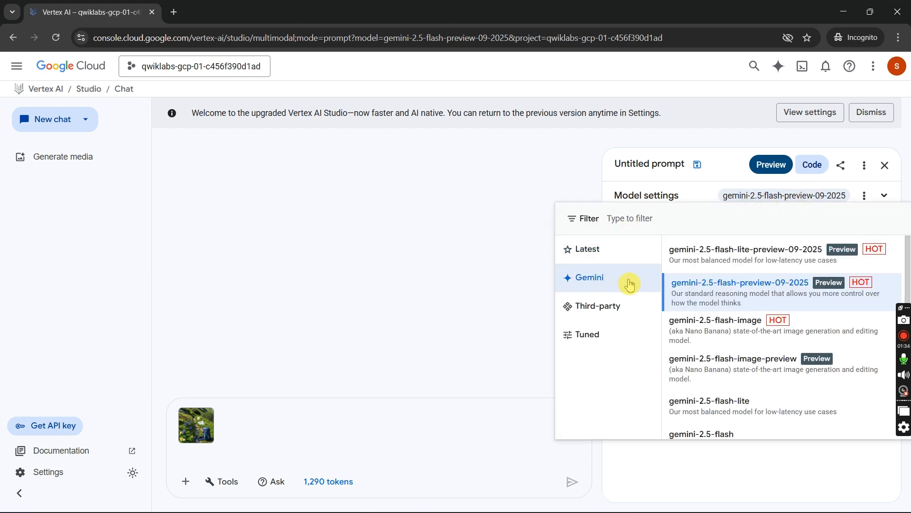
pyautogui.click(713, 432)
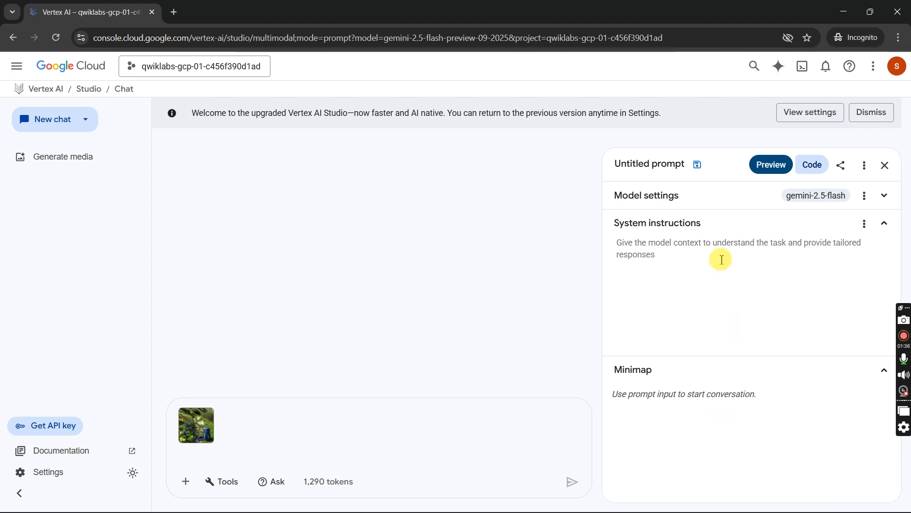
# - Check the lab instructions for the required region, and set the prompt's region to us-central1 (Iowa) in the model settings
pyautogui.click(884, 195)
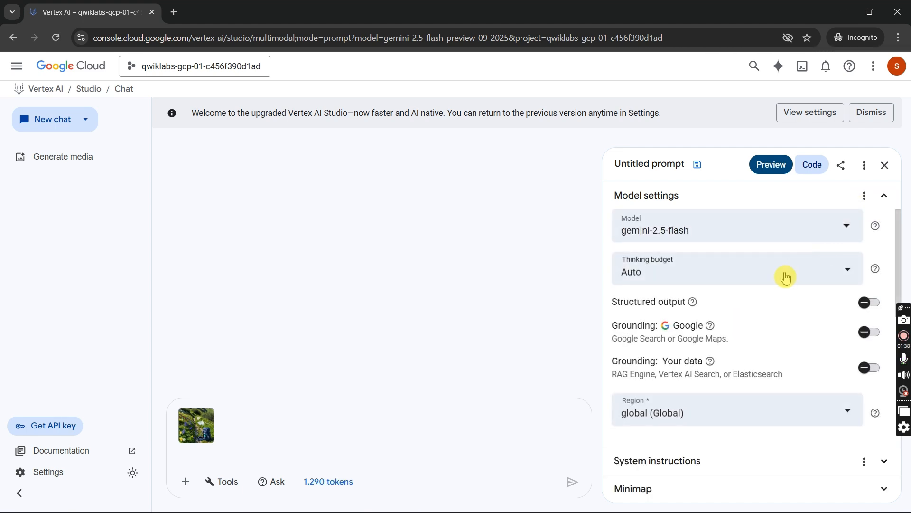
pyautogui.hotkey('alt', 'Tab')
pyautogui.scroll(-3, 564, 389)
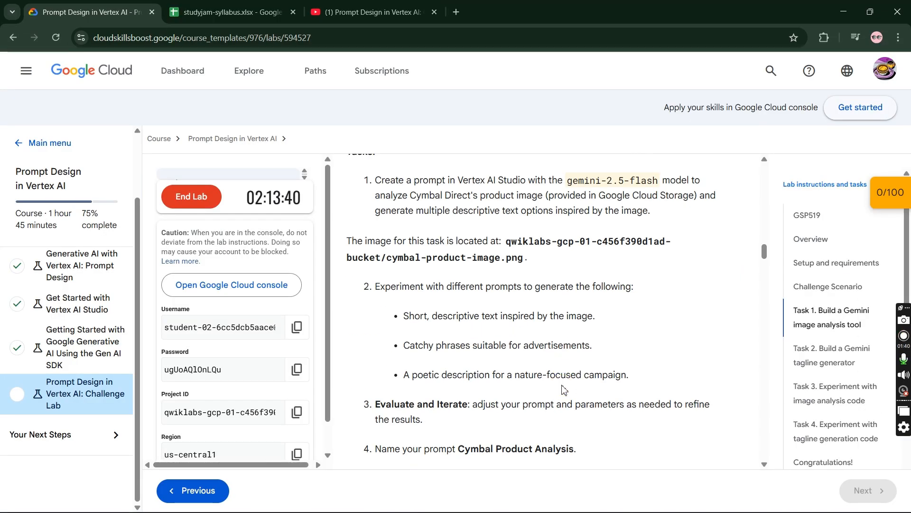
pyautogui.scroll(-3, 564, 389)
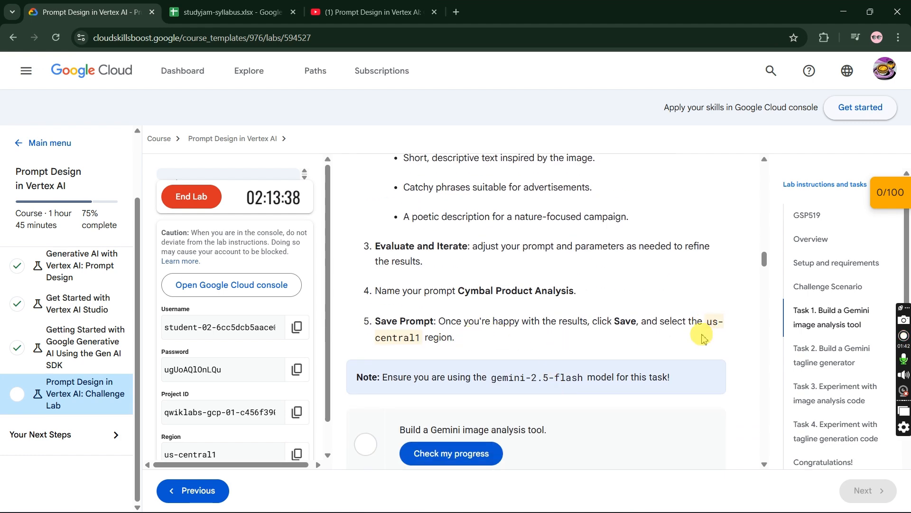
pyautogui.hotkey('alt', 'Tab')
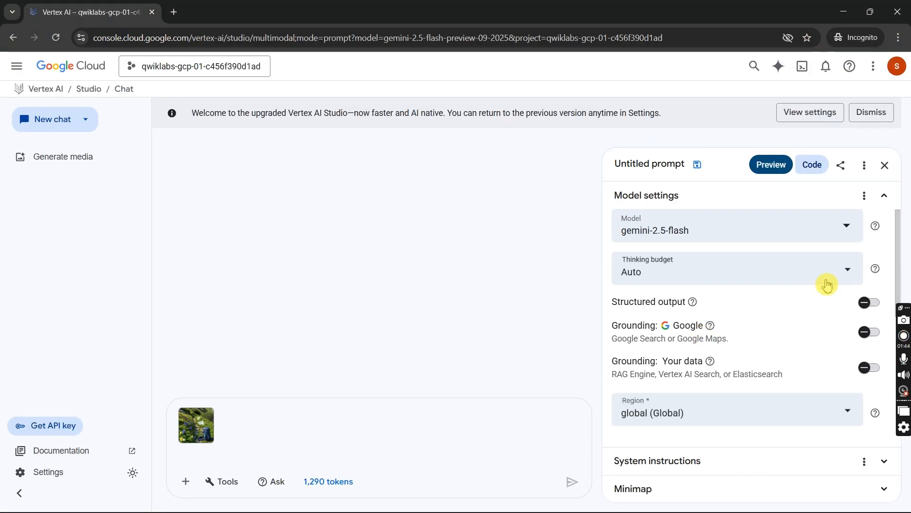
pyautogui.click(745, 412)
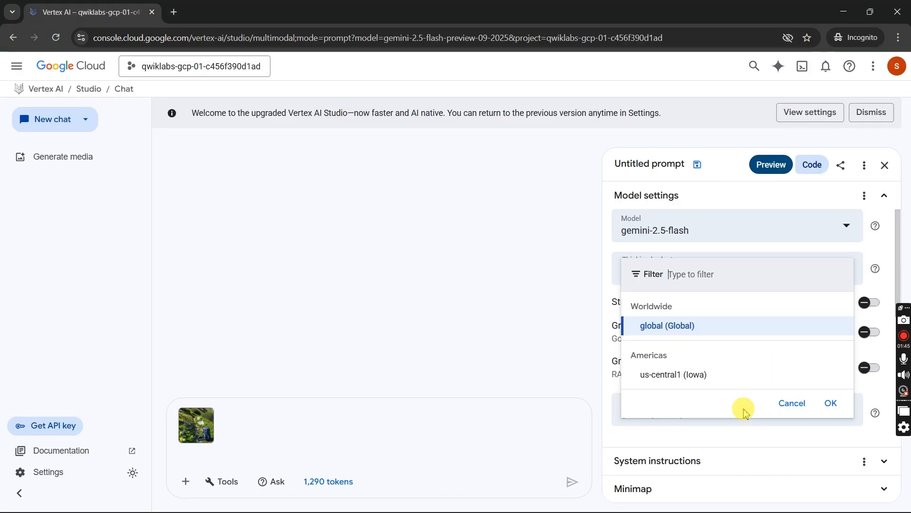
pyautogui.click(721, 379)
pyautogui.click(720, 412)
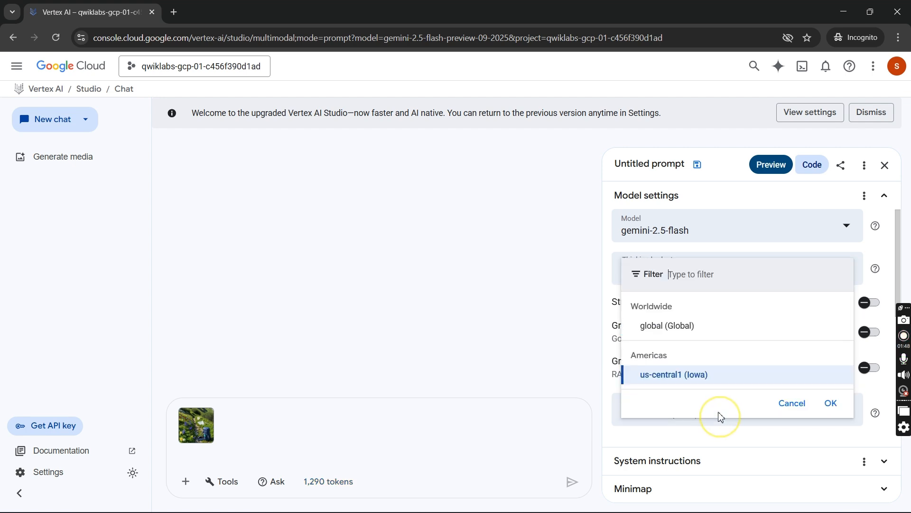
pyautogui.click(836, 404)
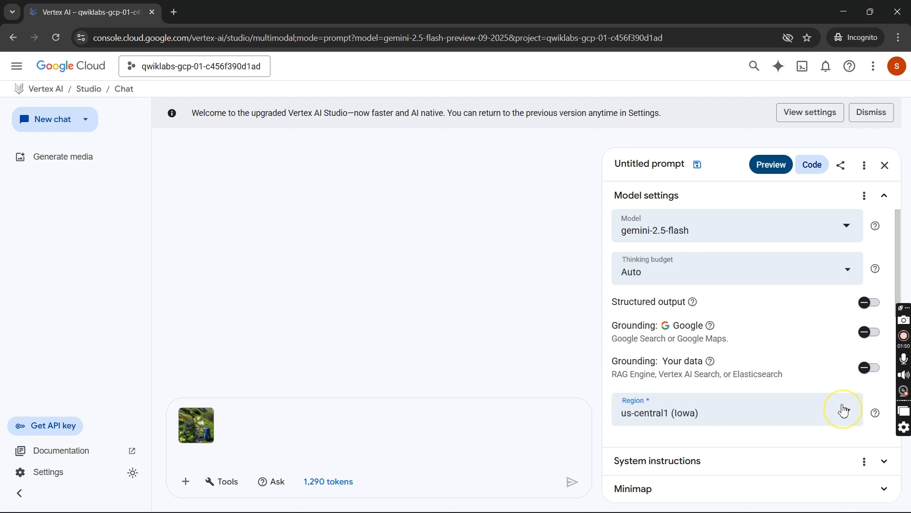
# - Submit the prompt "hi" with the attached product image and view the model's response
pyautogui.scroll(-4, 773, 389)
pyautogui.hotkey('alt', 'Tab')
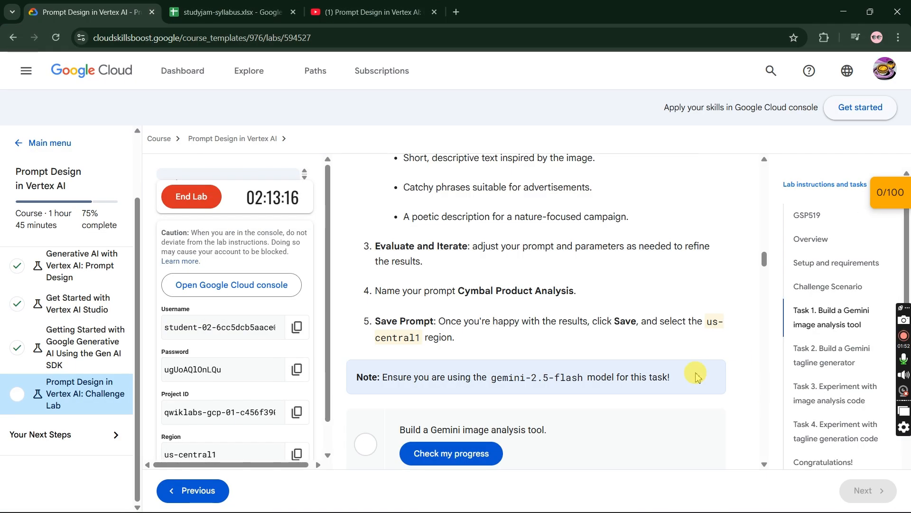
pyautogui.hotkey('alt', 'Tab')
pyautogui.click(400, 444)
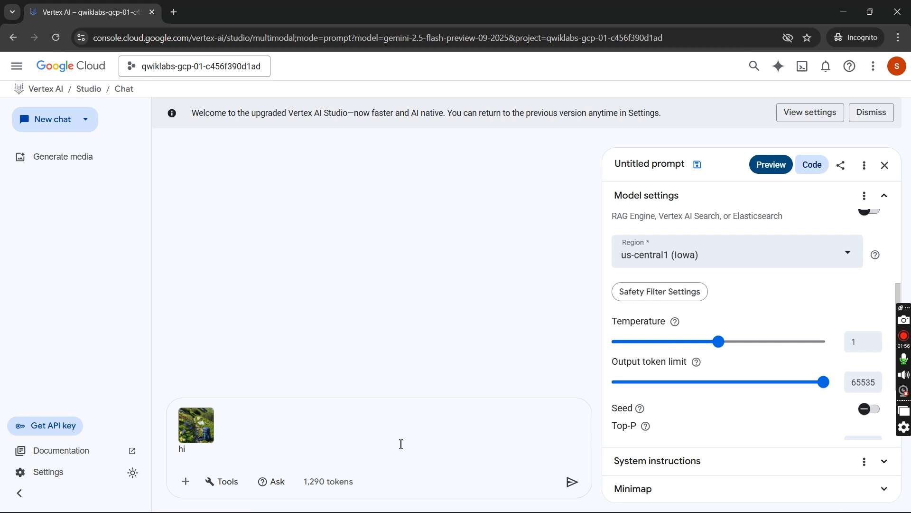
pyautogui.press('Return')
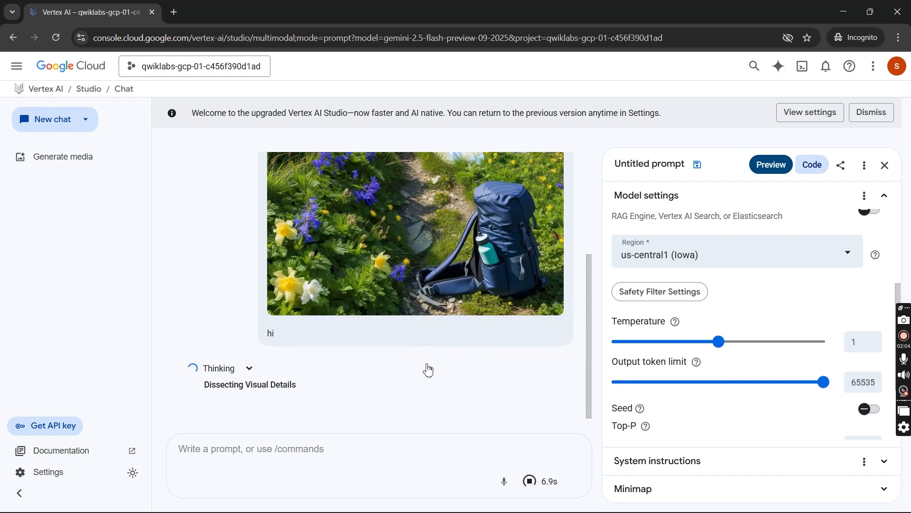
pyautogui.scroll(3, 429, 368)
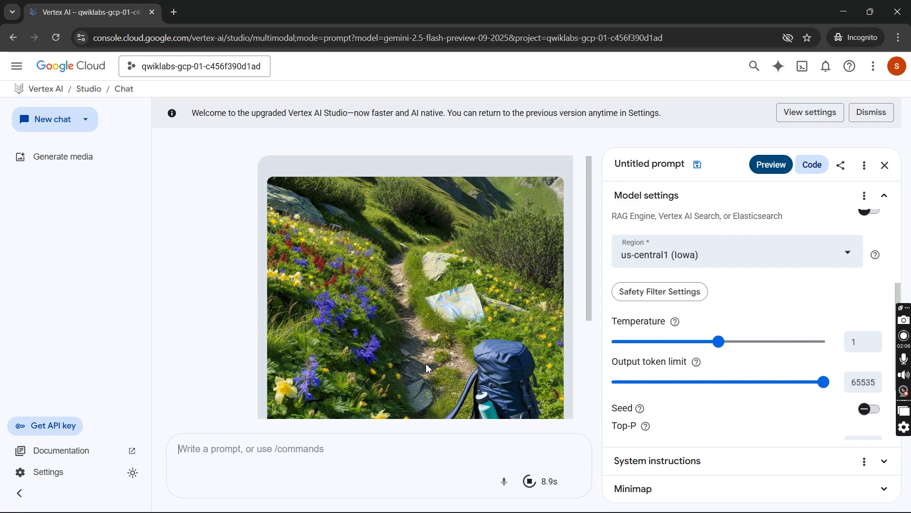
pyautogui.scroll(-10, 425, 363)
pyautogui.click(414, 364)
# - Submit the follow-up prompt "Describe the image in 20 words" and check the model and region in the model settings
pyautogui.click(331, 445)
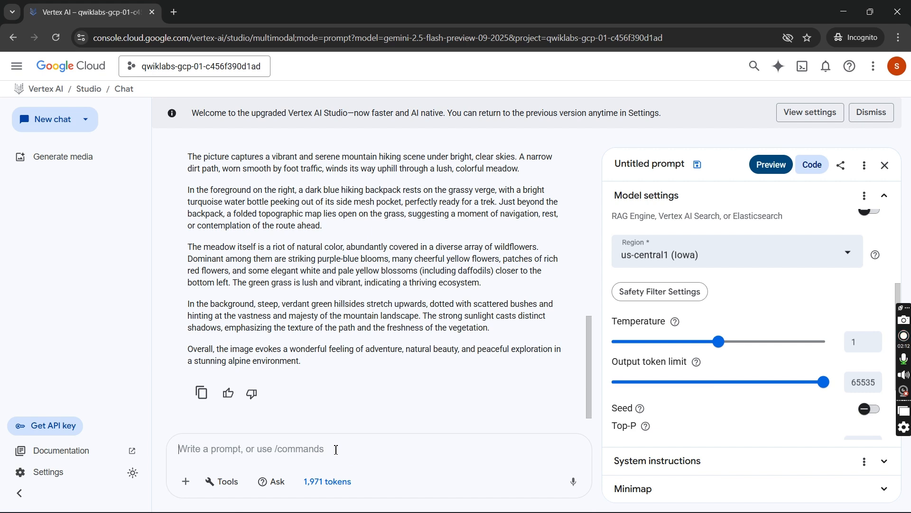
pyautogui.write('Descr')
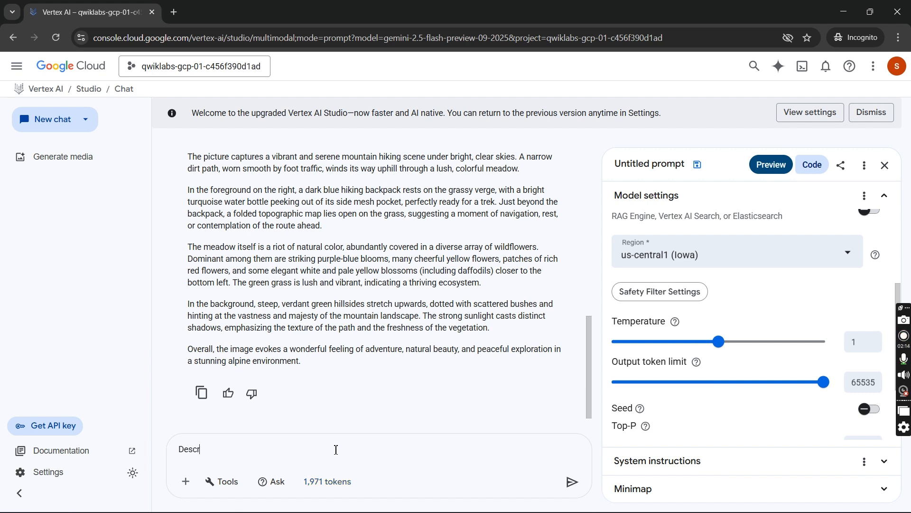
pyautogui.write('ibe the ima')
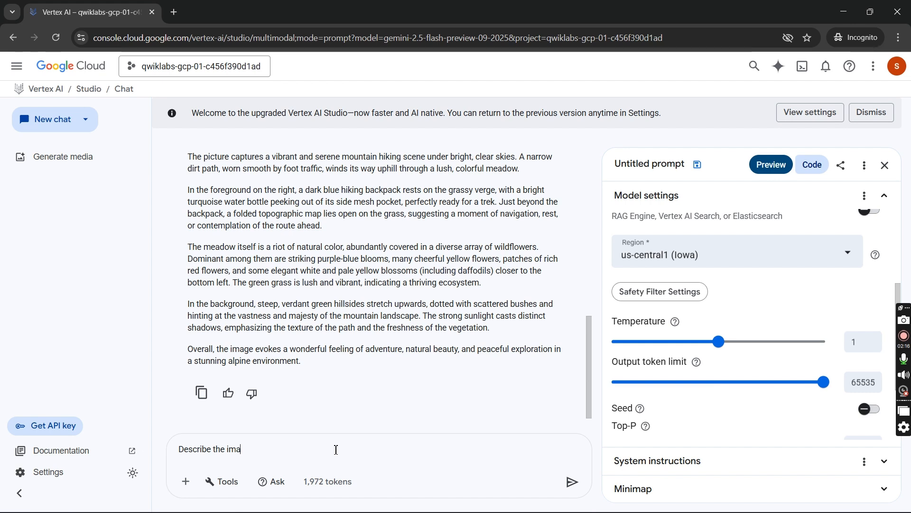
pyautogui.write('ge in 20 words')
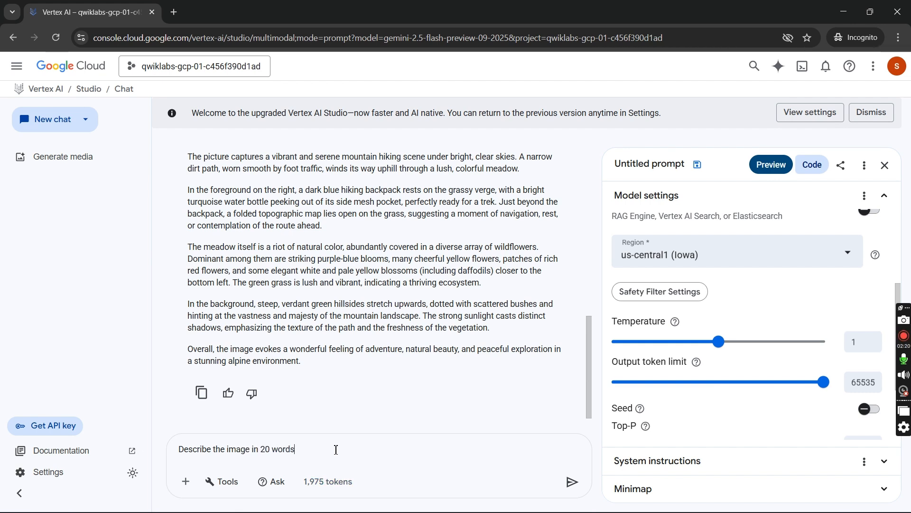
pyautogui.press('Return')
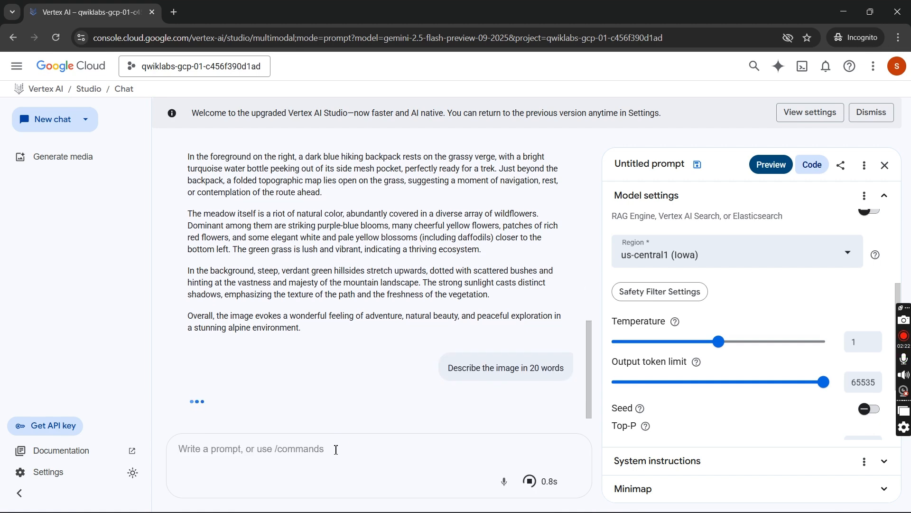
pyautogui.scroll(3, 710, 296)
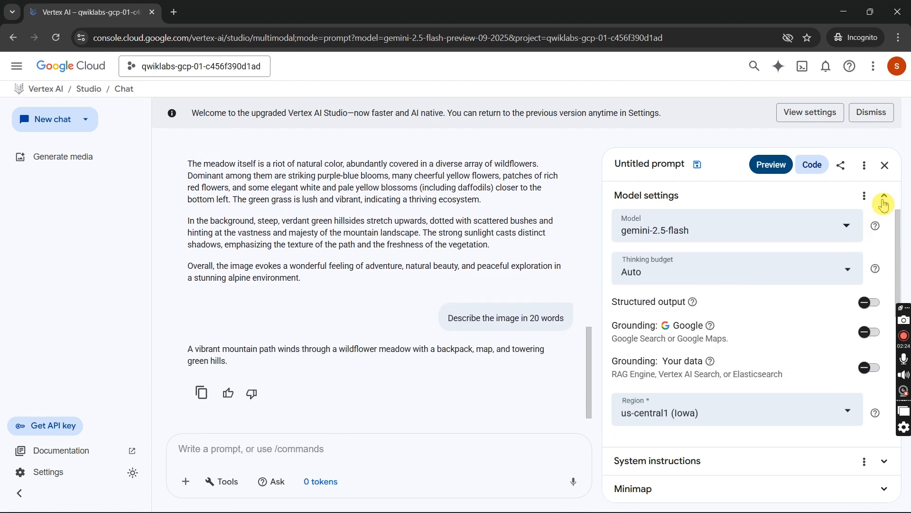
# - Copy the required prompt name from the Task 1 lab instructions and rename the untitled prompt as Cymbal Product Analysis
pyautogui.hotkey('alt', 'Tab')
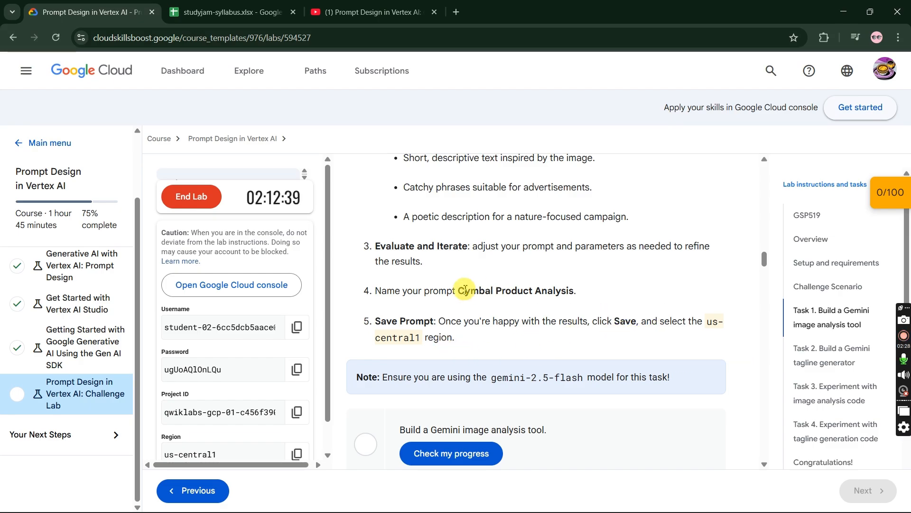
pyautogui.moveTo(458, 291); pyautogui.dragTo(572, 294)
pyautogui.hotkey('ctrl', 'c')
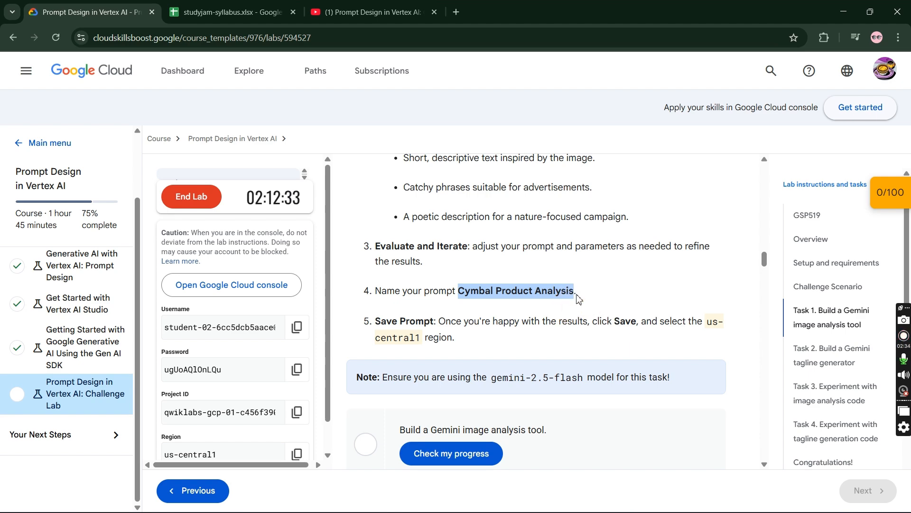
pyautogui.hotkey('alt', 'Tab')
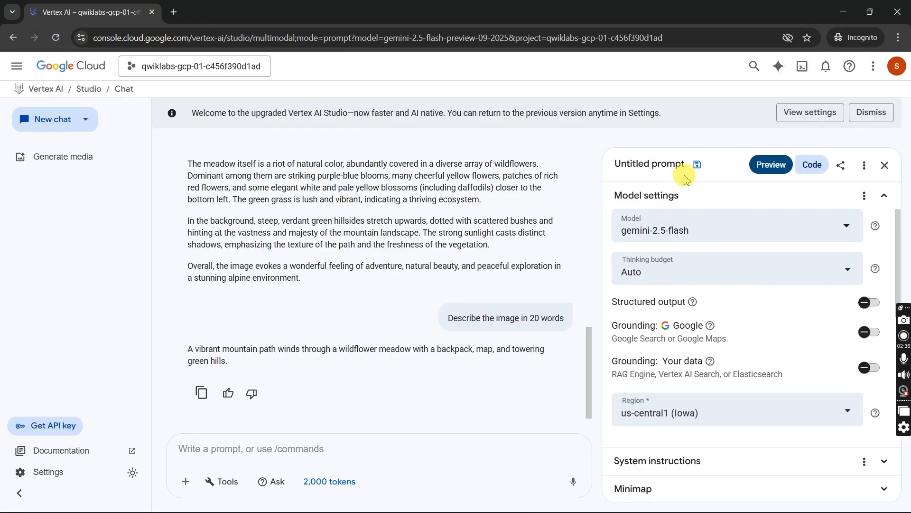
pyautogui.click(678, 163)
pyautogui.hotkey('ctrl', 'a')
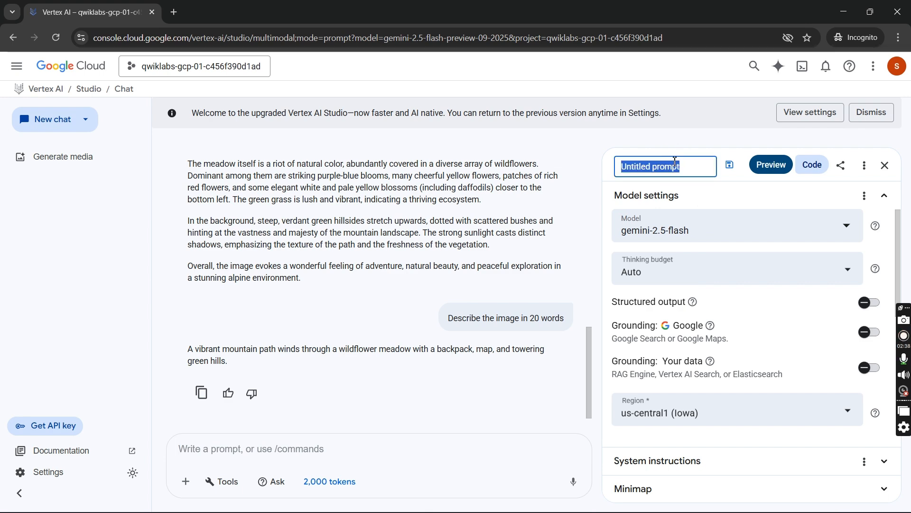
pyautogui.hotkey('ctrl', 'v')
# - Save the Cymbal Product Analysis prompt in the us-central1 (Iowa) region, keeping autosave enabled
pyautogui.click(729, 166)
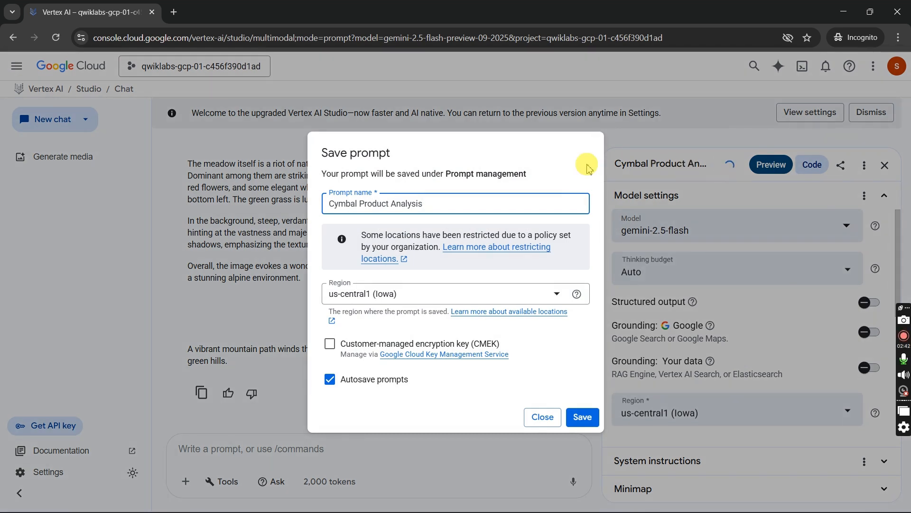
pyautogui.click(529, 297)
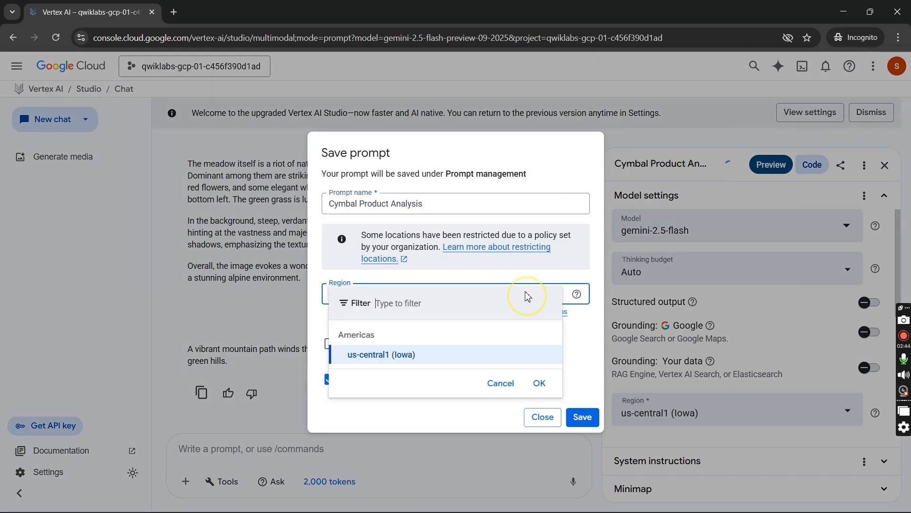
pyautogui.click(499, 377)
pyautogui.click(583, 418)
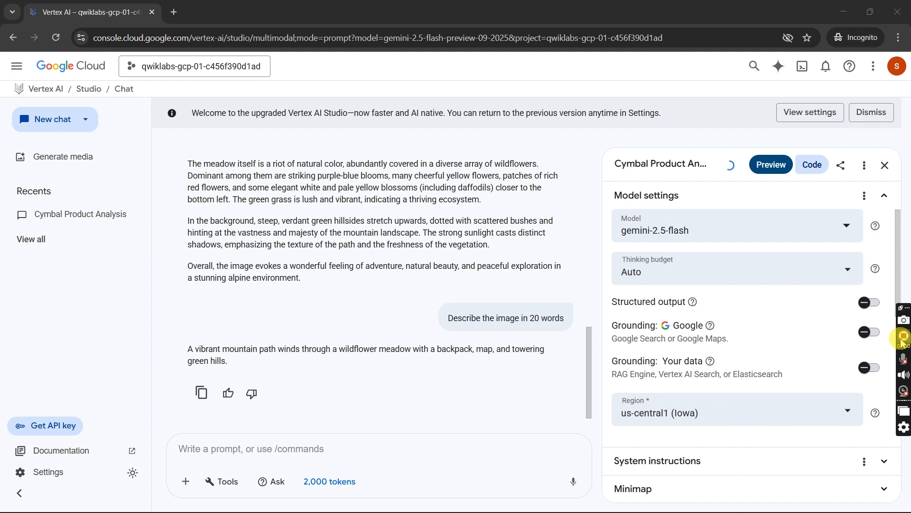
# - Switch to the lab page and run the progress check for the Task 1 image analysis tool
pyautogui.click(905, 362)
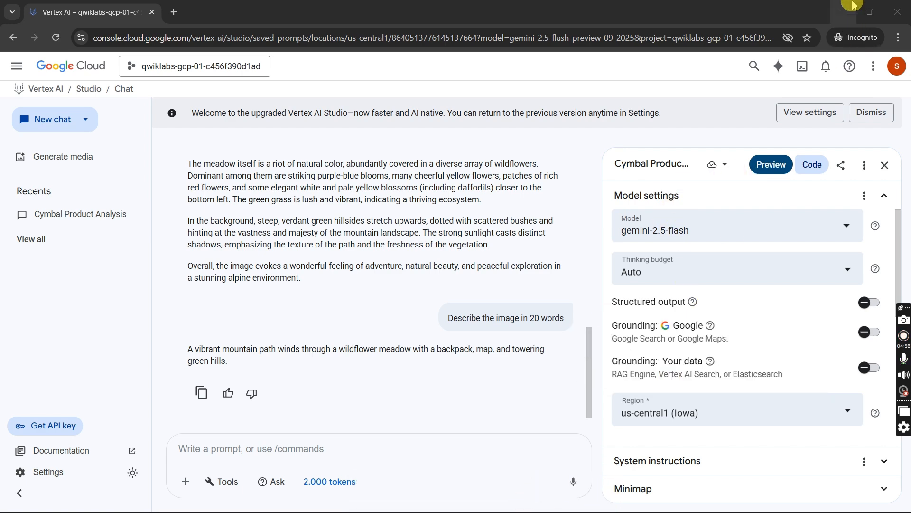
pyautogui.click(838, 11)
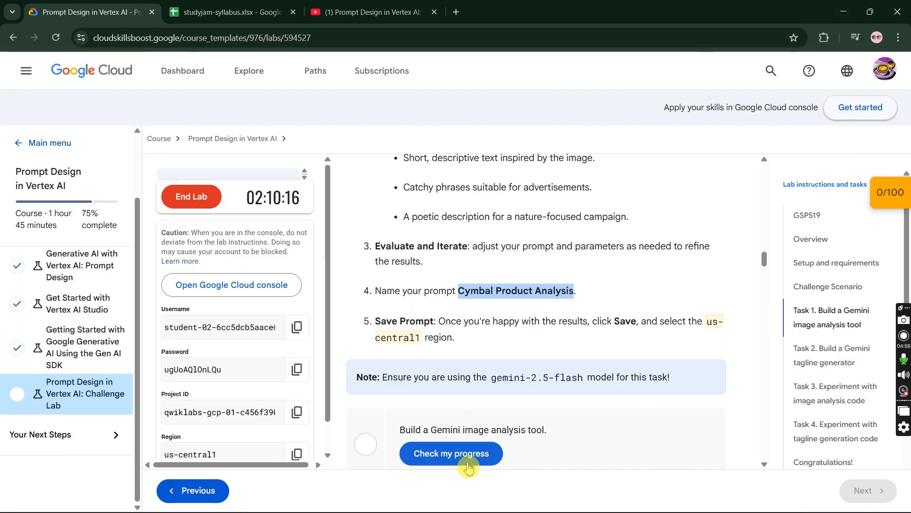
pyautogui.click(468, 457)
pyautogui.scroll(-2, 512, 357)
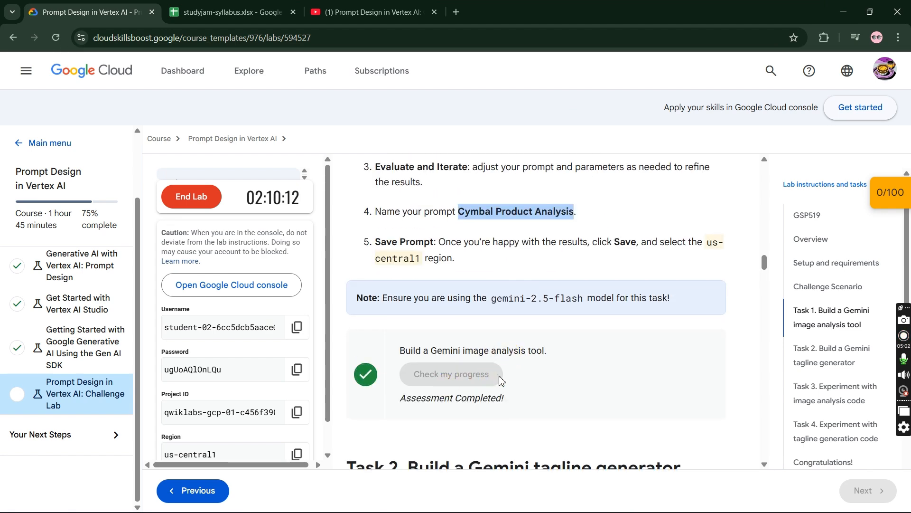
# - Read the opening Task 2 instructions, and return to the Vertex AI Studio start page to begin a new prompt
pyautogui.scroll(-3, 471, 328)
pyautogui.scroll(-2, 470, 325)
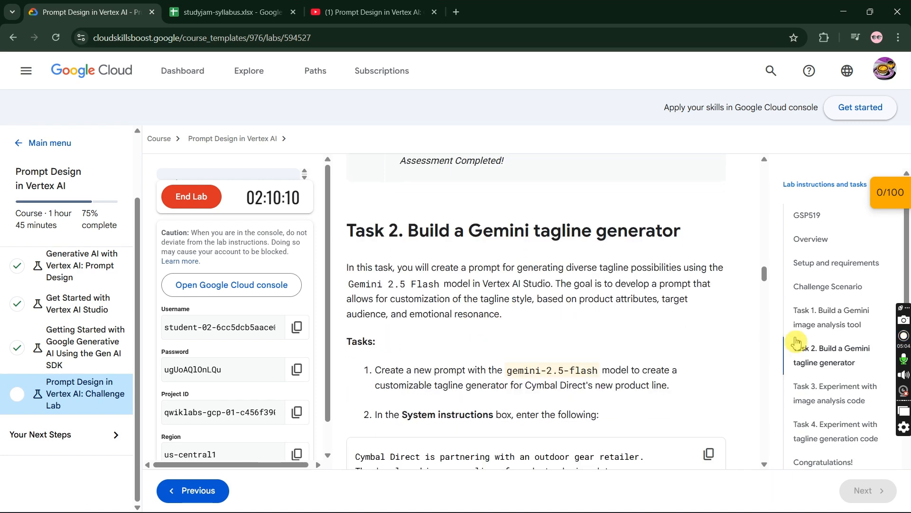
pyautogui.click(903, 338)
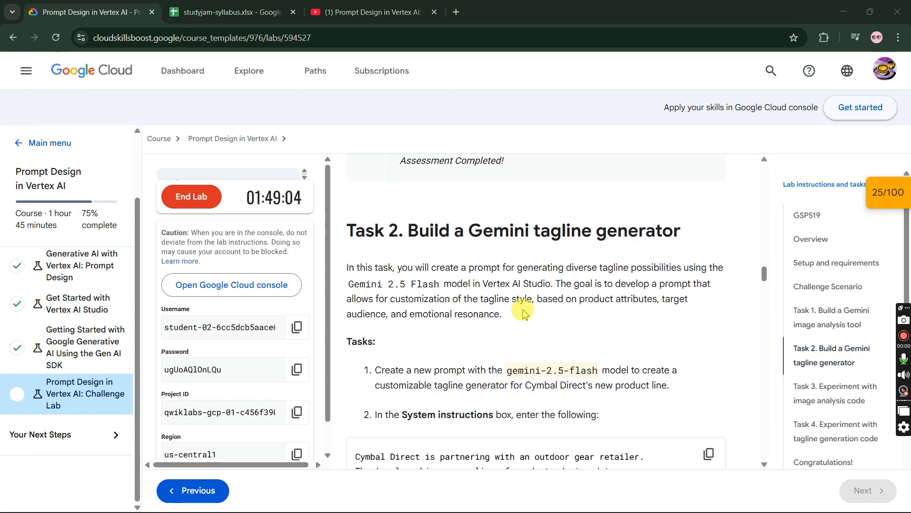
pyautogui.scroll(-2, 541, 264)
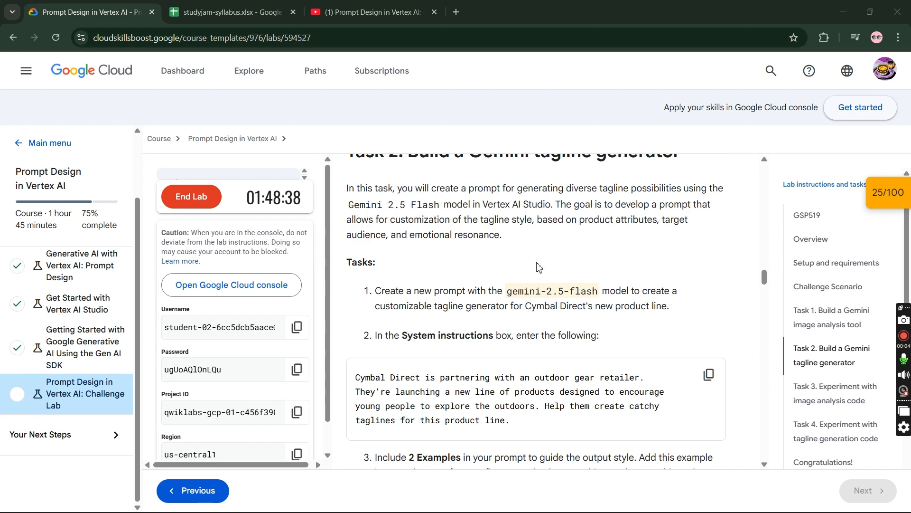
pyautogui.hotkey('alt', 'Tab')
pyautogui.click(528, 258)
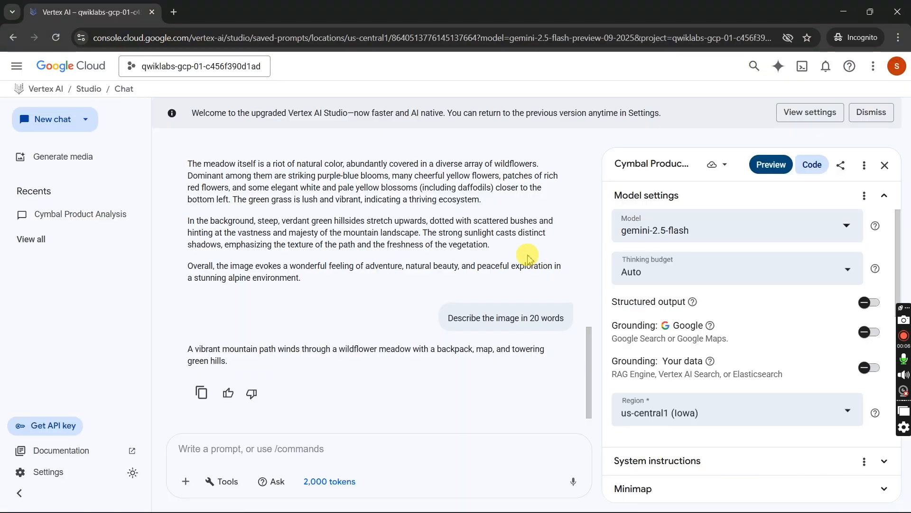
pyautogui.click(96, 91)
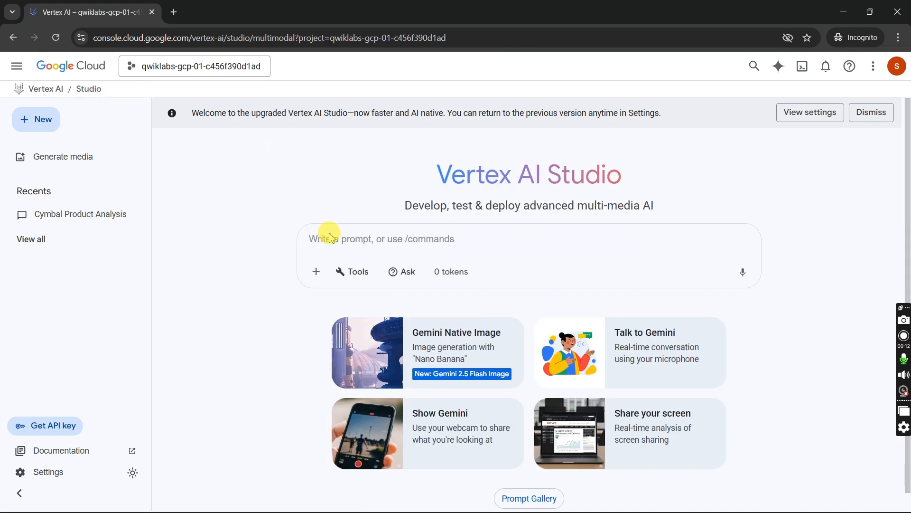
pyautogui.click(622, 234)
# - Copy the Cymbal Direct system instructions text from Task 2 on the lab page
pyautogui.hotkey('alt', 'Tab')
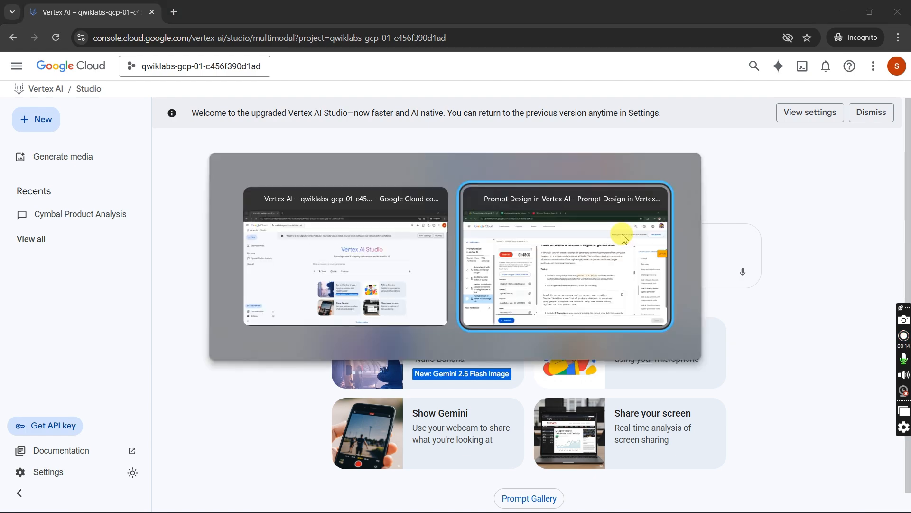
pyautogui.scroll(-3, 617, 237)
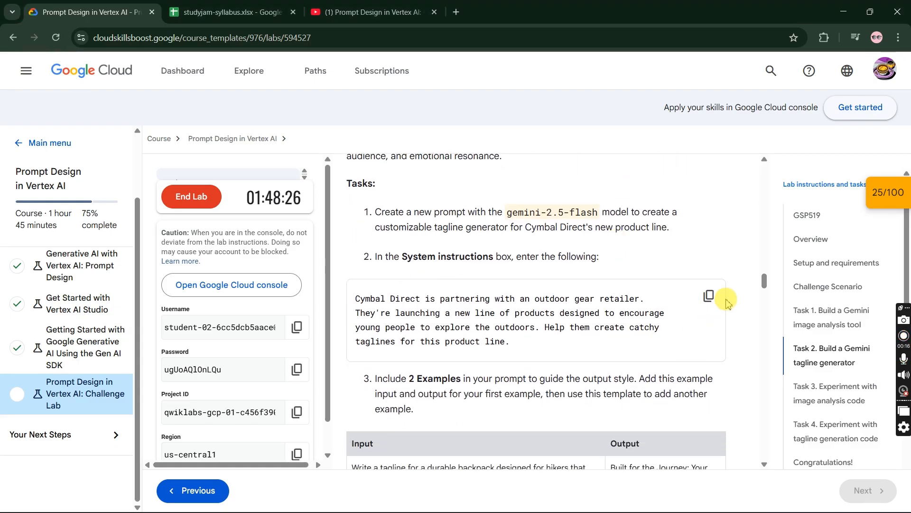
pyautogui.click(708, 296)
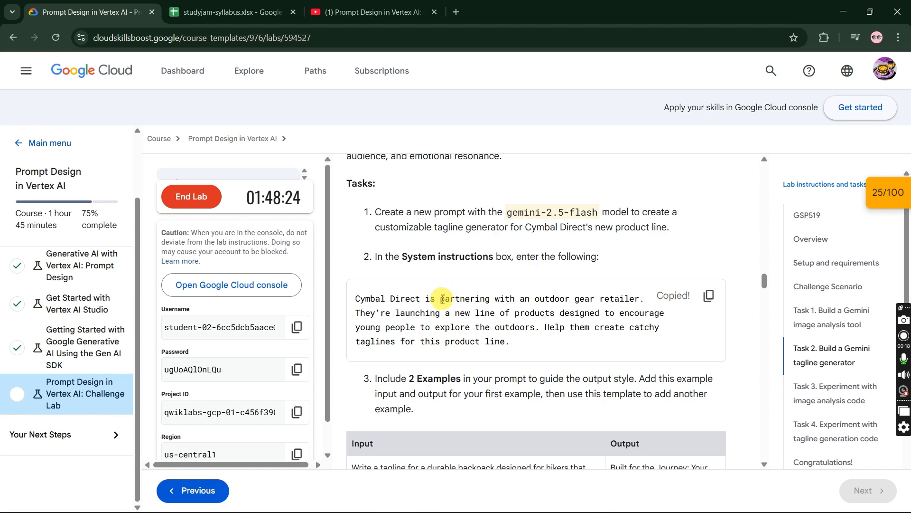
# - Copy the durable backpack tagline input from the Task 2 example table and enter it as the input of a new few-shot example
pyautogui.scroll(-3, 442, 297)
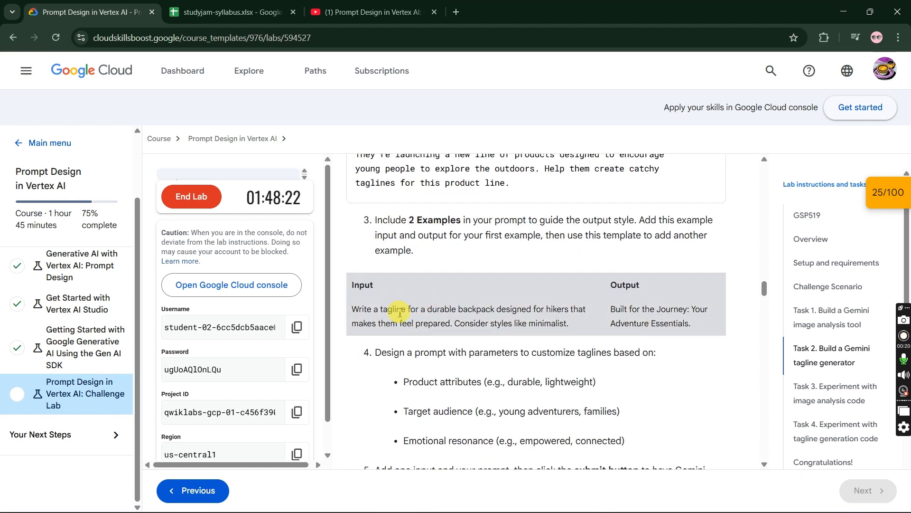
pyautogui.moveTo(573, 331); pyautogui.dragTo(348, 309)
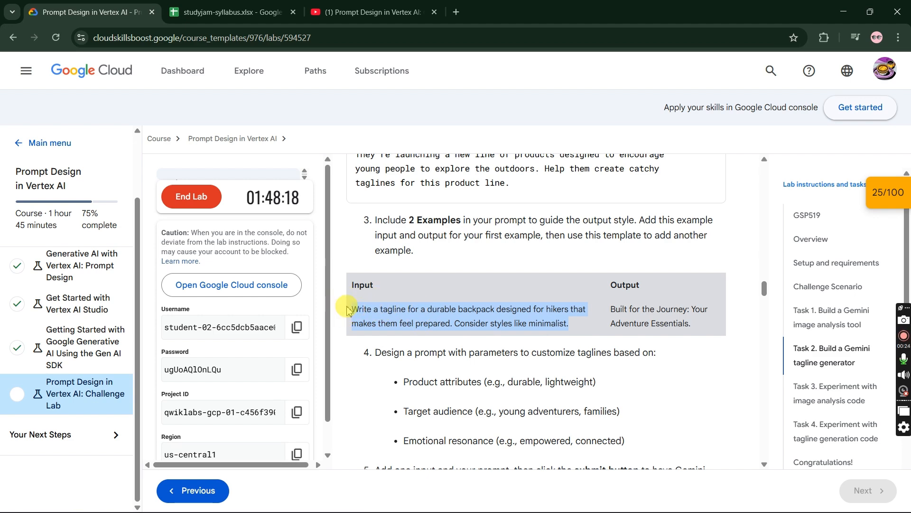
pyautogui.hotkey('alt', 'Tab')
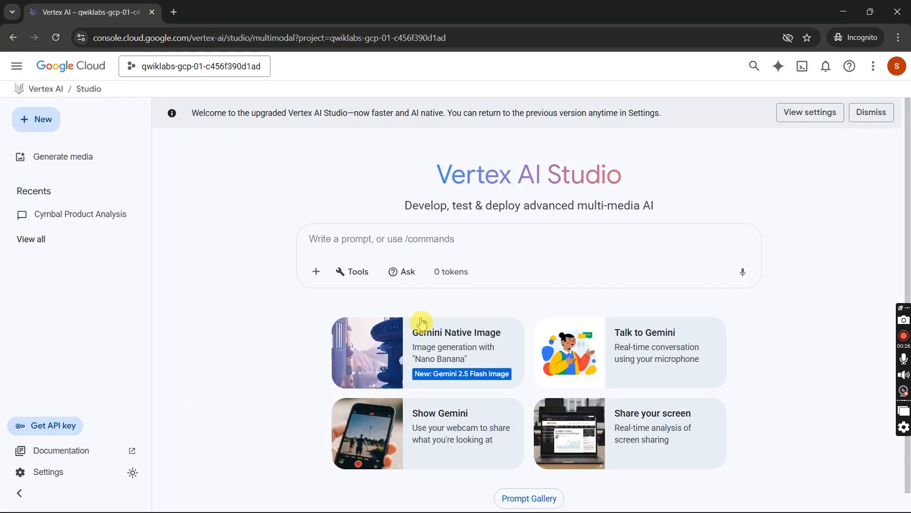
pyautogui.click(317, 273)
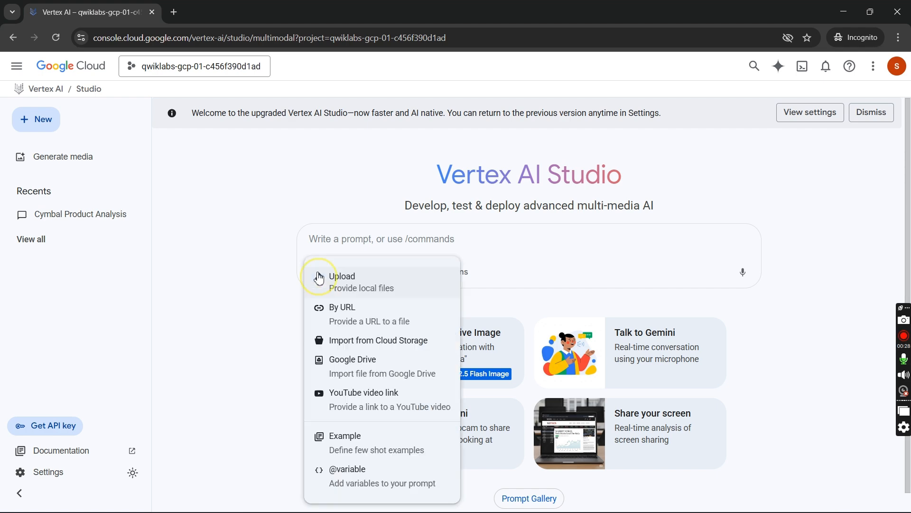
pyautogui.click(354, 450)
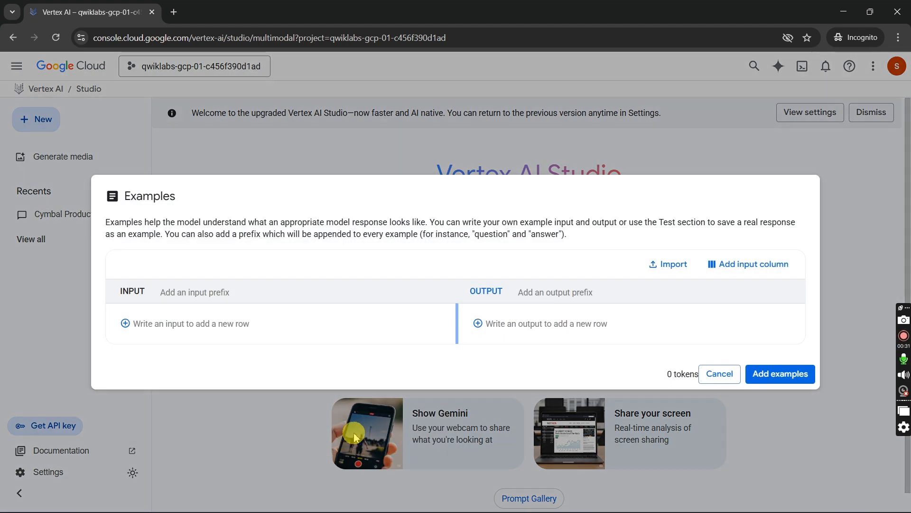
pyautogui.click(297, 325)
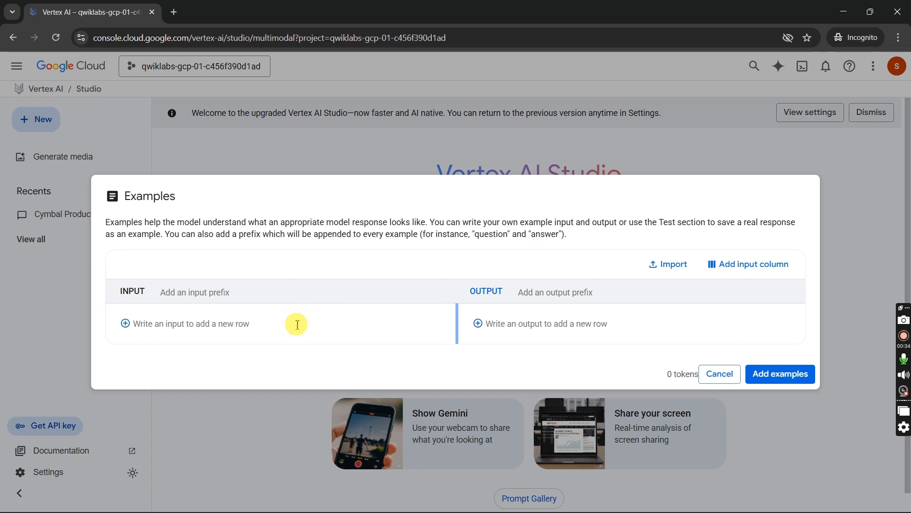
pyautogui.hotkey('ctrl', 'v')
# - Copy "Built for the Journey: Your Adventure Essentials." from the lab page as the example's output, and add the example to the prompt
pyautogui.hotkey('alt', 'Tab')
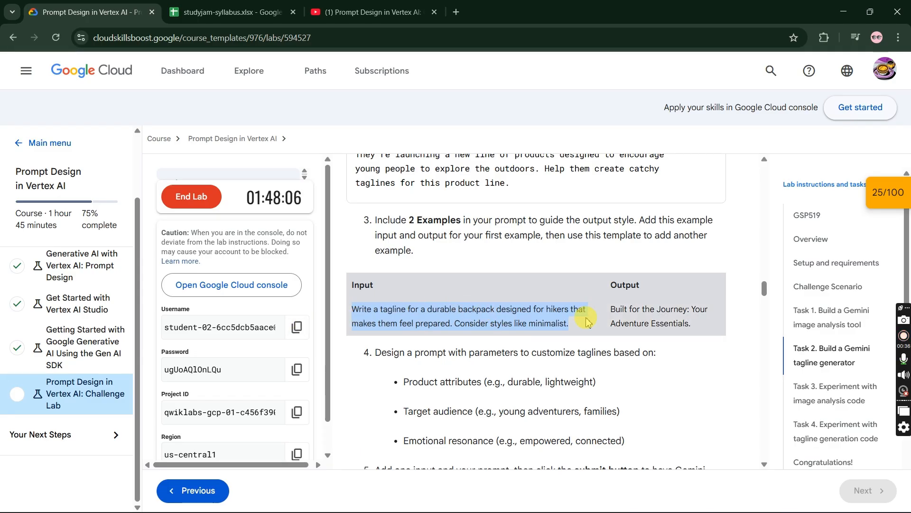
pyautogui.click(619, 312)
pyautogui.tripleClick(622, 312)
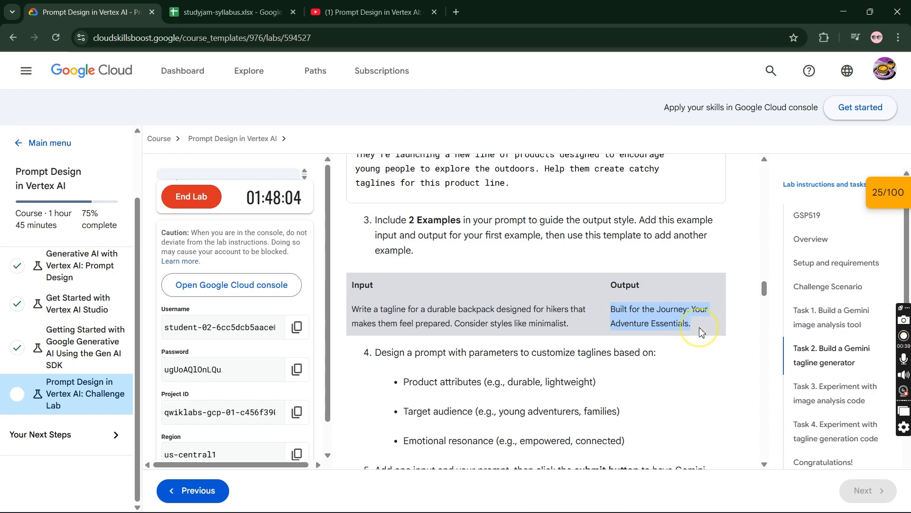
pyautogui.hotkey('alt', 'Tab')
pyautogui.click(576, 297)
pyautogui.hotkey('ctrl', 'v')
pyautogui.click(779, 400)
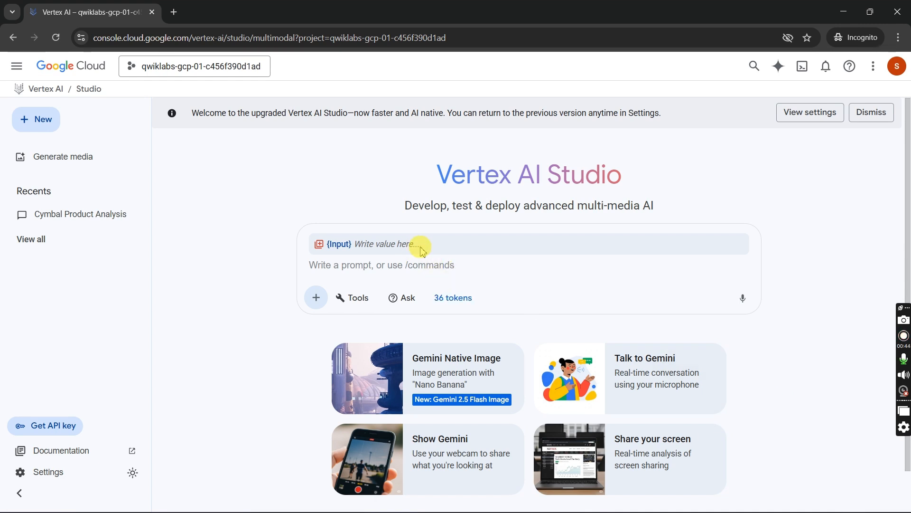
# - Enter "This is a sample prompt" as the value of the examples' Input field in the new prompt
pyautogui.click(424, 244)
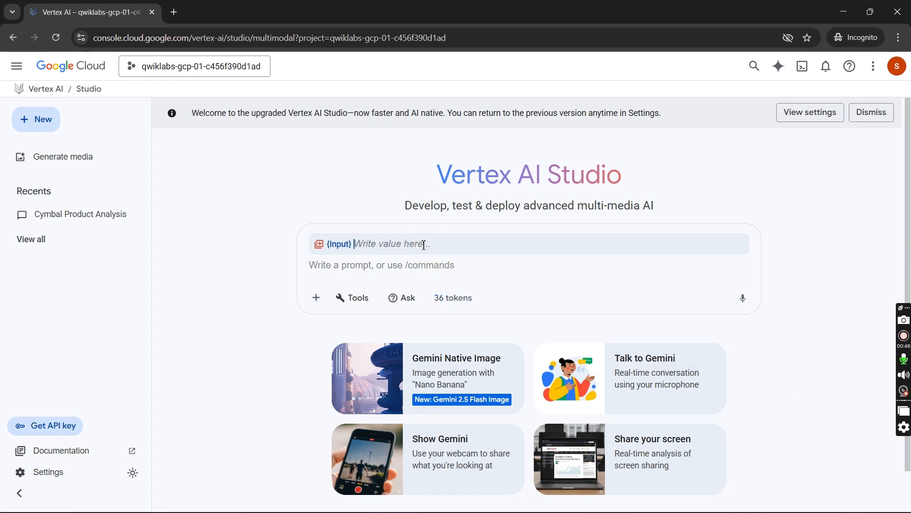
pyautogui.write('This is a sample p')
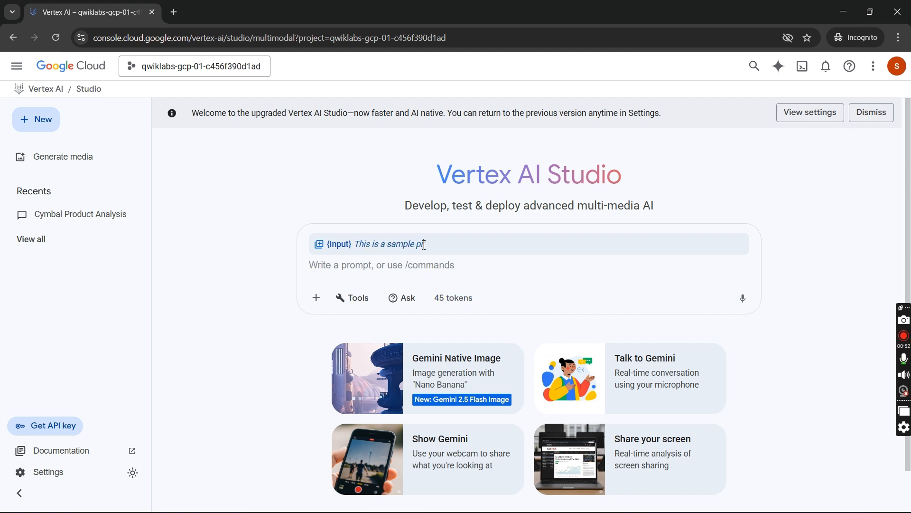
pyautogui.write('romt')
pyautogui.press('BackSpace')
# - Copy the Cymbal Direct outdoor gear retailer text from the system instructions item of Task 2 on the lab page
pyautogui.hotkey('alt', 'Tab')
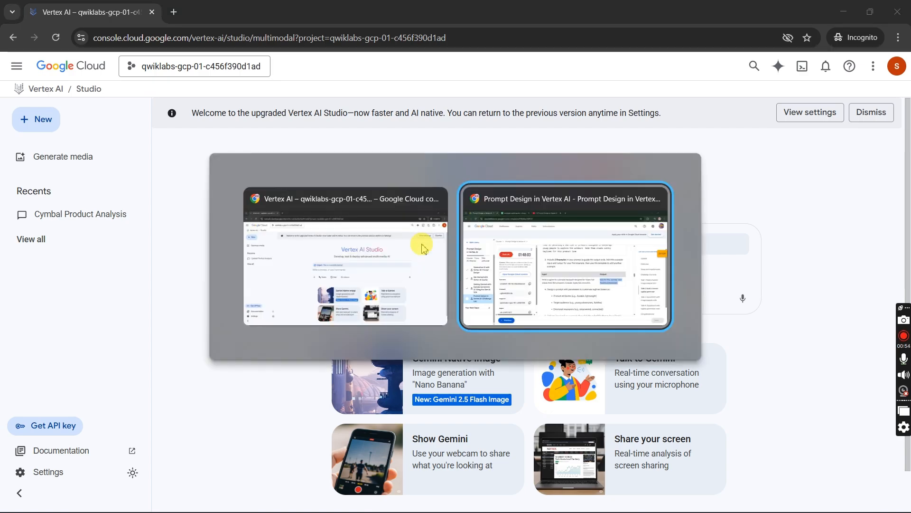
pyautogui.scroll(3, 546, 329)
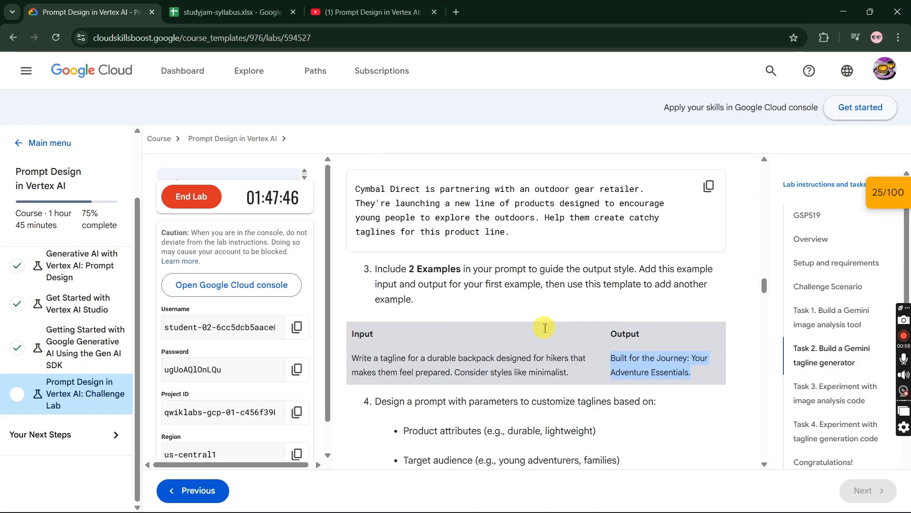
pyautogui.click(709, 295)
pyautogui.hotkey('alt', 'Tab')
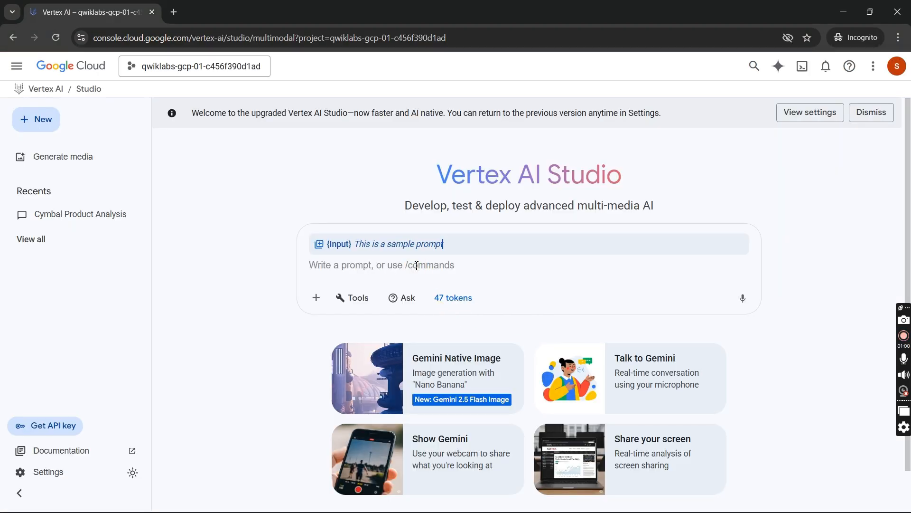
# - Recheck the Task 2 instructions on the lab page, paste the copied Cymbal Direct text as the prompt text, and submit it
pyautogui.hotkey('alt', 'Tab')
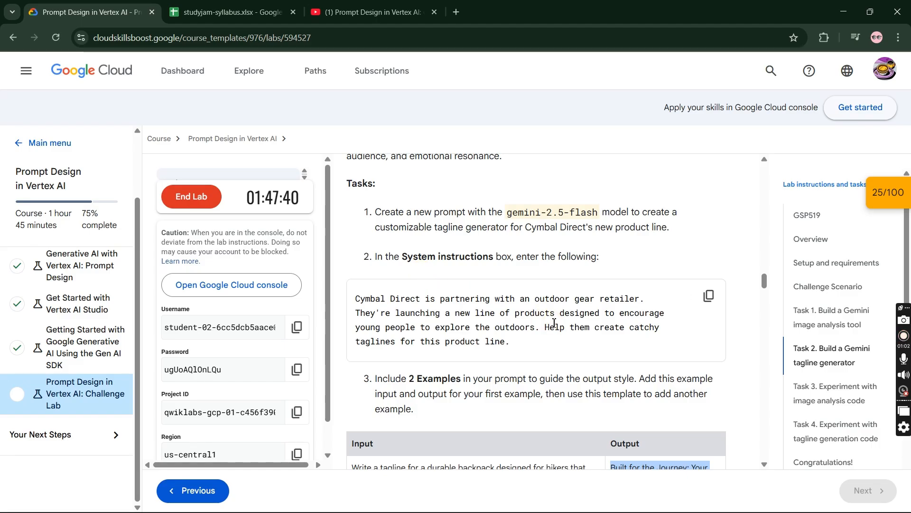
pyautogui.scroll(-8, 554, 323)
pyautogui.scroll(-2, 554, 326)
pyautogui.scroll(5, 554, 326)
pyautogui.hotkey('alt', 'Tab')
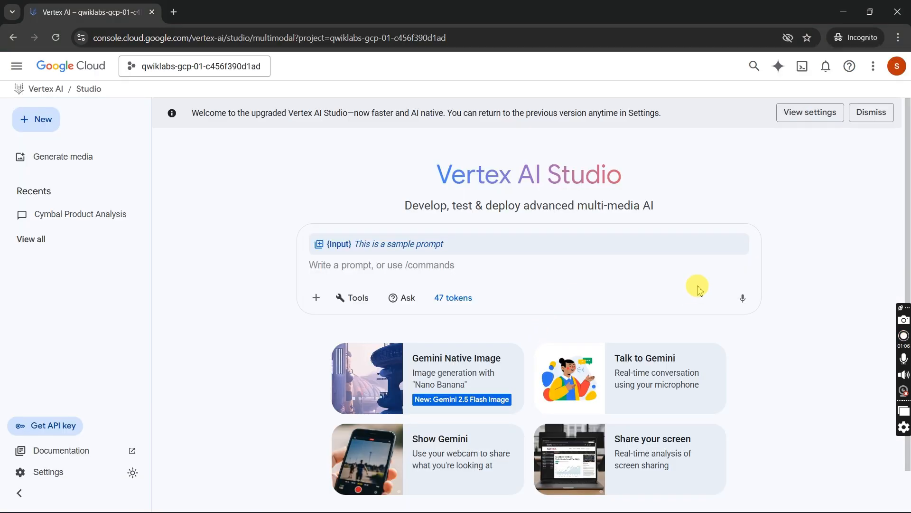
pyautogui.click(598, 268)
pyautogui.hotkey('ctrl', 'v')
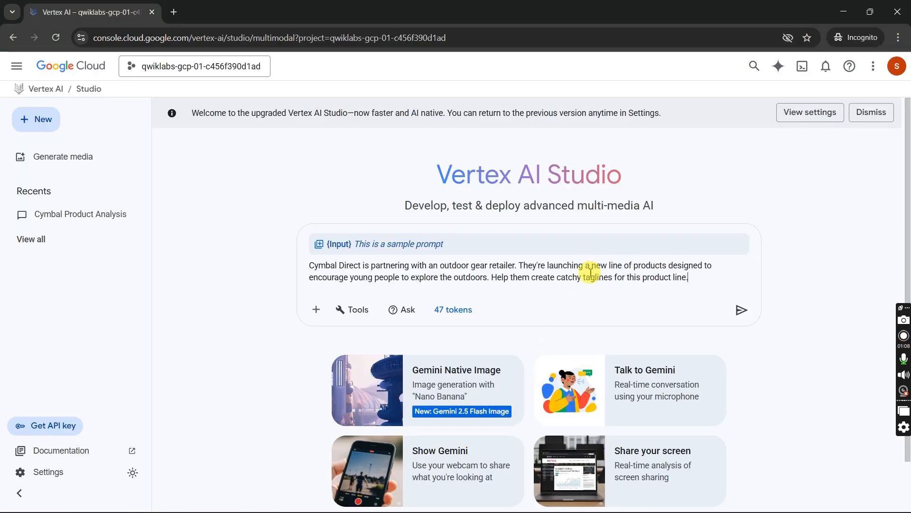
pyautogui.click(738, 312)
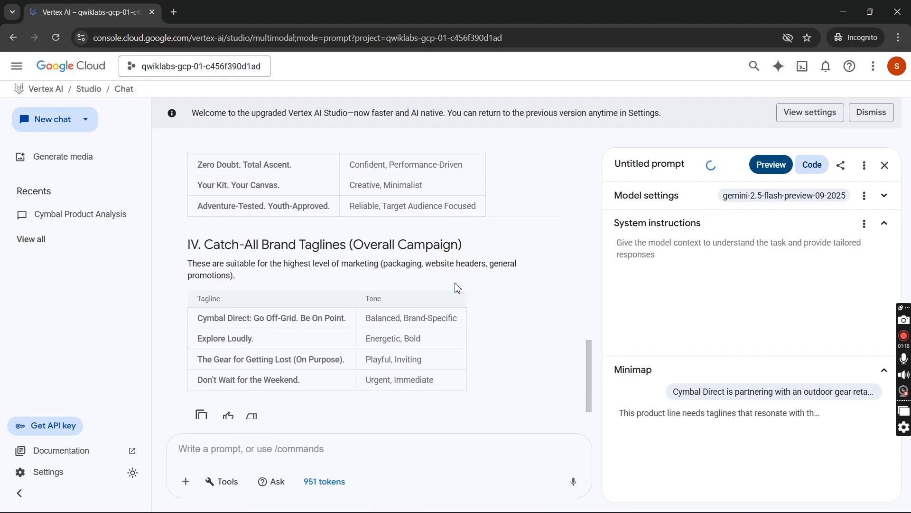
# - Check the Task 2 requirements on the lab page and switch the prompt's model to gemini-2.5-flash
pyautogui.hotkey('alt', 'Tab')
pyautogui.scroll(2, 629, 314)
pyautogui.scroll(2, 632, 315)
pyautogui.hotkey('alt', 'Tab')
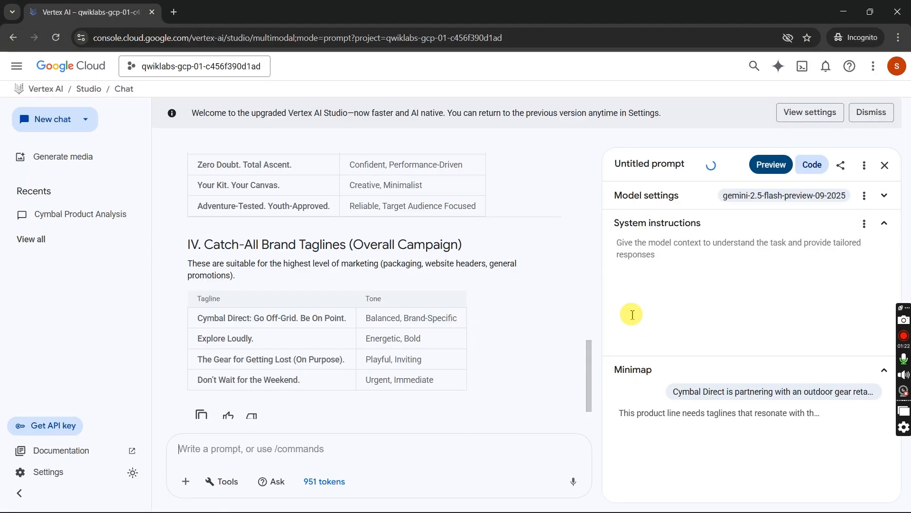
pyautogui.click(741, 197)
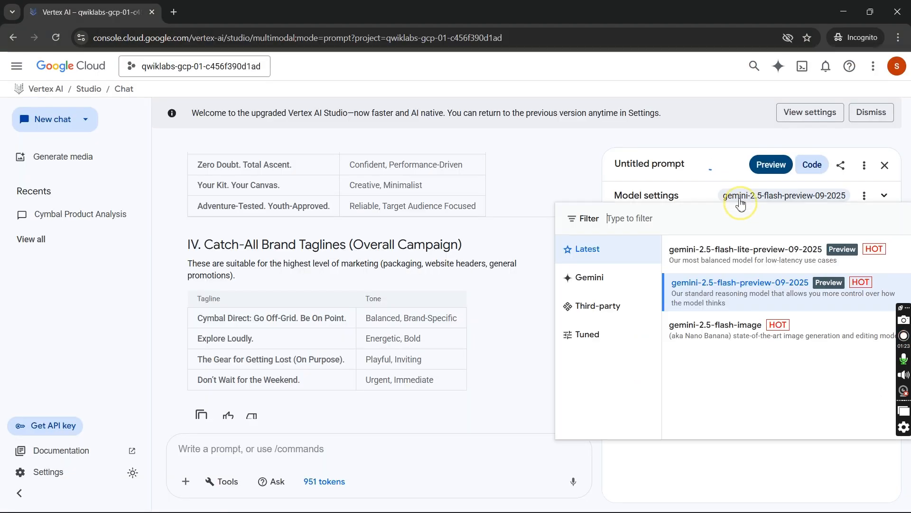
pyautogui.click(617, 281)
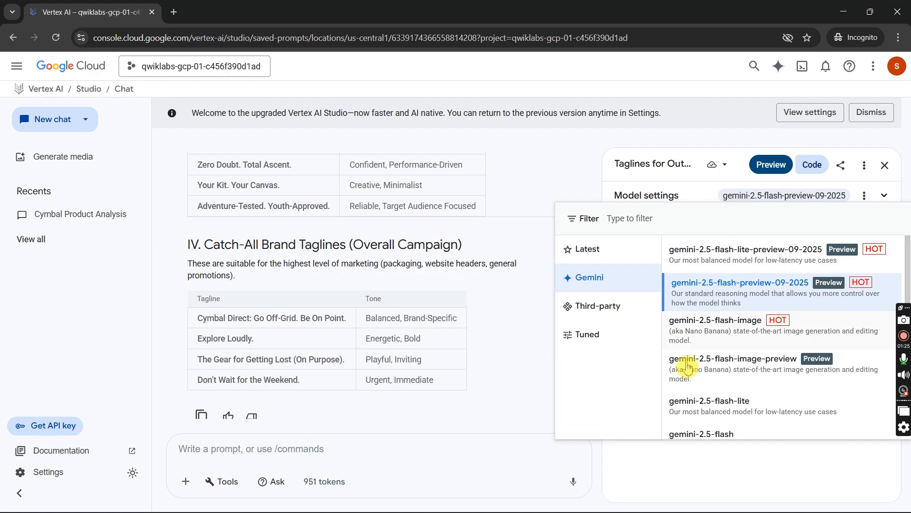
pyautogui.click(719, 433)
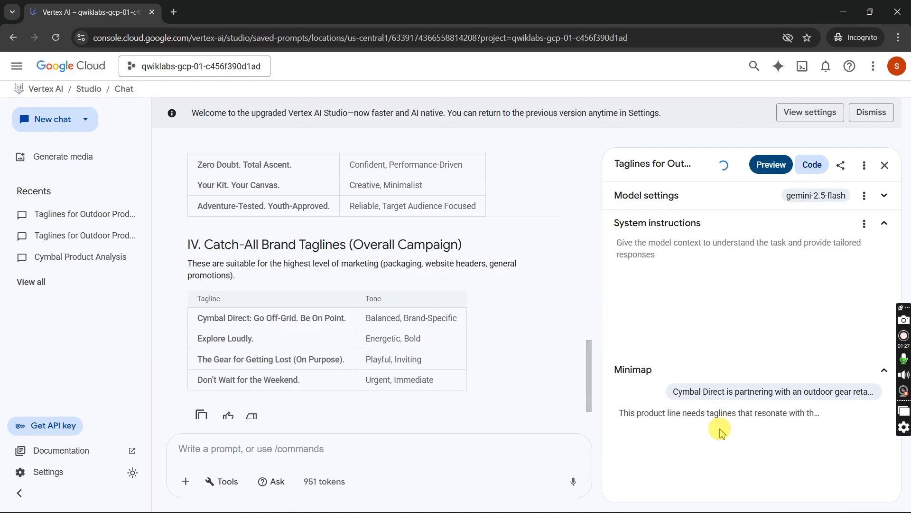
# - Set the region in the prompt's model settings to us-central1 (Iowa)
pyautogui.click(883, 195)
pyautogui.scroll(-2, 726, 304)
pyautogui.click(671, 332)
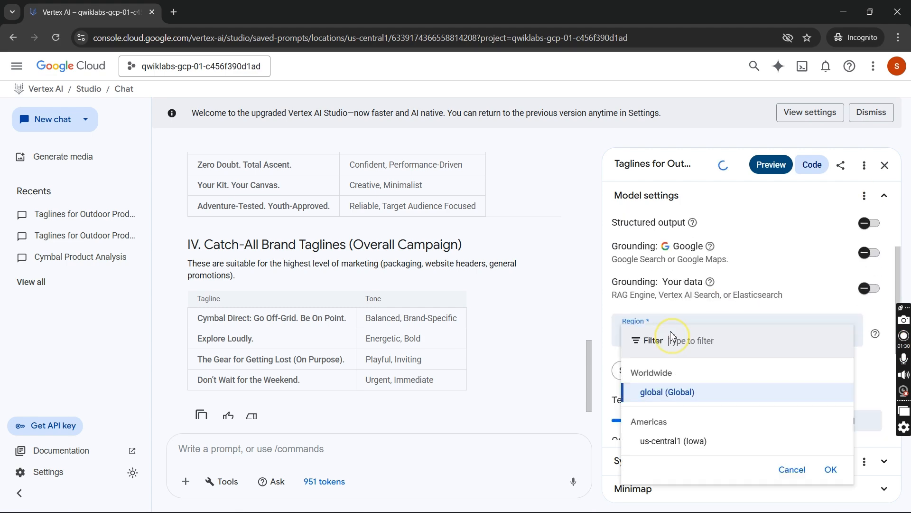
pyautogui.click(676, 443)
# - Find the naming and saving instructions of Task 2 on the lab page and copy the name "Cymbal Tagline Generator Template"
pyautogui.hotkey('alt', 'Tab')
pyautogui.scroll(2, 506, 320)
pyautogui.scroll(-8, 507, 319)
pyautogui.scroll(-5, 507, 320)
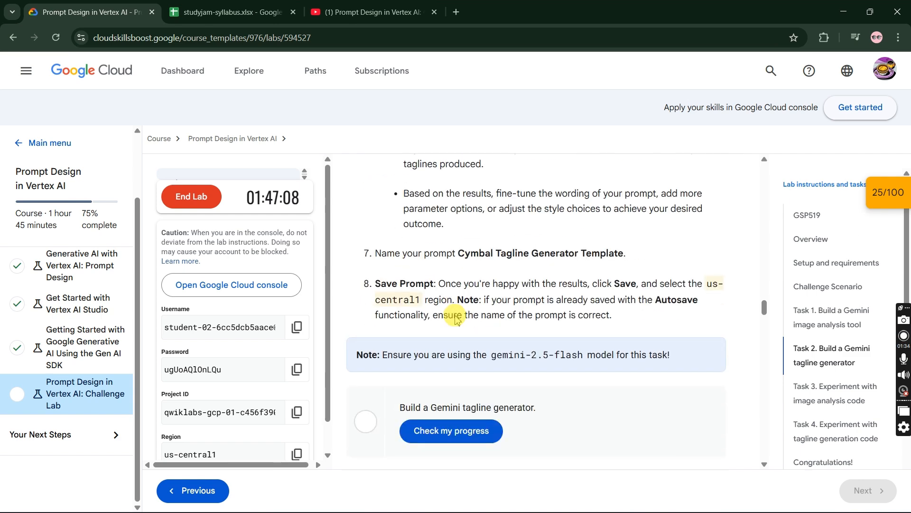
pyautogui.hotkey('alt', 'Tab')
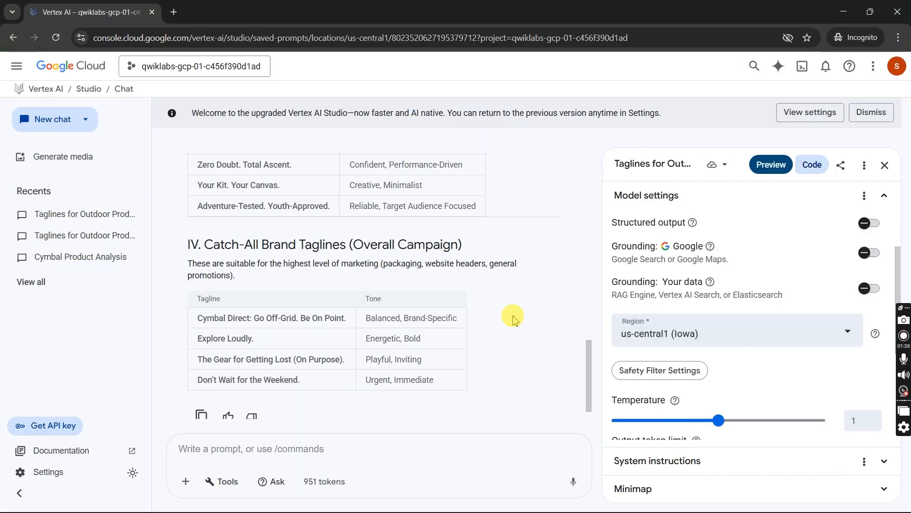
pyautogui.hotkey('alt', 'Tab')
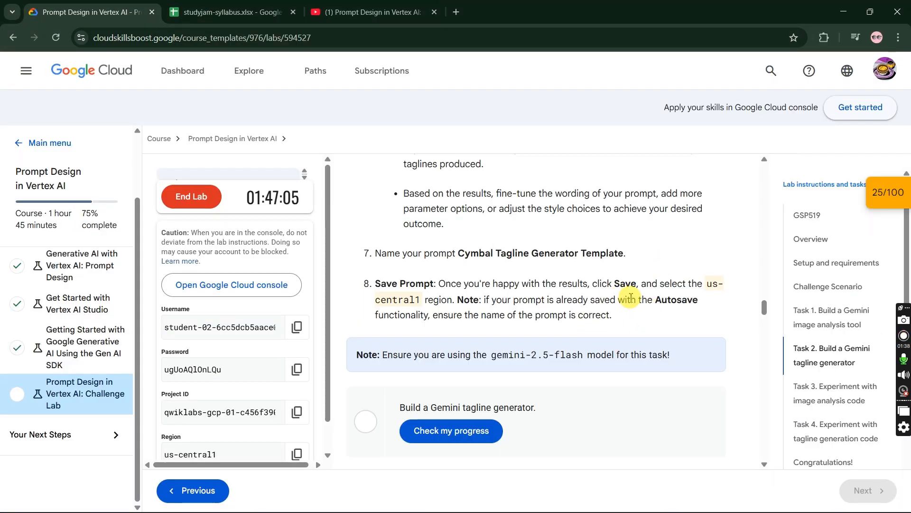
pyautogui.moveTo(460, 252); pyautogui.dragTo(624, 254)
pyautogui.hotkey('ctrl', 'c')
# - Rename the saved prompt as "Cymbal Tagline Generator Template" and check its auto-save setting
pyautogui.hotkey('alt', 'Tab')
pyautogui.click(658, 170)
pyautogui.hotkey('ctrl', 'a')
pyautogui.hotkey('ctrl', 'v')
pyautogui.click(712, 166)
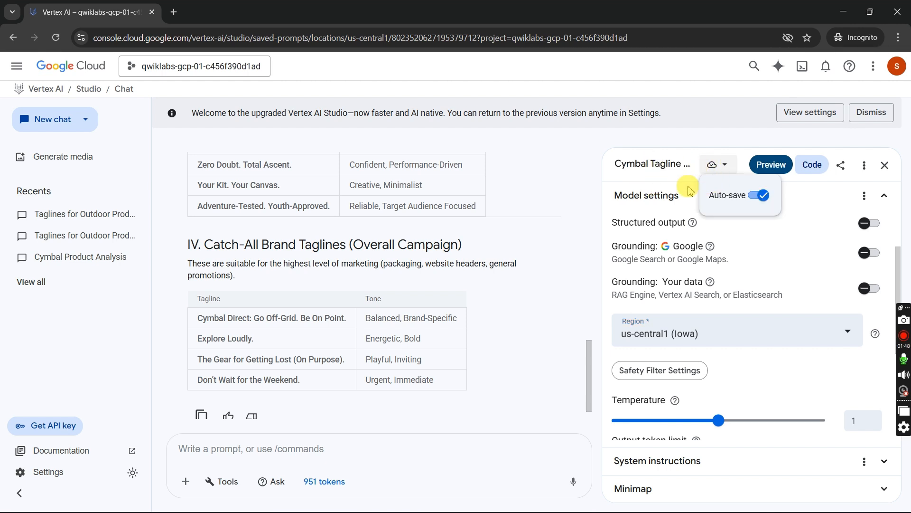
pyautogui.click(646, 256)
# - Run the lab's progress check for "Build a Gemini tagline generator" and check the prompt's last save time in Vertex AI Studio
pyautogui.hotkey('alt', 'Tab')
pyautogui.scroll(-1, 326, 297)
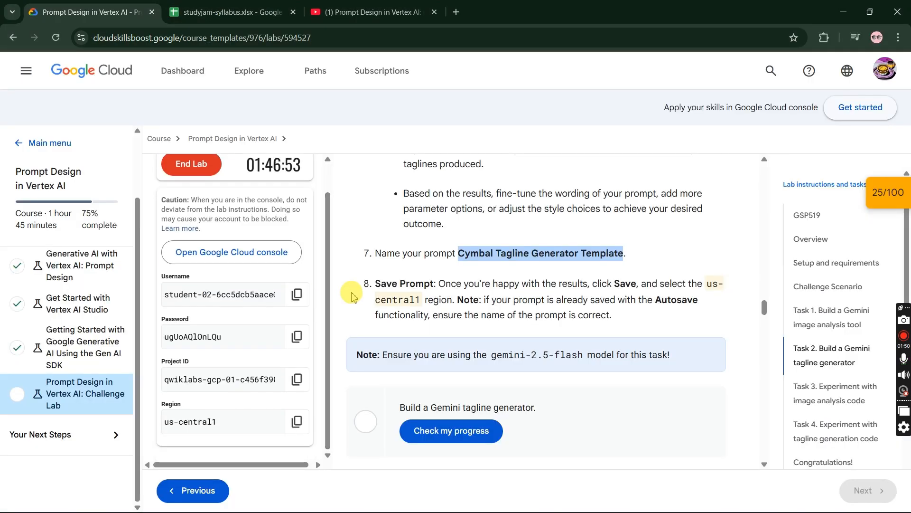
pyautogui.scroll(-2, 504, 316)
pyautogui.click(495, 349)
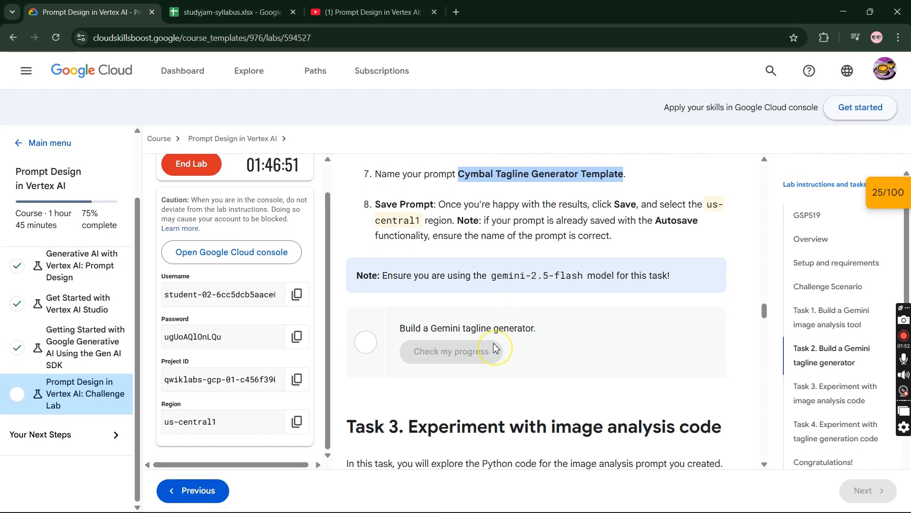
pyautogui.hotkey('alt', 'Tab')
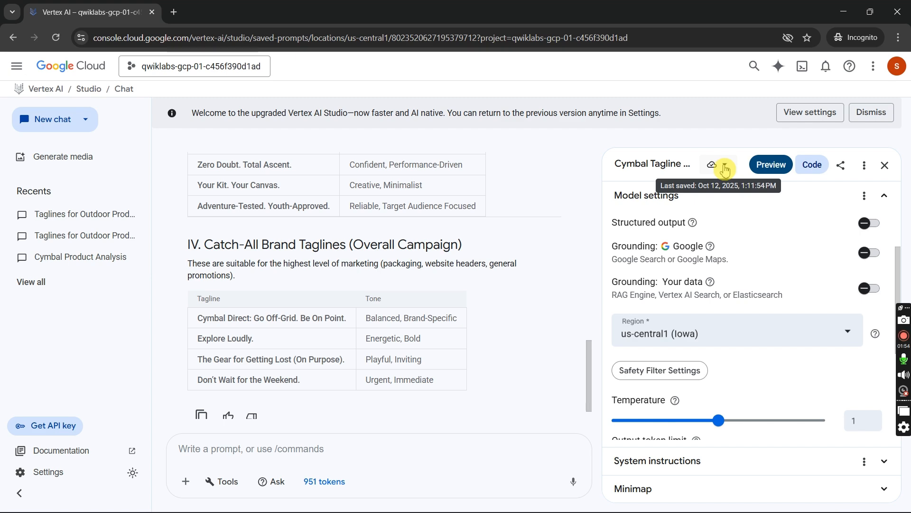
pyautogui.hotkey('alt', 'Tab')
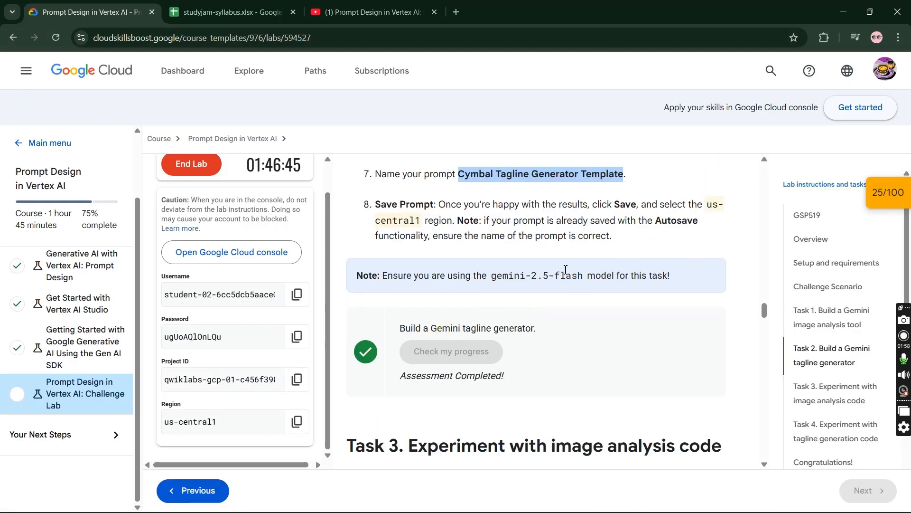
# - Read the opening Task 3 instructions and go to the Vertex AI Workbench instances page in the Google Cloud console
pyautogui.scroll(-3, 566, 269)
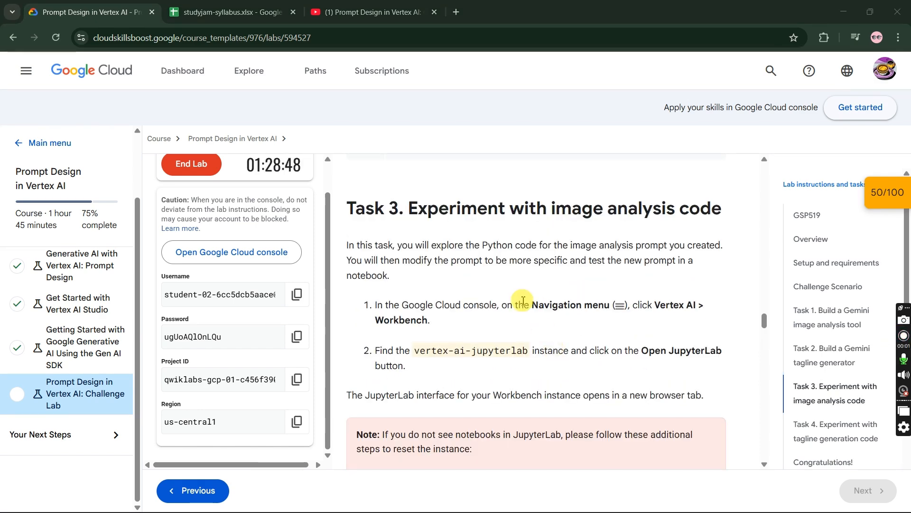
pyautogui.hotkey('alt', 'Tab')
pyautogui.hotkey('alt', 'Tab')
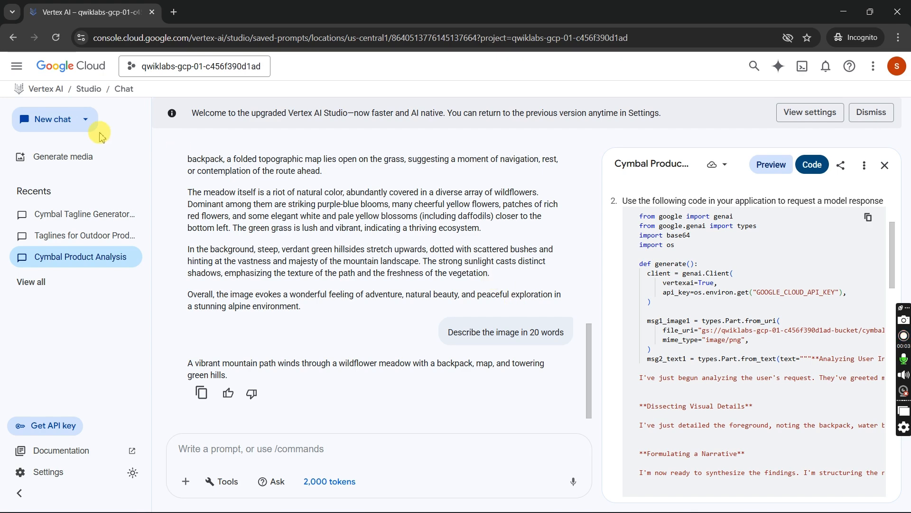
pyautogui.click(16, 65)
pyautogui.moveTo(28, 365)
pyautogui.click(186, 335)
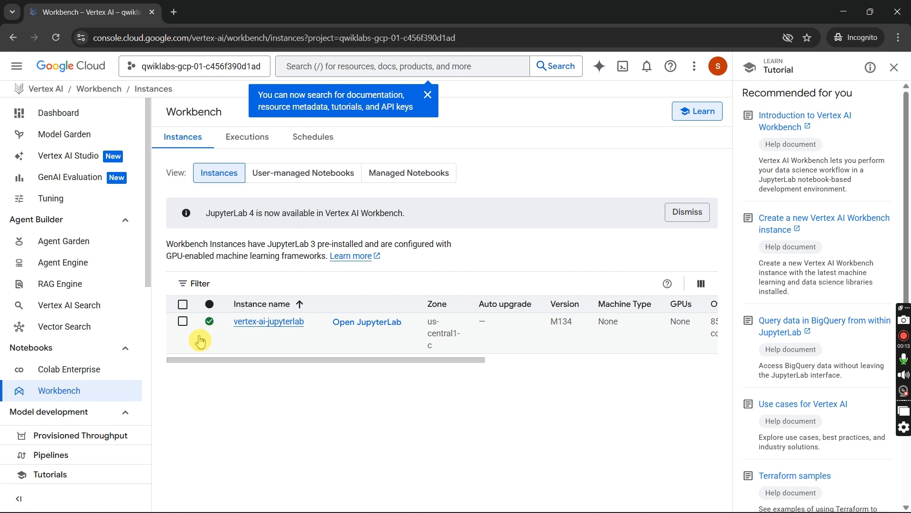
# - Select the vertex-ai-jupyterlab instance, dismiss the search callout, and open the instance's JupyterLab
pyautogui.click(183, 321)
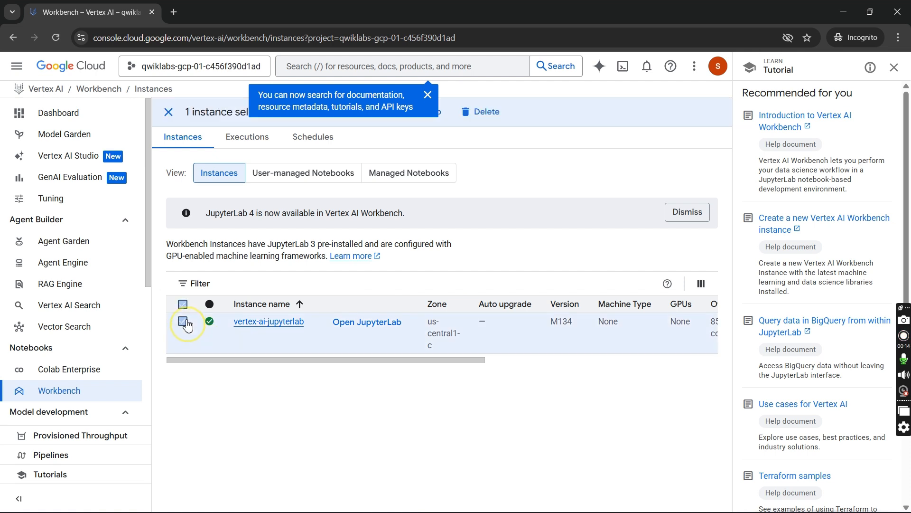
pyautogui.click(427, 98)
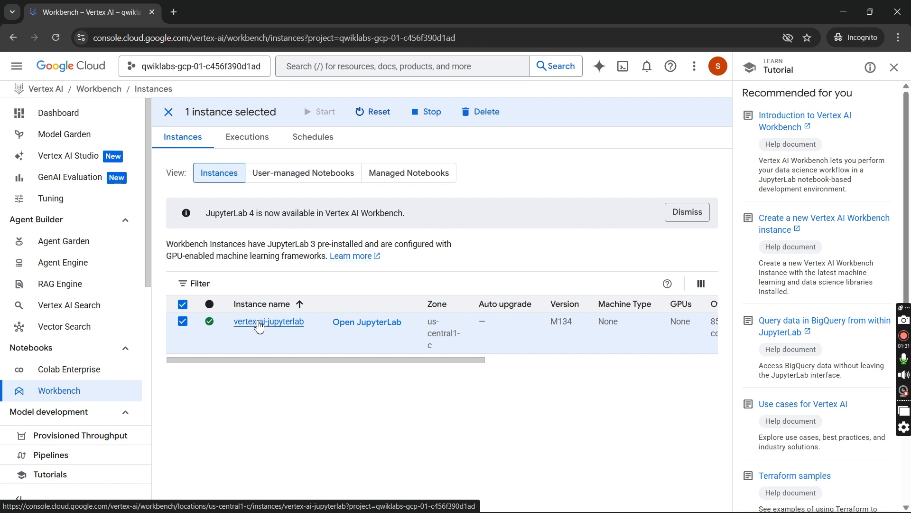
pyautogui.click(357, 325)
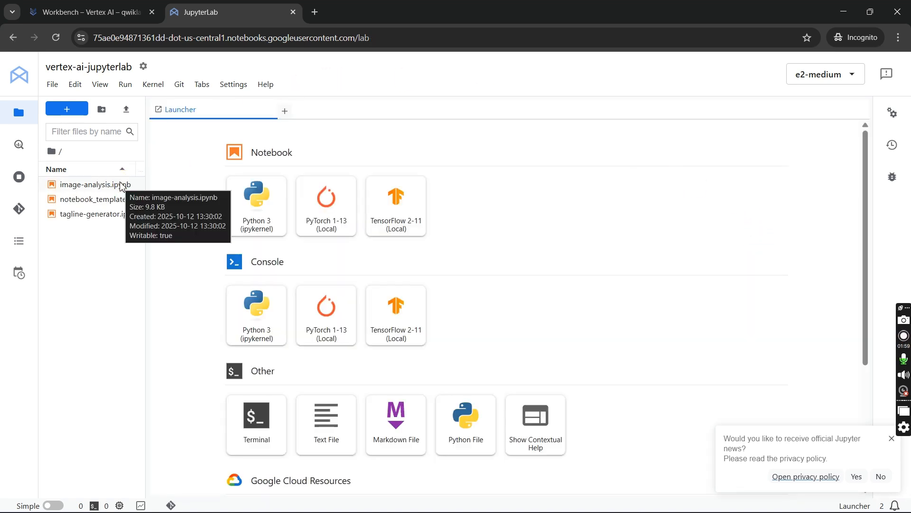
# - Try to open the image-analysis.ipynb notebook from the JupyterLab file list
pyautogui.doubleClick(122, 185)
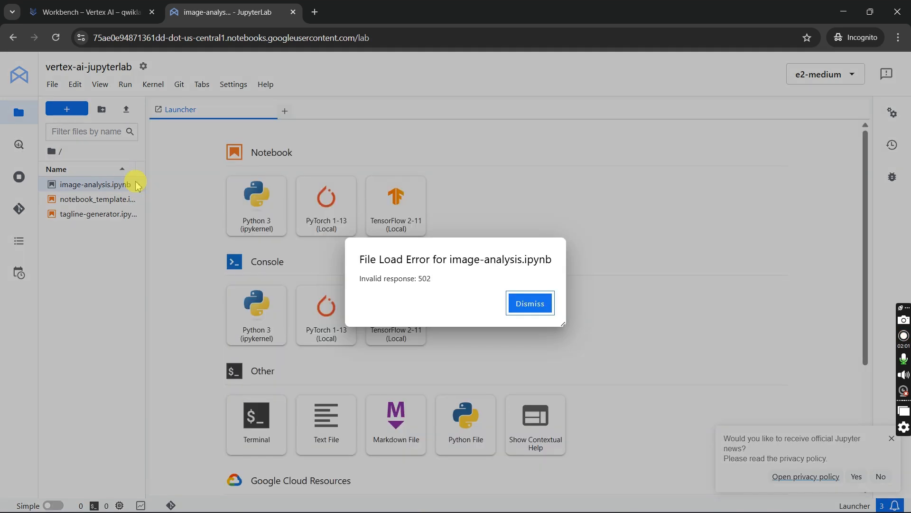
pyautogui.click(532, 305)
pyautogui.doubleClick(96, 185)
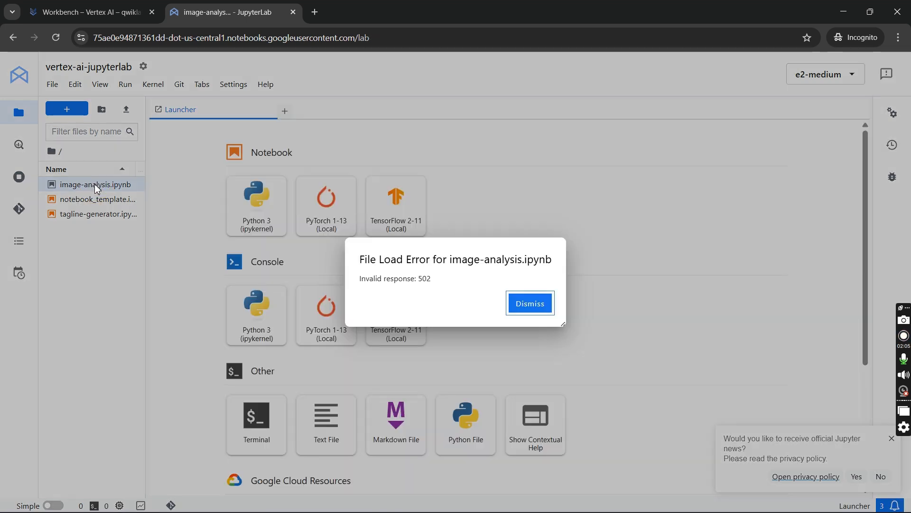
pyautogui.click(530, 304)
# - Close the Jupyter news notice, open image-analysis.ipynb, and look over its setup cells and client authentication notes
pyautogui.scroll(-4, 427, 290)
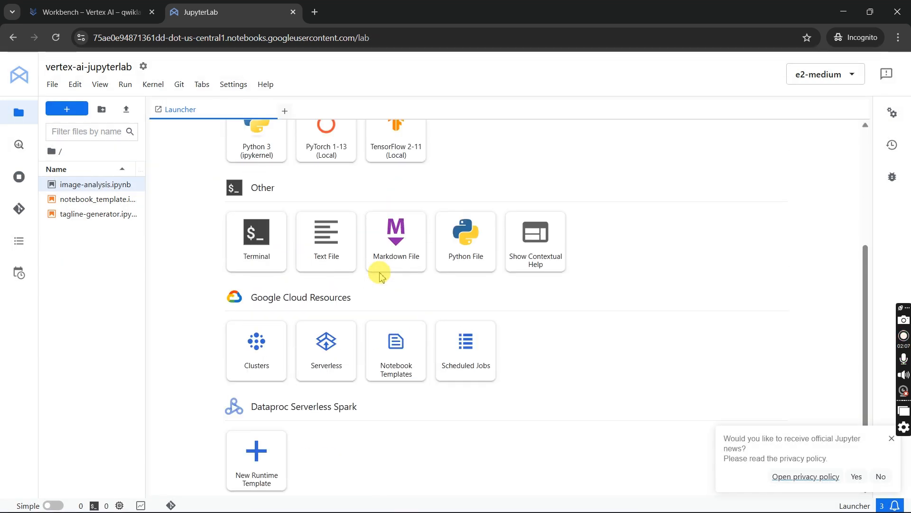
pyautogui.scroll(4, 332, 262)
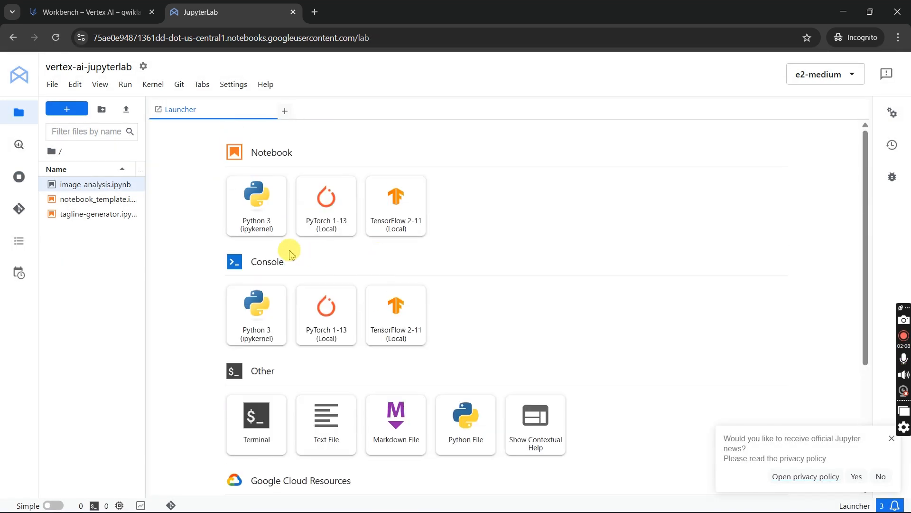
pyautogui.click(891, 438)
pyautogui.doubleClick(96, 185)
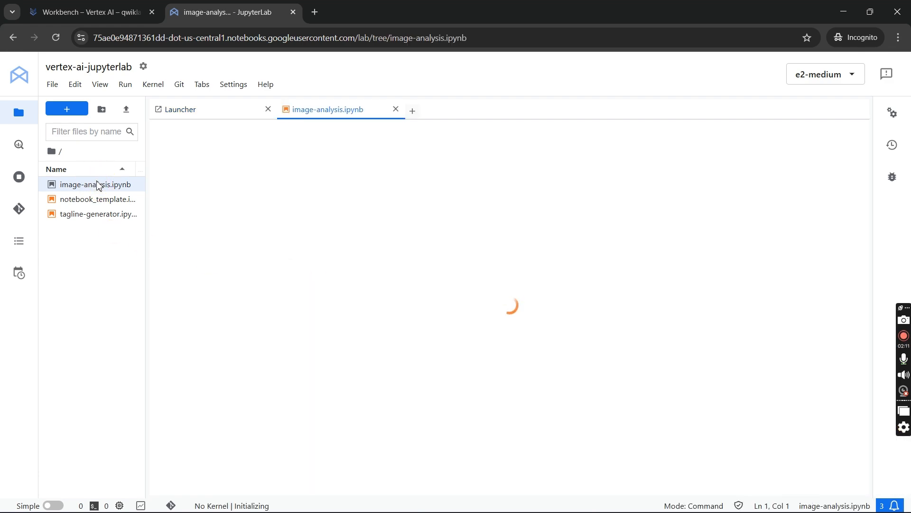
pyautogui.scroll(-15, 430, 259)
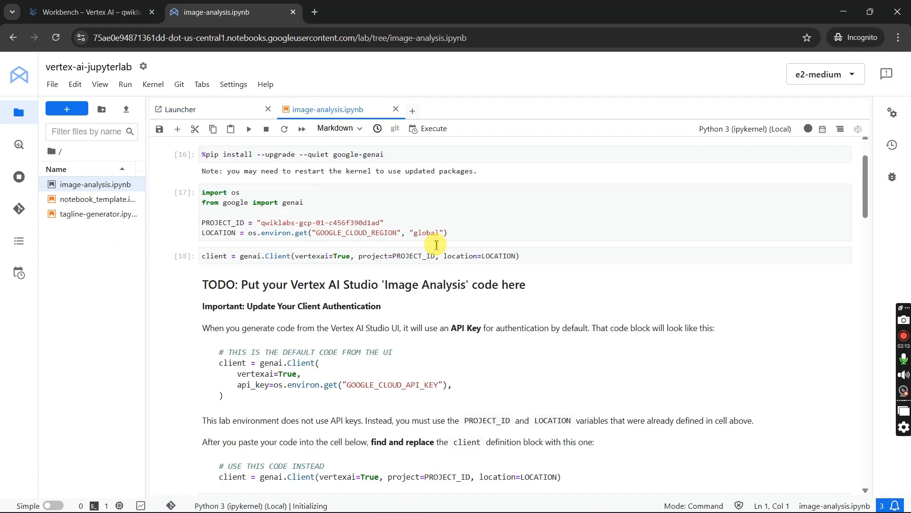
pyautogui.scroll(15, 436, 244)
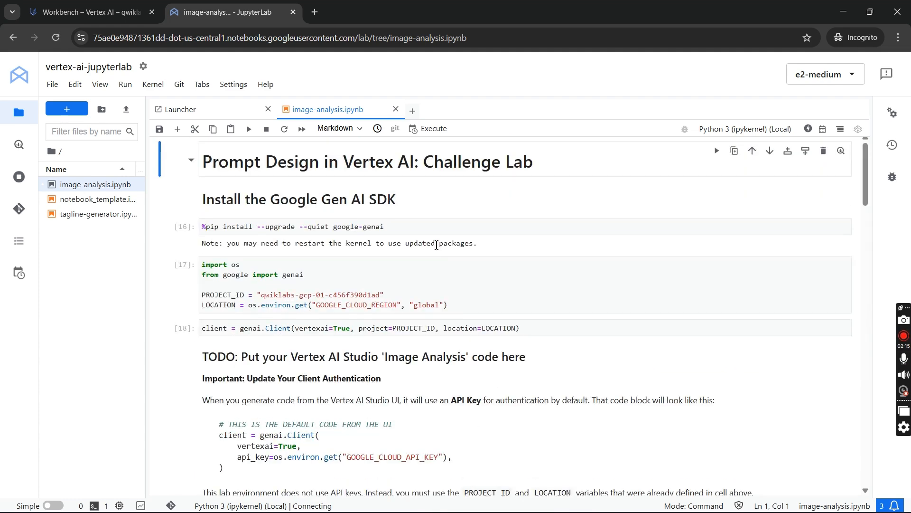
# - Switch back to the Google Cloud console, go to Vertex AI Studio, and open the saved prompt Cymbal Product Analysis
pyautogui.scroll(-6, 314, 332)
pyautogui.scroll(5, 325, 331)
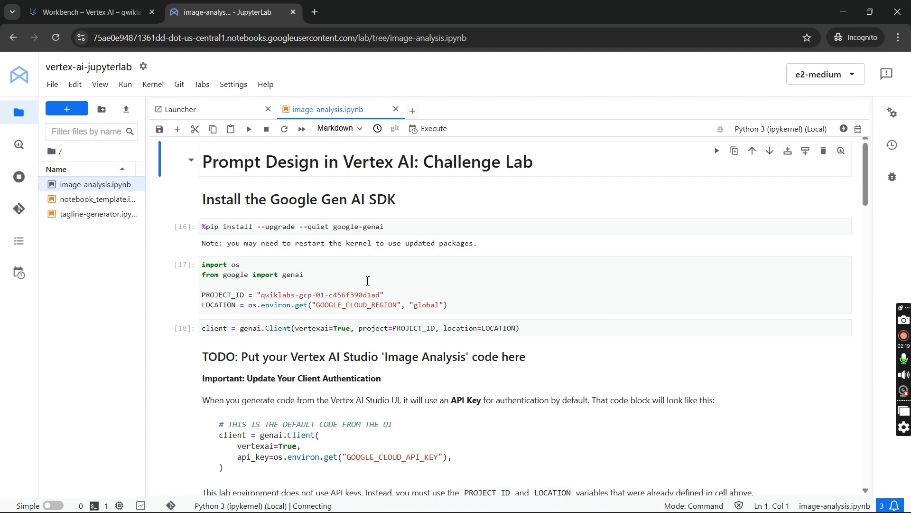
pyautogui.hotkey('alt', 'Tab')
pyautogui.hotkey('alt', 'Tab')
pyautogui.click(59, 13)
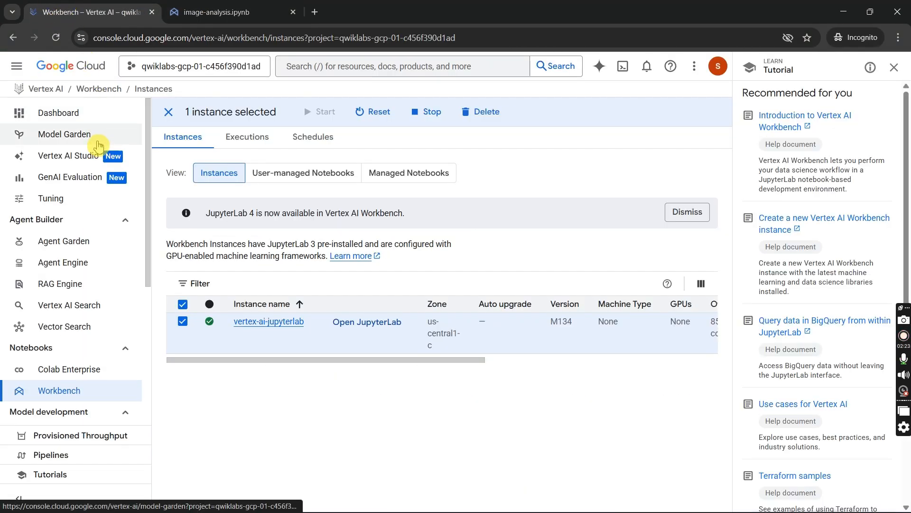
pyautogui.click(62, 90)
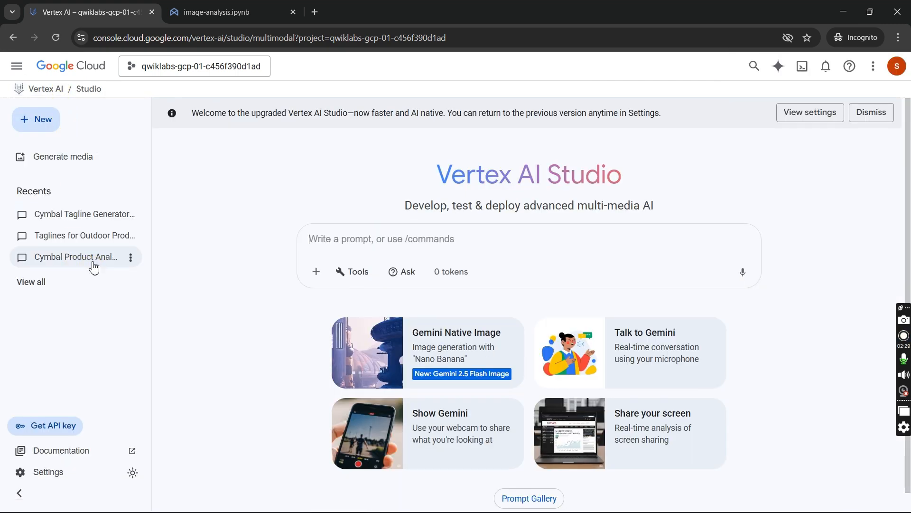
pyautogui.click(94, 265)
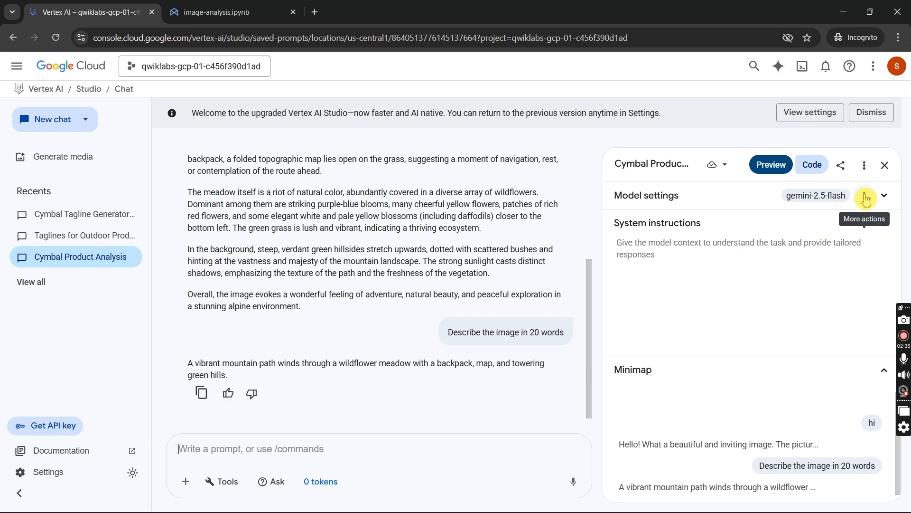
# - Show the Python code for the Cymbal Product Analysis prompt and copy the code that requests a model response
pyautogui.click(884, 198)
pyautogui.click(884, 199)
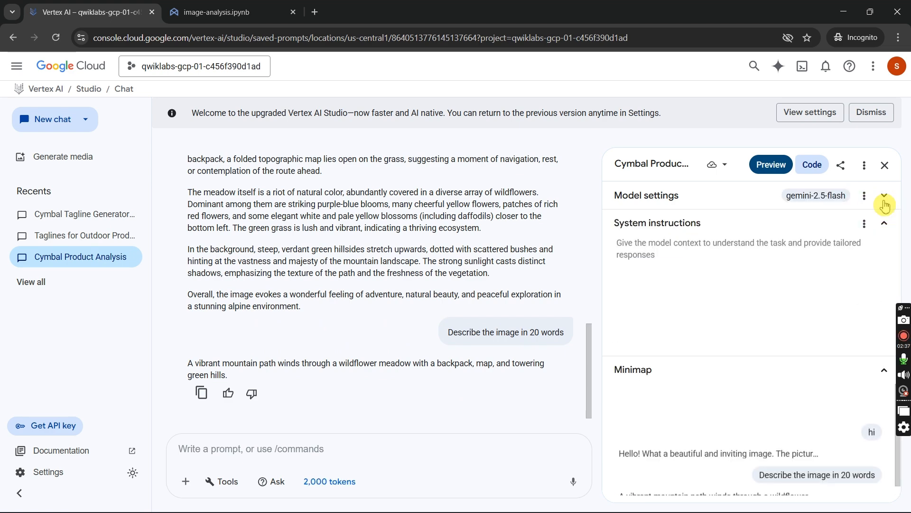
pyautogui.click(811, 174)
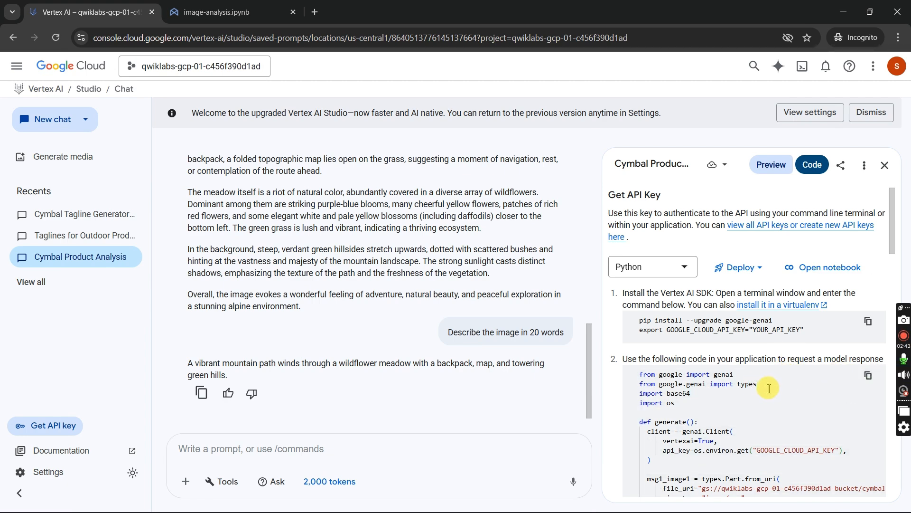
pyautogui.hotkey('alt', 'Tab')
pyautogui.hotkey('alt', 'Tab')
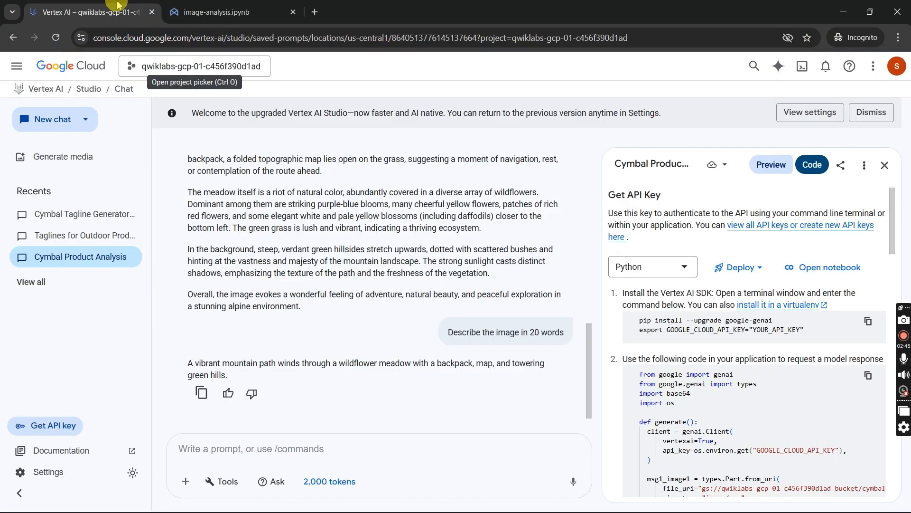
# - In image-analysis.ipynb, replace the code under the "PASTE YOUR CODE BELOW" comment with the copied Studio code, separated by a blank line
pyautogui.click(214, 12)
pyautogui.scroll(-2, 245, 248)
pyautogui.scroll(-5, 245, 248)
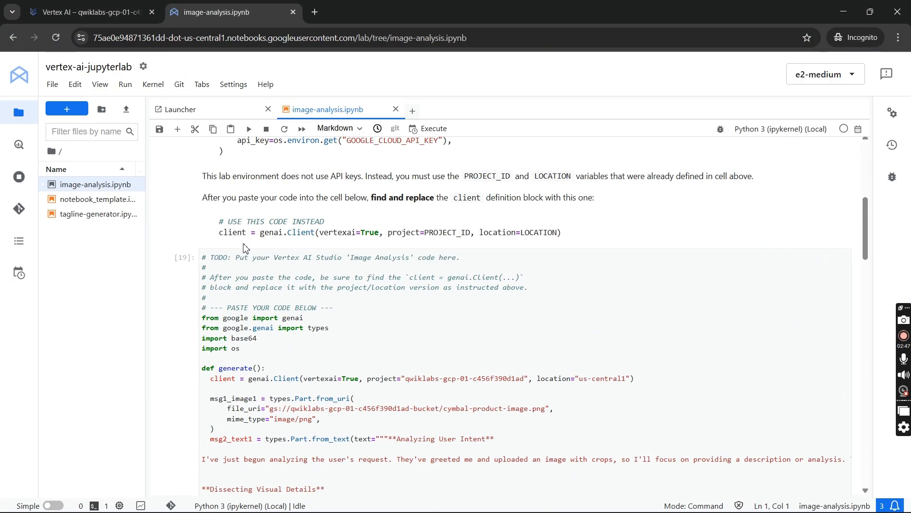
pyautogui.moveTo(198, 241); pyautogui.dragTo(507, 508)
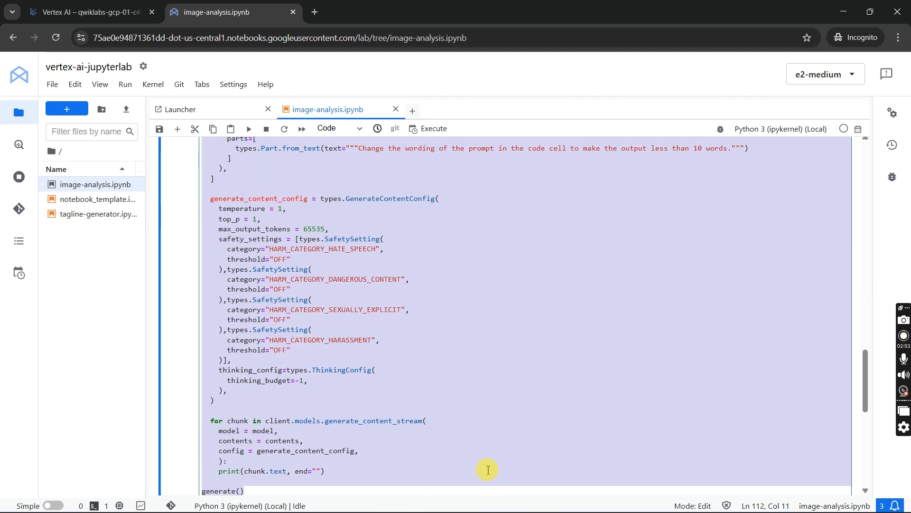
pyautogui.hotkey('ctrl', 'v')
pyautogui.scroll(6, 432, 401)
pyautogui.scroll(-5, 438, 394)
pyautogui.scroll(15, 433, 387)
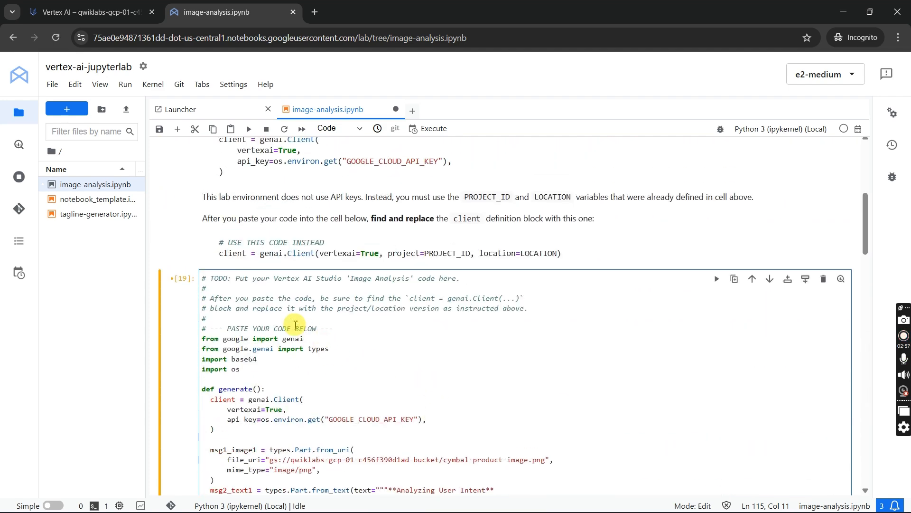
pyautogui.click(339, 330)
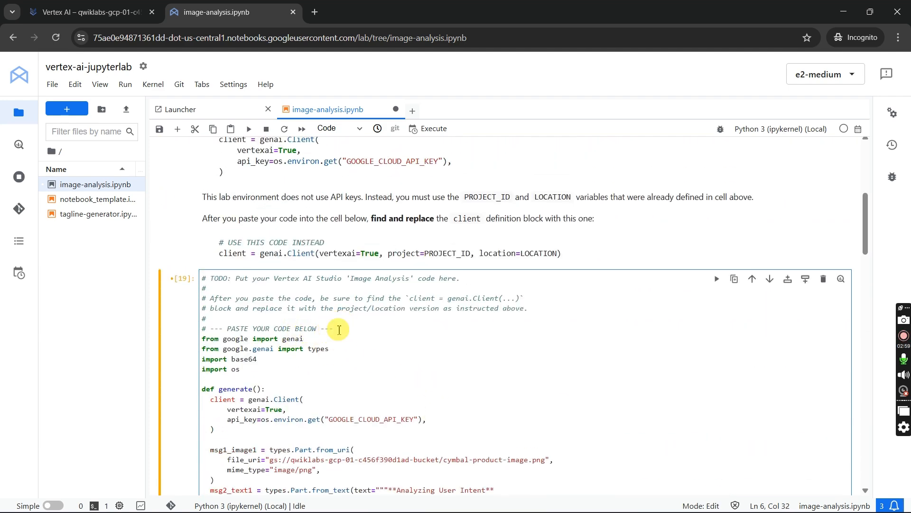
pyautogui.press('Return')
pyautogui.scroll(-3, 340, 328)
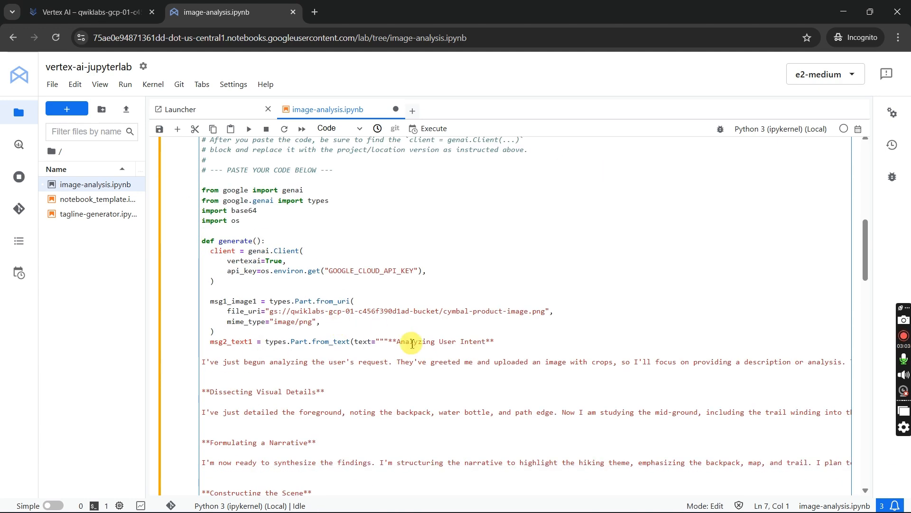
# - Copy the client definition from the notebook's setup cell and use it to replace the API-key client block inside generate()
pyautogui.scroll(15, 375, 323)
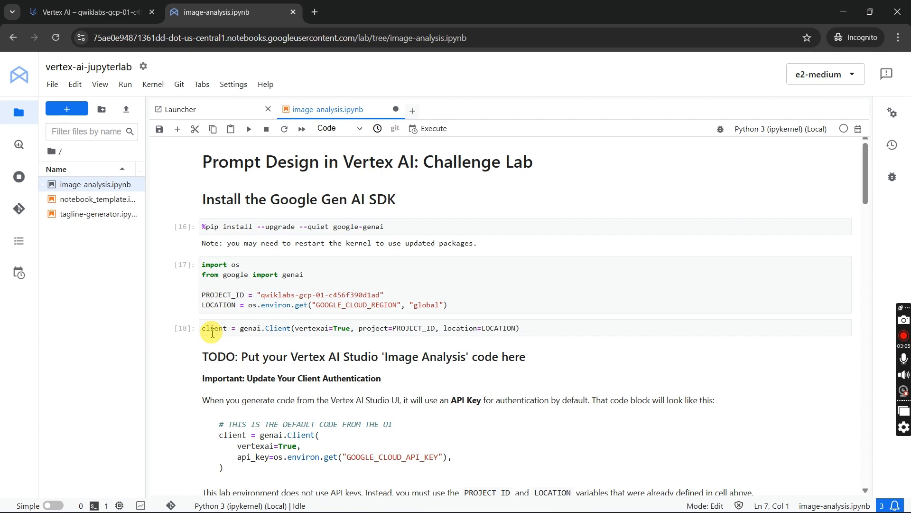
pyautogui.moveTo(204, 329); pyautogui.dragTo(537, 329)
pyautogui.hotkey('ctrl', 'c')
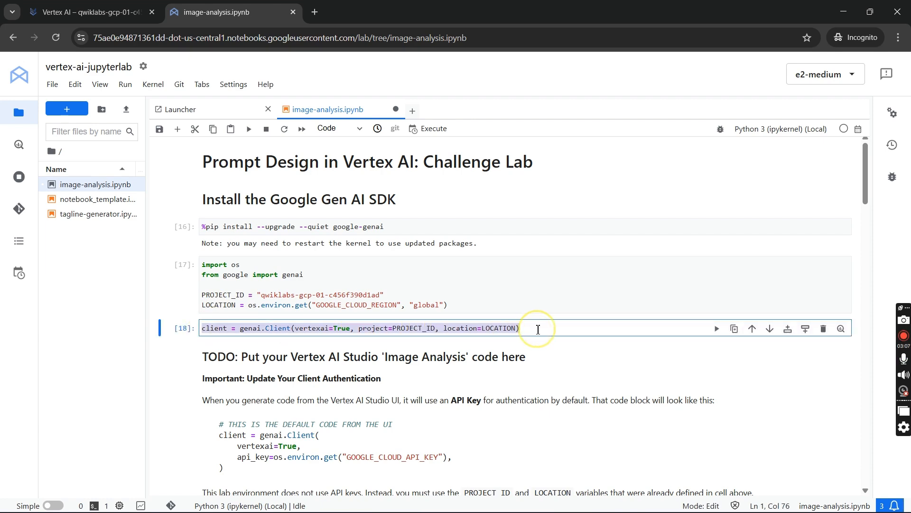
pyautogui.hotkey('alt', 'Tab')
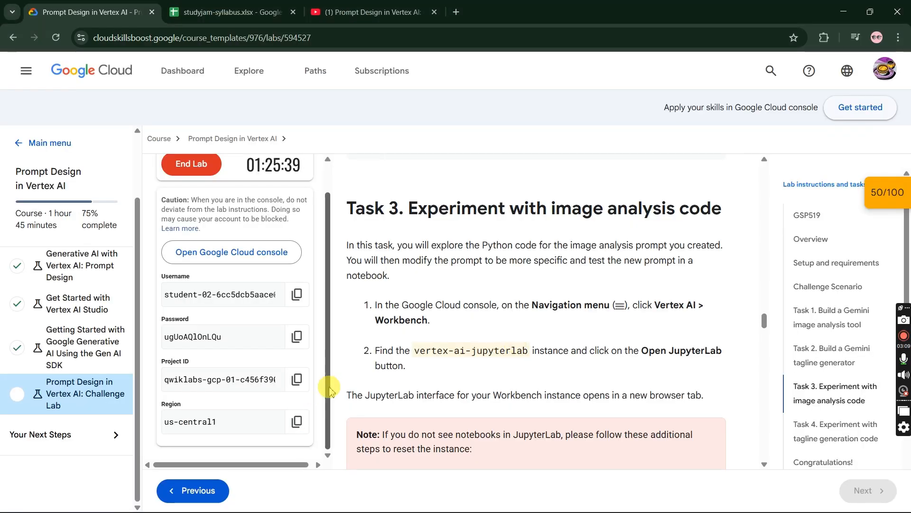
pyautogui.hotkey('alt', 'Tab')
pyautogui.scroll(-5, 294, 265)
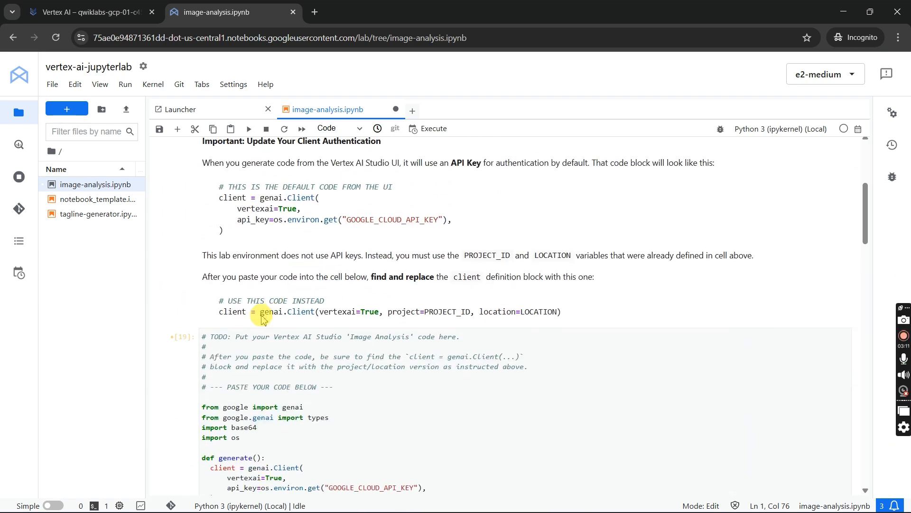
pyautogui.scroll(-2, 299, 422)
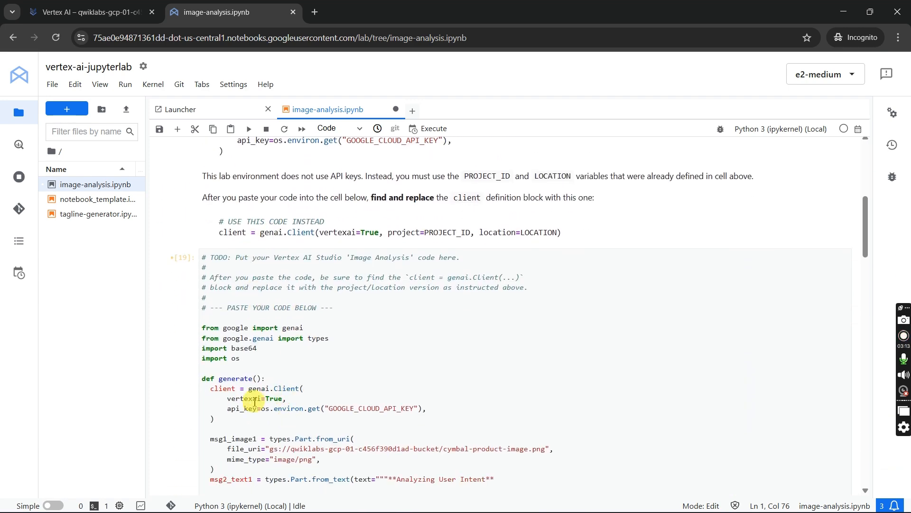
pyautogui.moveTo(229, 419); pyautogui.dragTo(224, 394)
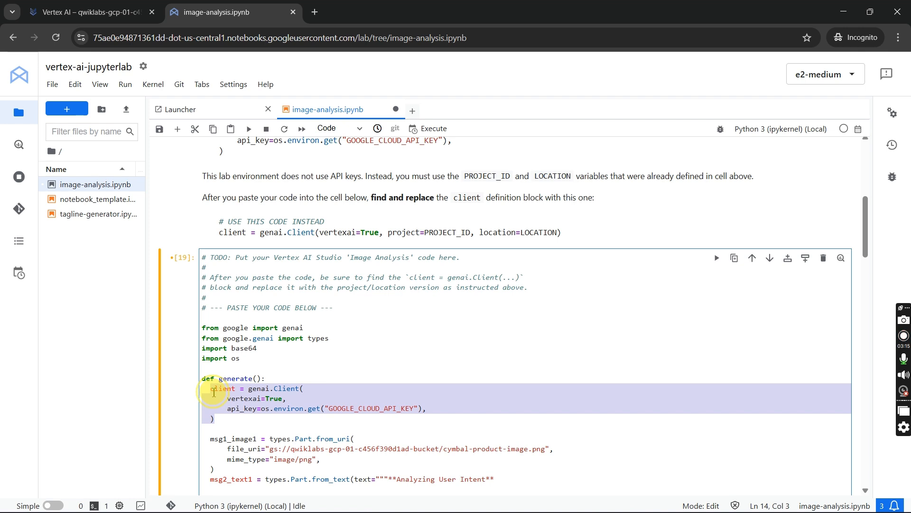
pyautogui.hotkey('ctrl', 'v')
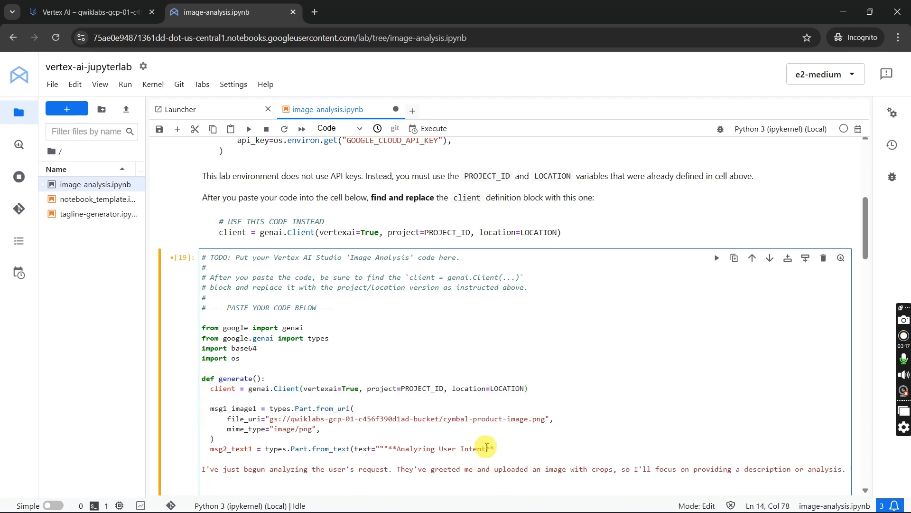
# - Clear the client call's PROJECT_ID and LOCATION variables and set project to the lab's quoted project ID, "qwiklabs-gcp-01-c456f390d1ad"
pyautogui.click(444, 389)
pyautogui.press('BackSpace')
pyautogui.press('BackSpace')
pyautogui.press('BackSpace')
pyautogui.press('BackSpace')
pyautogui.press('BackSpace')
pyautogui.press('BackSpace')
pyautogui.press('BackSpace')
pyautogui.press('BackSpace')
pyautogui.press('BackSpace')
pyautogui.press('BackSpace')
pyautogui.write('""')
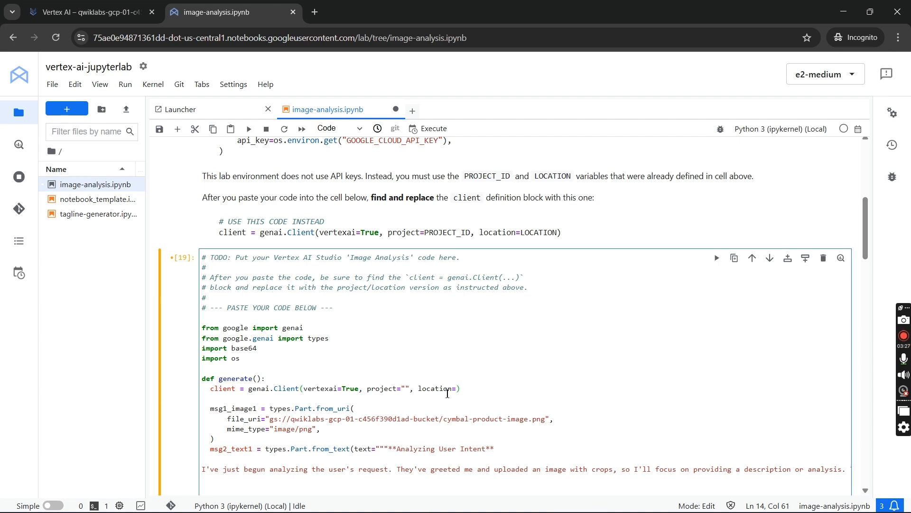
pyautogui.hotkey('alt', 'Tab')
pyautogui.click(296, 379)
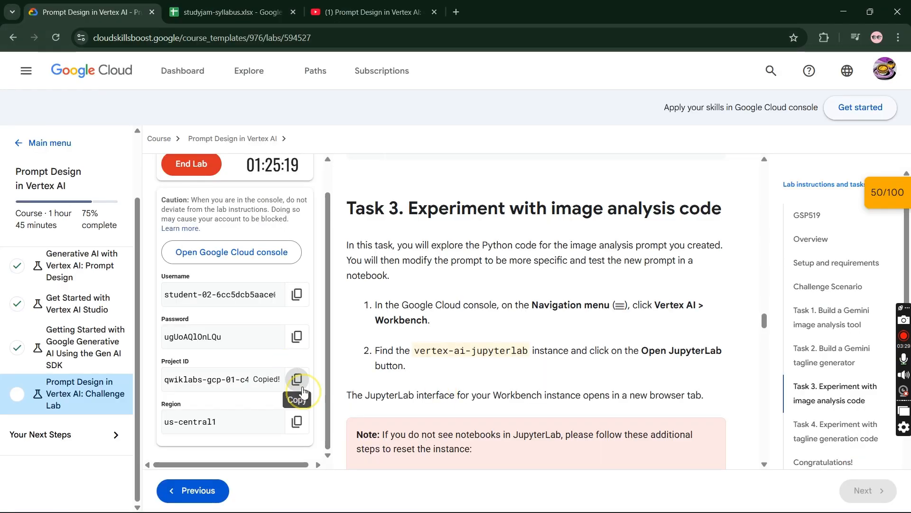
pyautogui.hotkey('alt', 'Tab')
pyautogui.click(405, 389)
pyautogui.write('qwiklabs-gcp-01-c456f390d1ad')
# - Set the client call's location to "us-central1" using the region copied from the lab details
pyautogui.hotkey('alt', 'Tab')
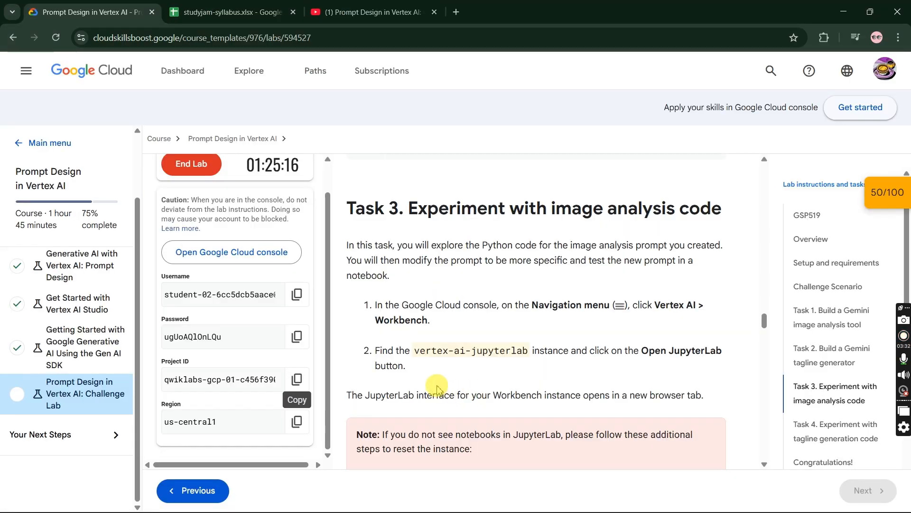
pyautogui.click(289, 422)
pyautogui.hotkey('alt', 'Tab')
pyautogui.click(580, 389)
pyautogui.hotkey('ctrl', 'v')
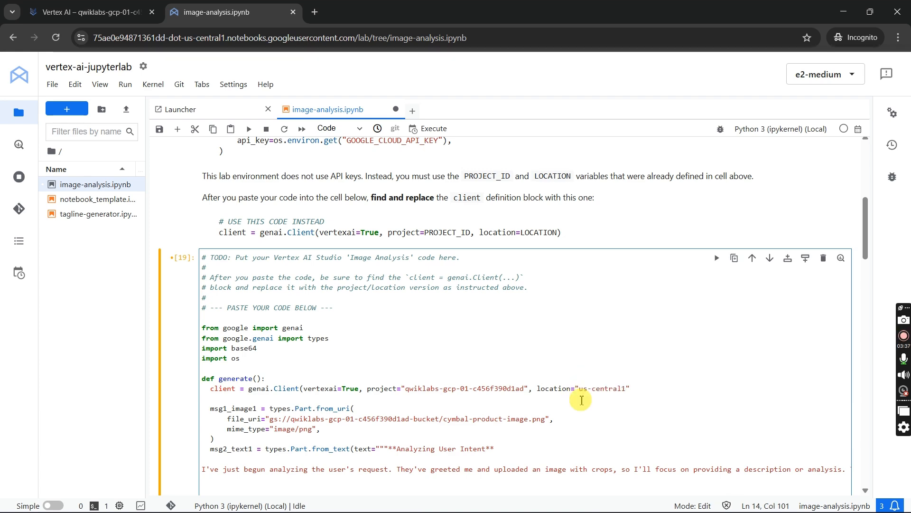
# - Run all notebook cells above the image analysis code cell
pyautogui.scroll(-2, 547, 407)
pyautogui.scroll(10, 547, 407)
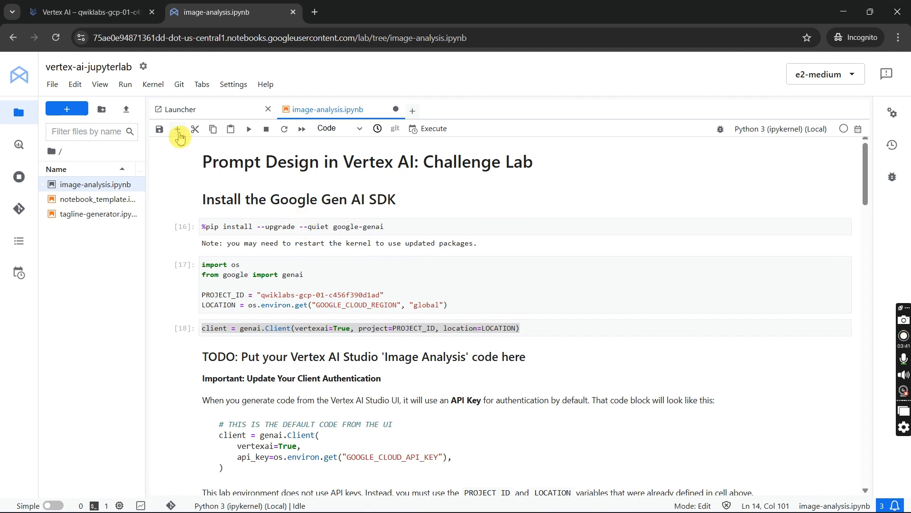
pyautogui.click(125, 84)
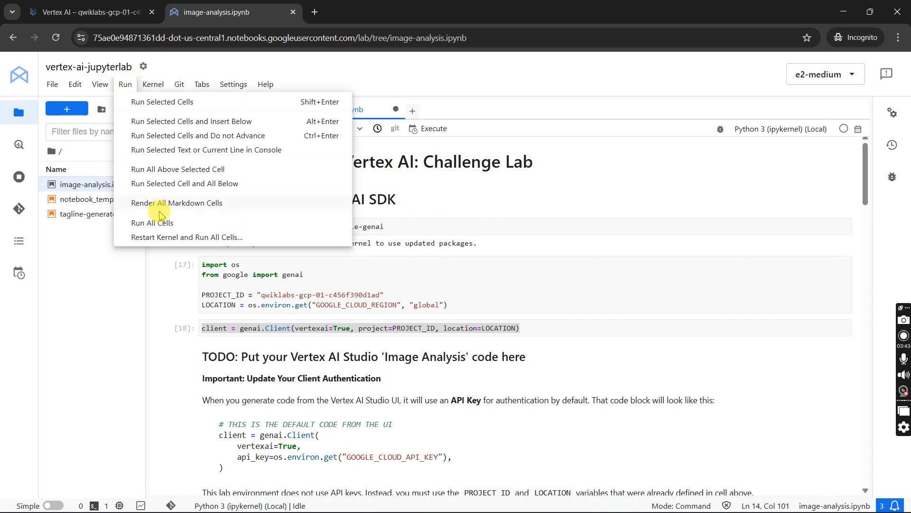
pyautogui.click(184, 171)
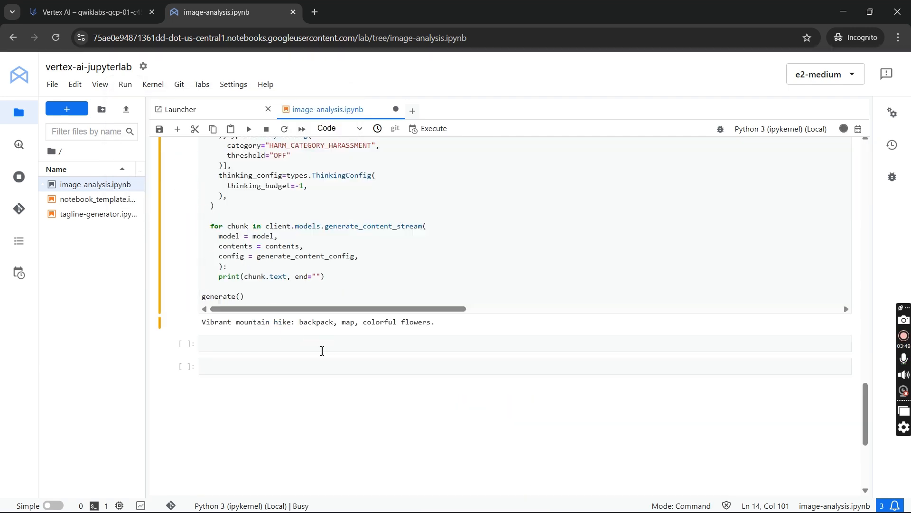
# - Select the pip install cell and run all cells of the notebook
pyautogui.scroll(20, 322, 350)
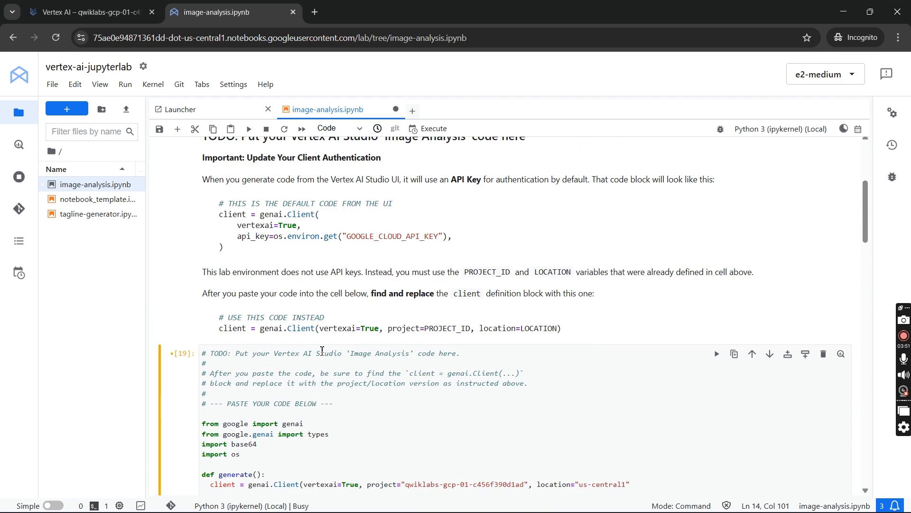
pyautogui.scroll(5, 321, 350)
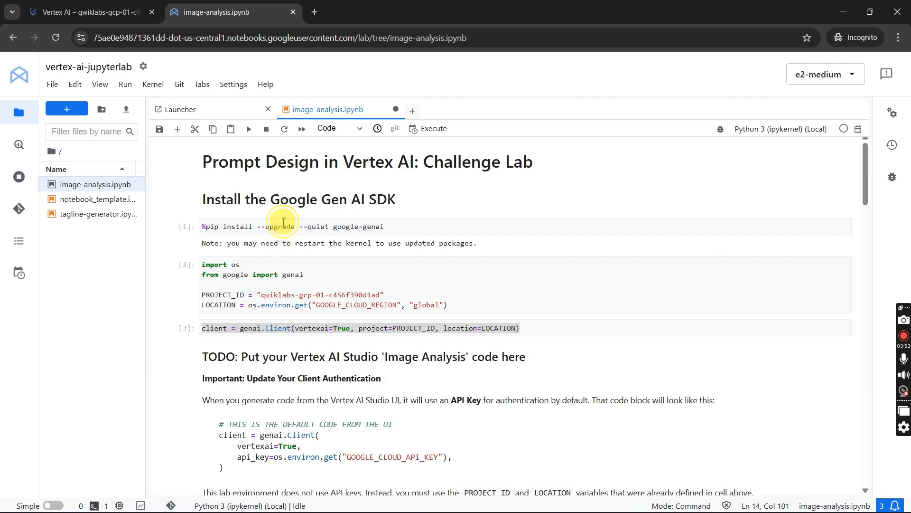
pyautogui.click(283, 223)
pyautogui.click(124, 84)
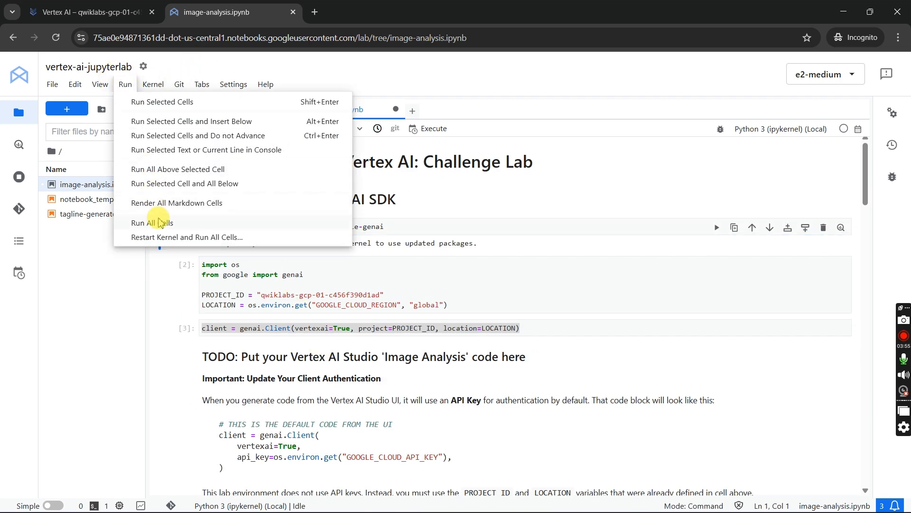
pyautogui.click(160, 223)
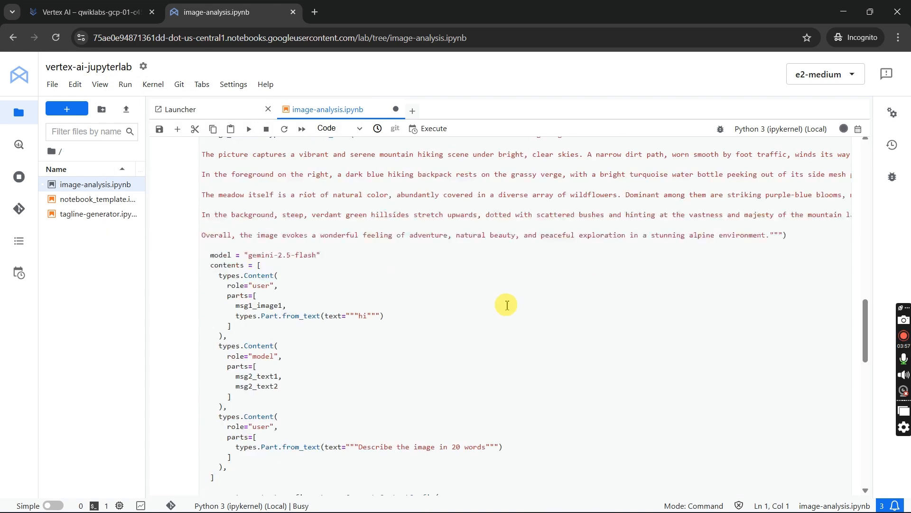
# - Add the missing closing parenthesis to the client definition in generate() and save the notebook
pyautogui.scroll(2, 505, 303)
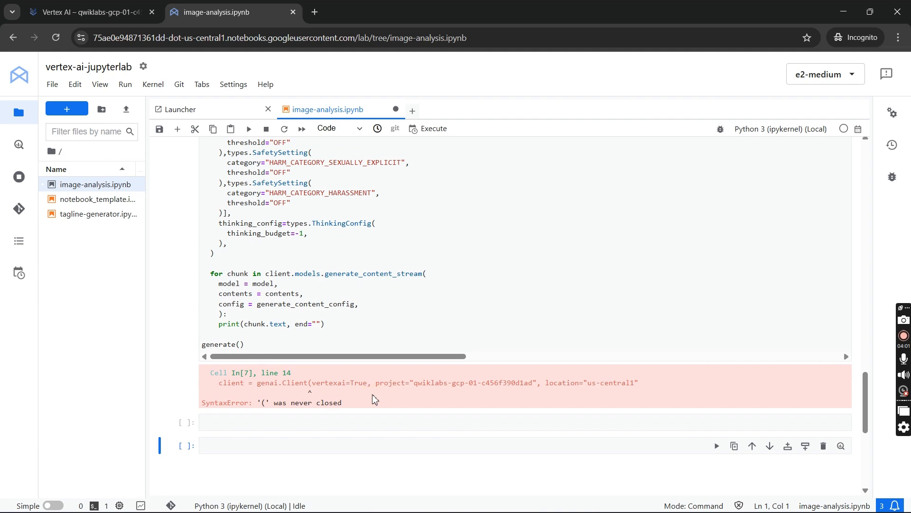
pyautogui.scroll(10, 373, 301)
pyautogui.scroll(-1, 374, 305)
pyautogui.scroll(5, 430, 370)
pyautogui.scroll(-5, 522, 352)
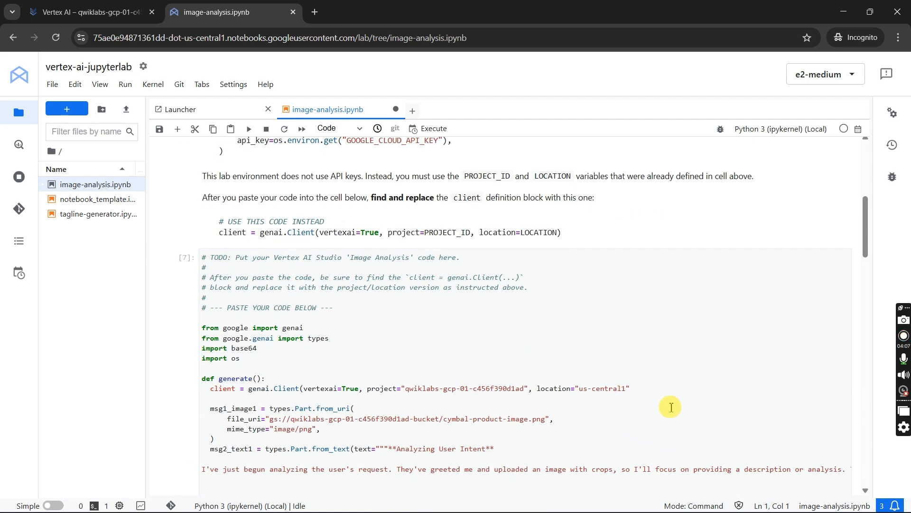
pyautogui.click(661, 389)
pyautogui.write(')')
pyautogui.click(160, 129)
# - Rerun all cells with the corrected client definition and review the prompt text in the image analysis code
pyautogui.click(126, 84)
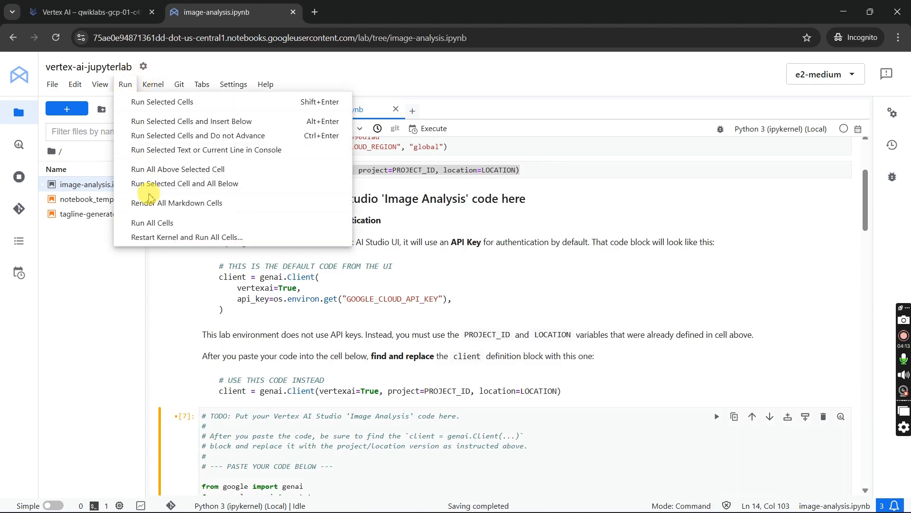
pyautogui.click(142, 219)
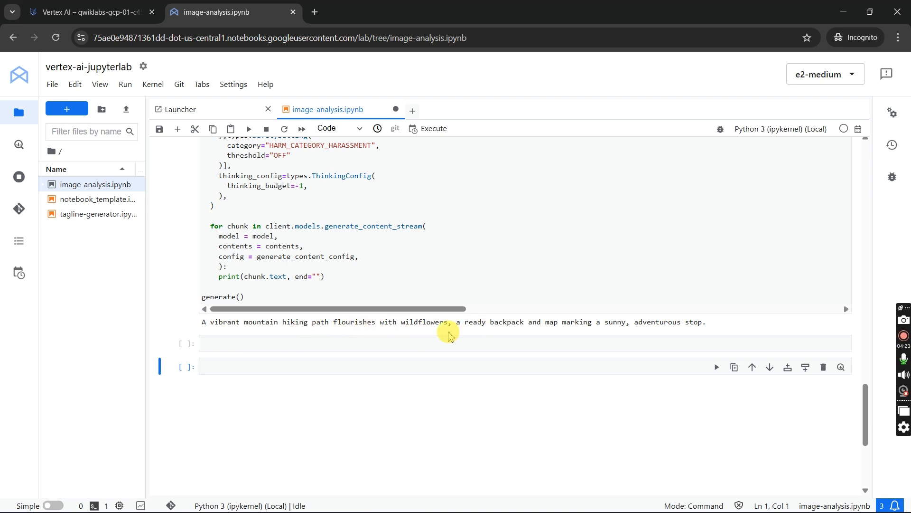
pyautogui.scroll(10, 451, 337)
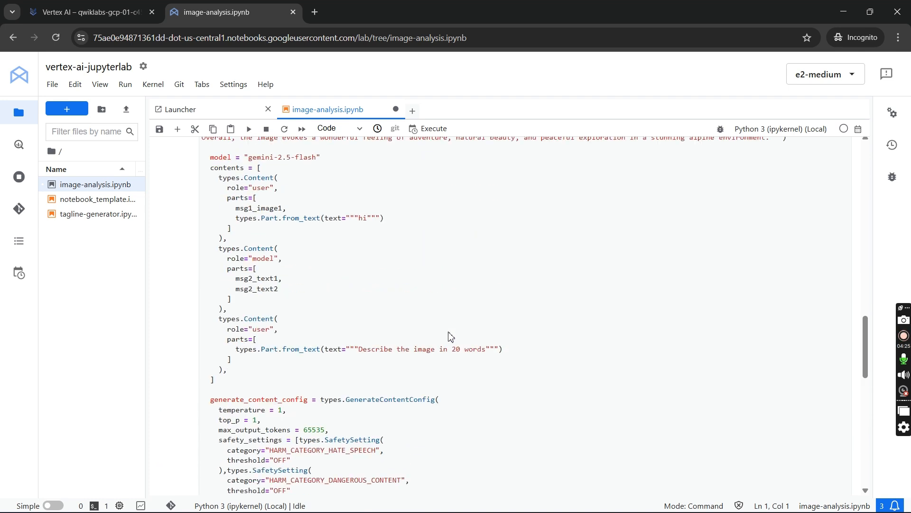
# - Replace the last user prompt in the notebook code with the lab page's example "Describe this image with a focus on colors, textures, and the feeling it evokes"
pyautogui.hotkey('alt', 'Tab')
pyautogui.hotkey('alt', 'Tab')
pyautogui.scroll(-5, 549, 330)
pyautogui.scroll(-3, 569, 340)
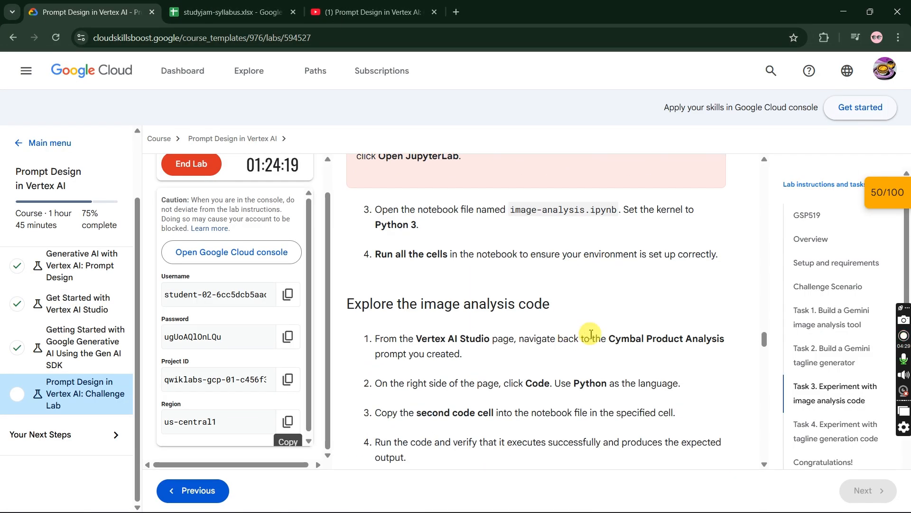
pyautogui.scroll(-2, 593, 334)
pyautogui.scroll(-5, 593, 334)
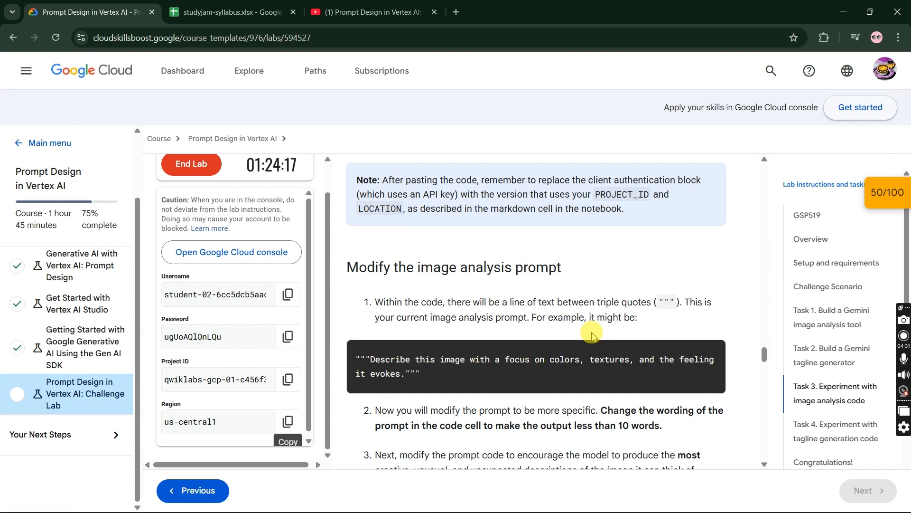
pyautogui.moveTo(403, 378); pyautogui.dragTo(373, 363)
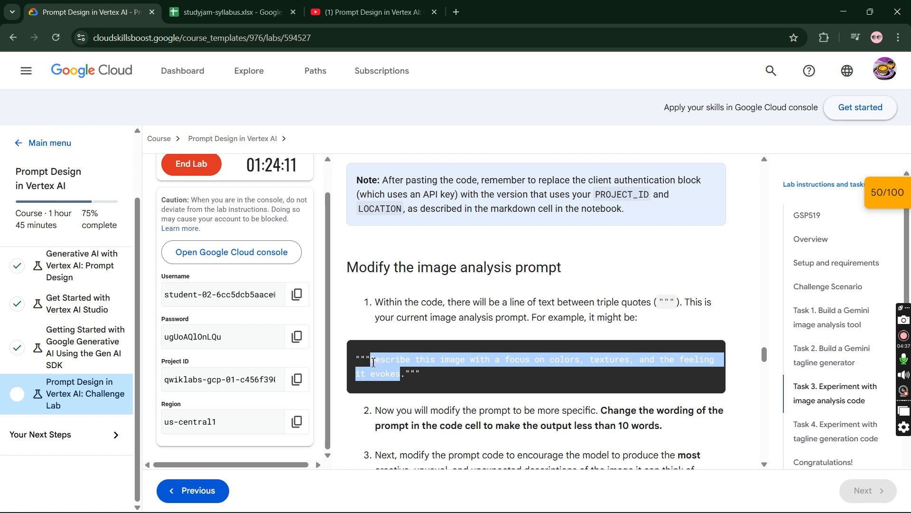
pyautogui.hotkey('alt', 'Tab')
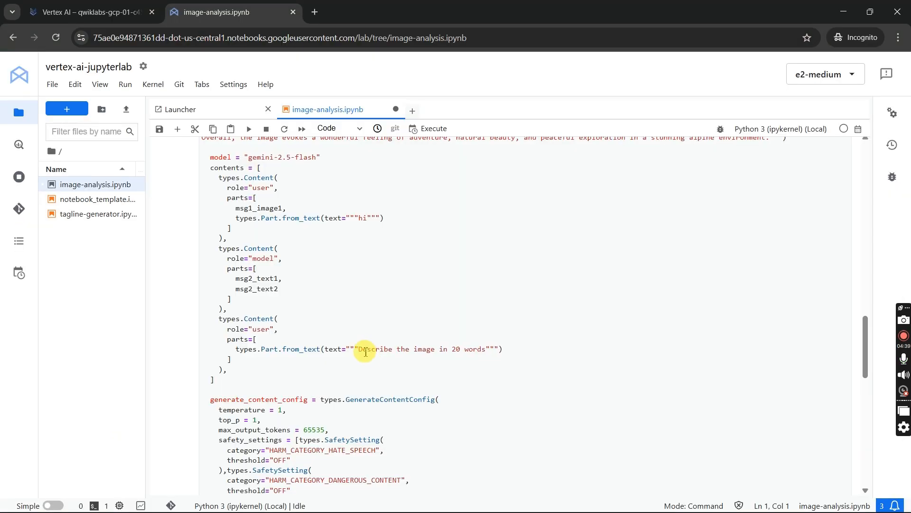
pyautogui.moveTo(359, 350); pyautogui.dragTo(486, 353)
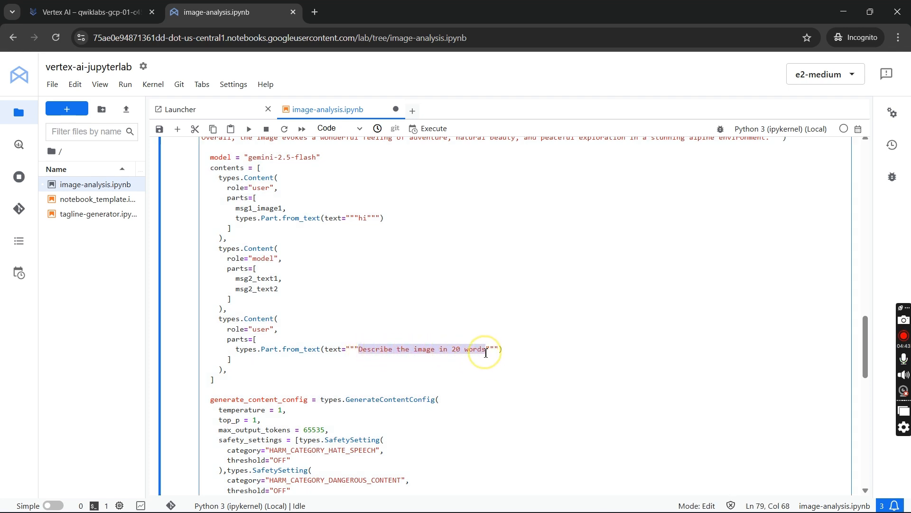
pyautogui.hotkey('ctrl', 'v')
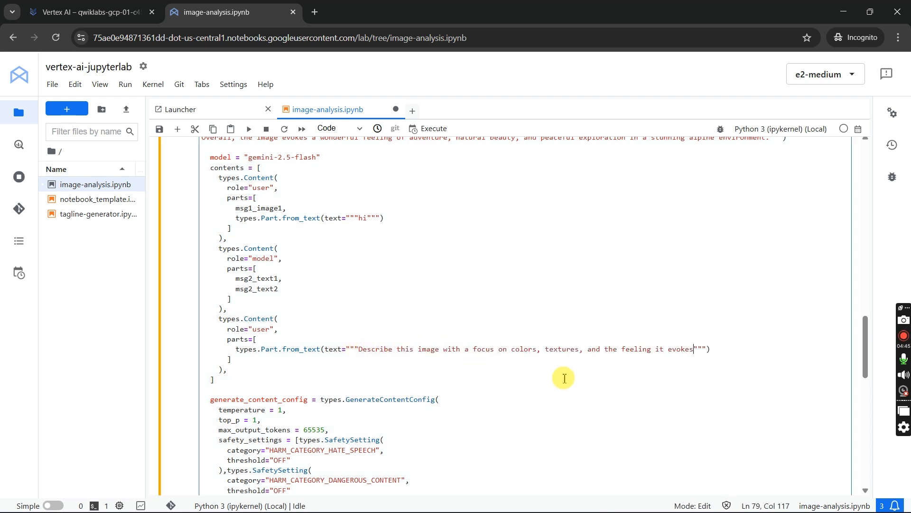
# - Run all notebook cells with the colors, textures and feeling prompt and read the generated image description
pyautogui.press('Escape')
pyautogui.click(125, 84)
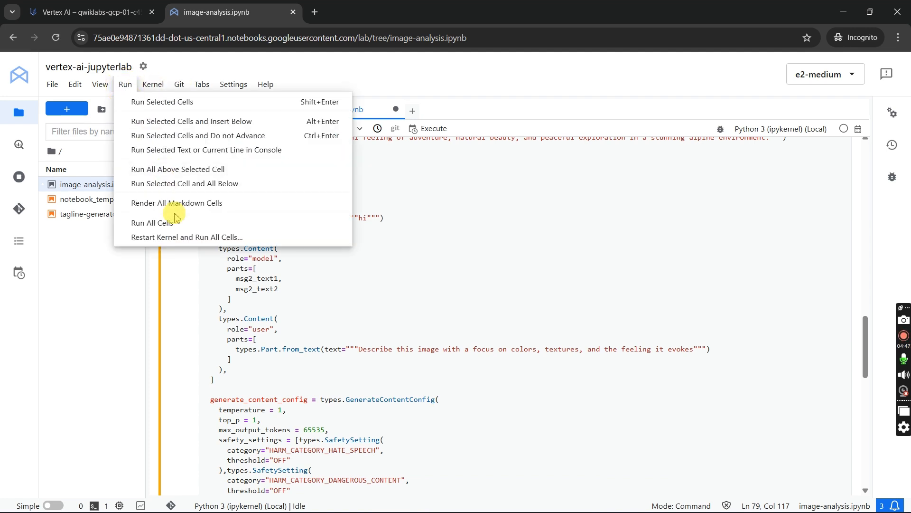
pyautogui.click(175, 224)
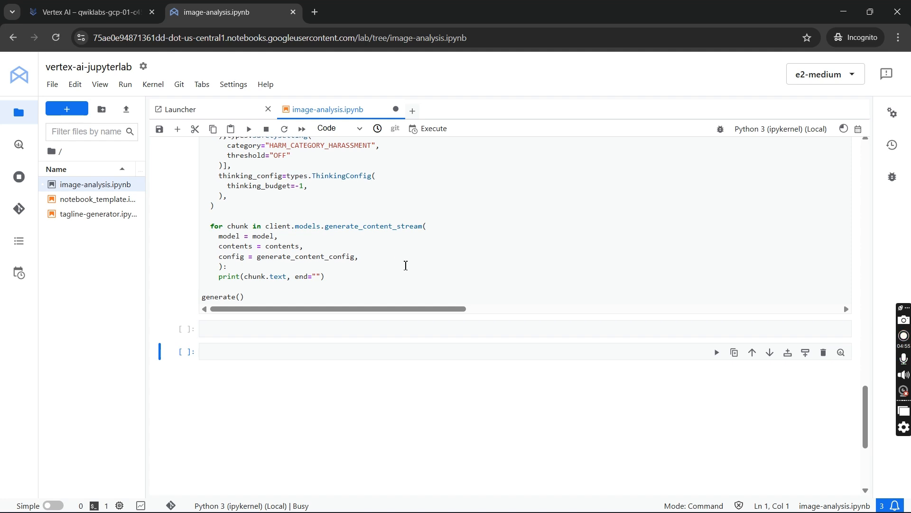
pyautogui.scroll(3, 412, 270)
pyautogui.scroll(-3, 411, 270)
pyautogui.click(413, 268)
pyautogui.scroll(-2, 413, 268)
pyautogui.scroll(15, 412, 269)
pyautogui.click(416, 265)
pyautogui.scroll(-5, 416, 264)
pyautogui.scroll(-12, 416, 264)
pyautogui.scroll(5, 301, 331)
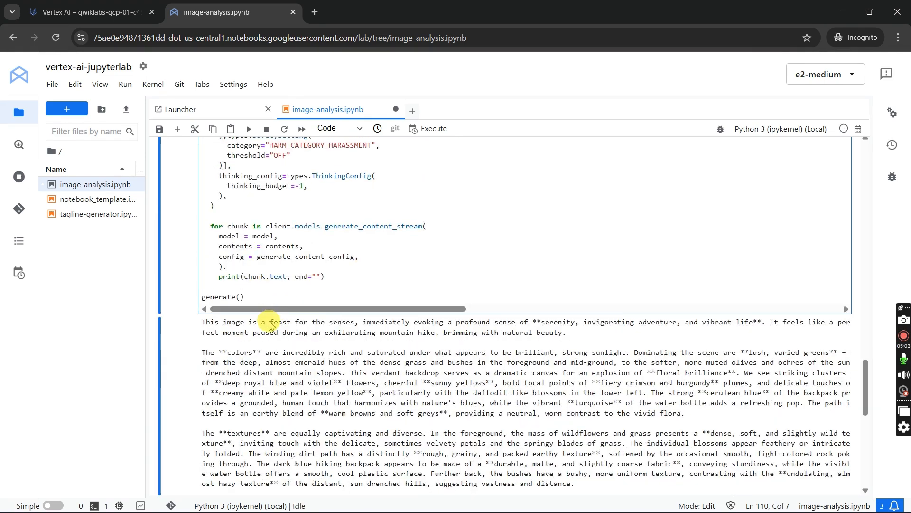
pyautogui.scroll(-5, 358, 351)
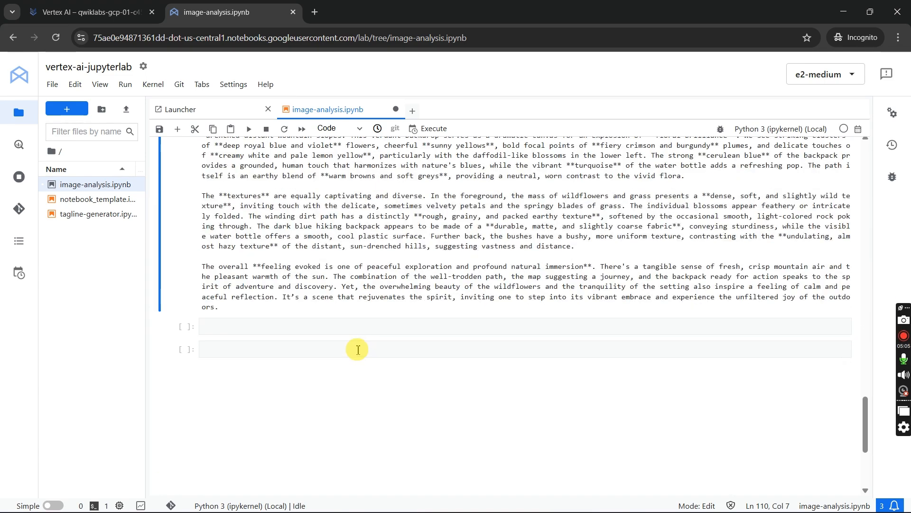
# - On the lab page, copy the Task 3 sentence "Change the wording of the prompt in the code cell to make the output less than 10 words"
pyautogui.hotkey('alt', 'Tab')
pyautogui.scroll(-2, 570, 356)
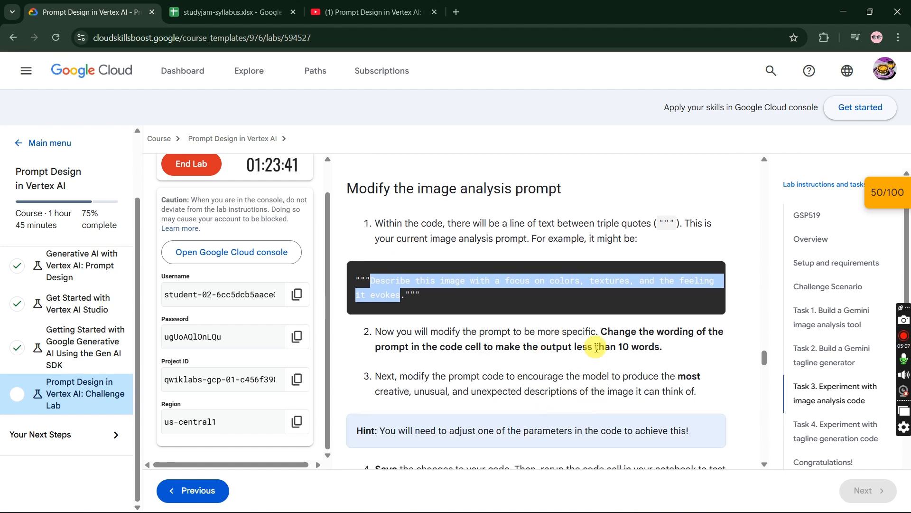
pyautogui.moveTo(602, 331); pyautogui.dragTo(660, 357)
pyautogui.hotkey('ctrl', 'c')
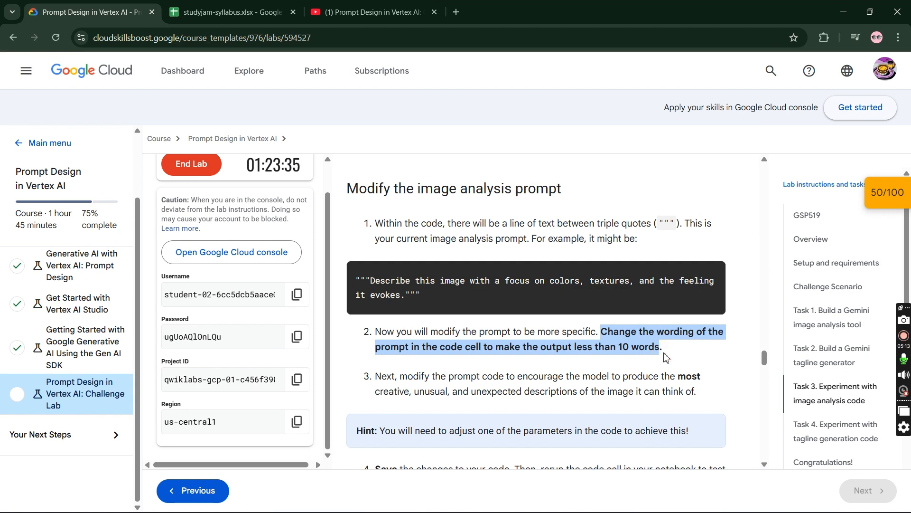
# - Try the copied 10-word instruction as the last user prompt in the notebook code and run all cells
pyautogui.hotkey('alt', 'Tab')
pyautogui.scroll(10, 527, 335)
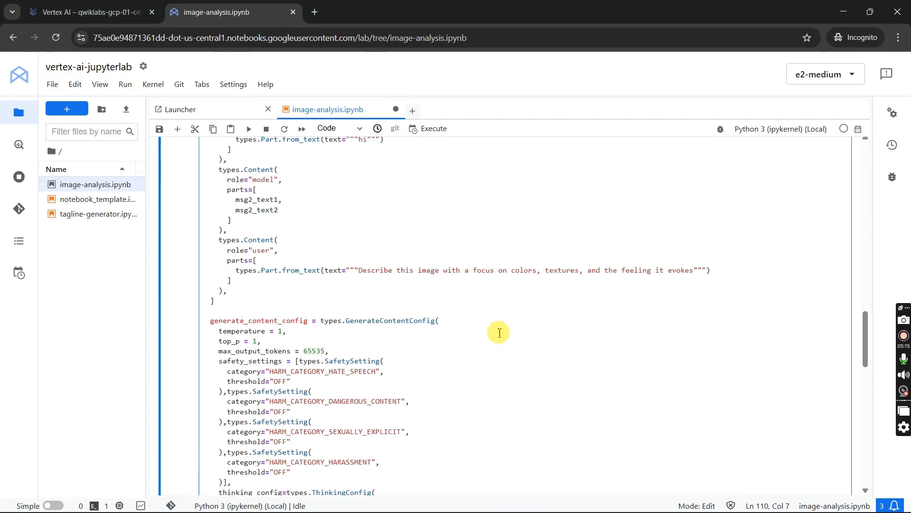
pyautogui.moveTo(361, 270); pyautogui.dragTo(697, 273)
pyautogui.hotkey('ctrl', 'v')
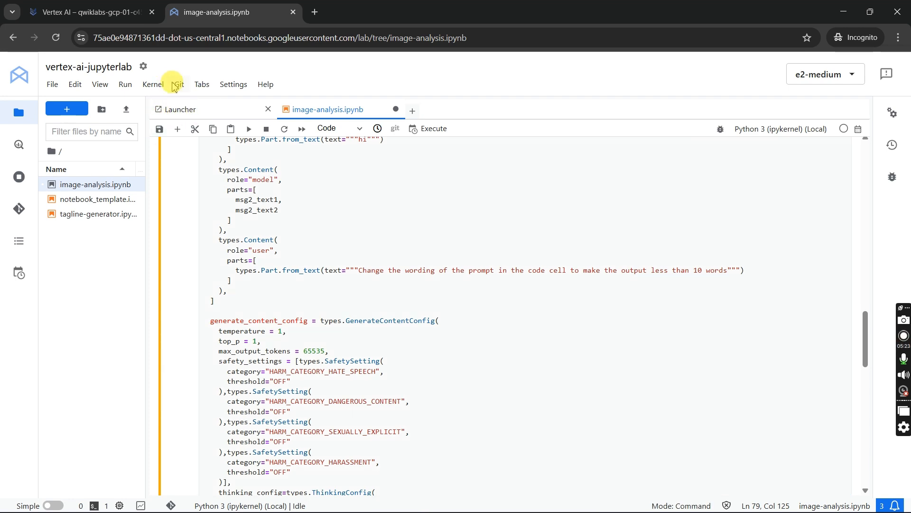
pyautogui.click(126, 84)
pyautogui.click(163, 223)
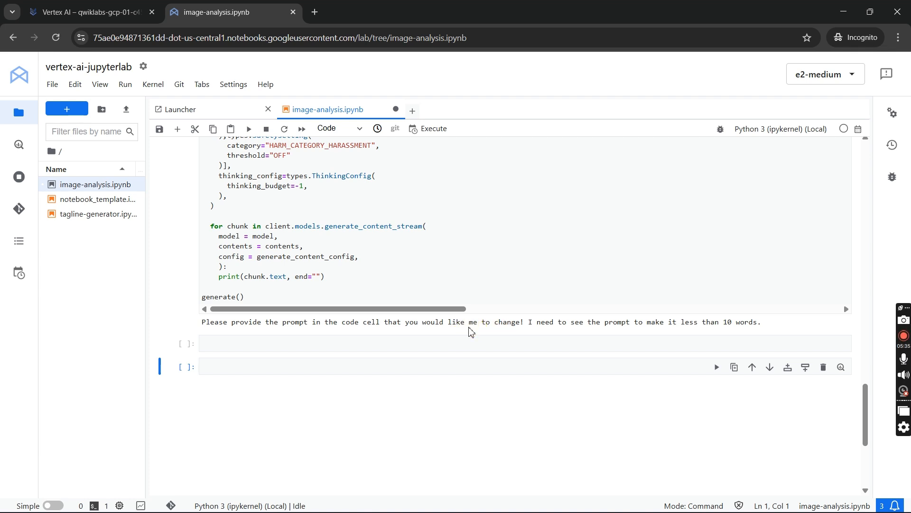
# - Compare the output with the prompt in the code and undo the last prompt replacement
pyautogui.scroll(10, 472, 331)
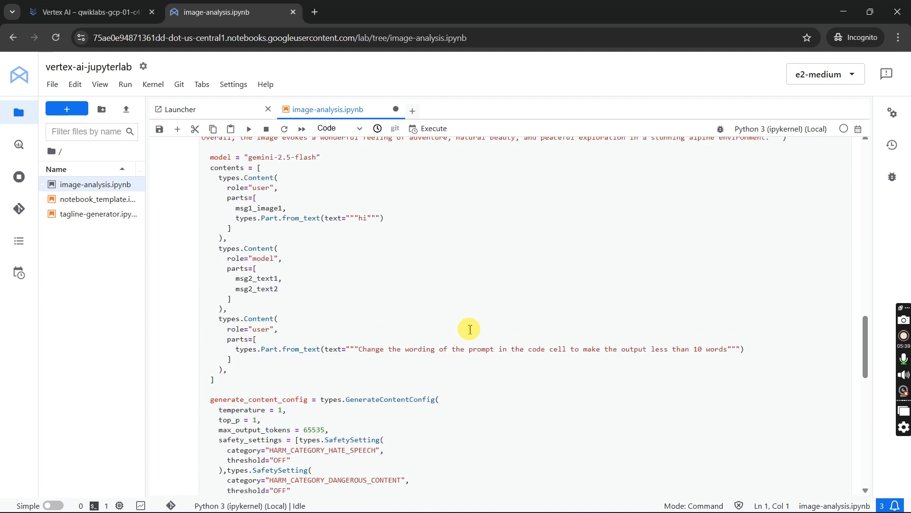
pyautogui.scroll(-12, 470, 330)
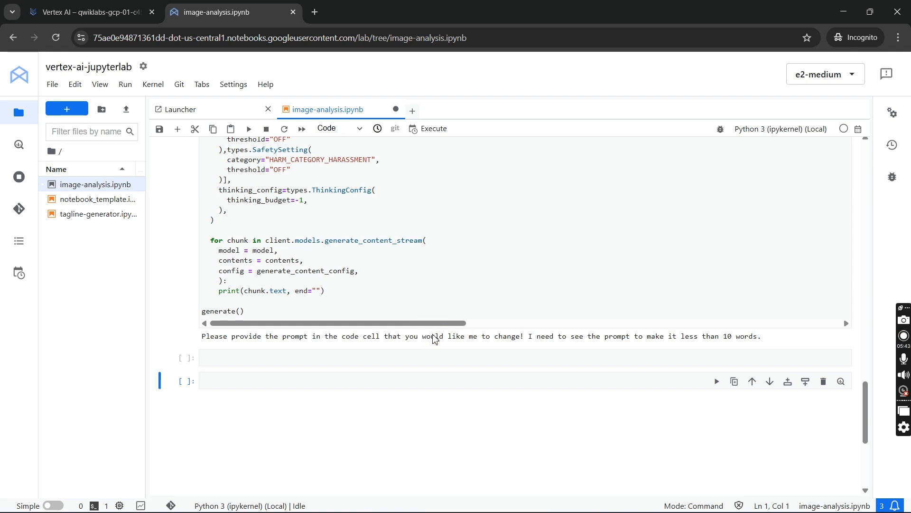
pyautogui.scroll(7, 435, 338)
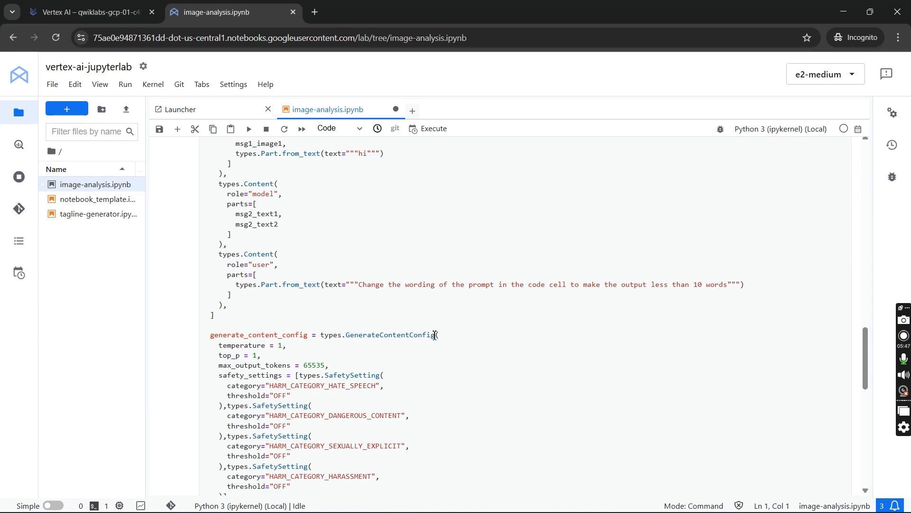
pyautogui.press('Return')
pyautogui.hotkey('ctrl', 'z')
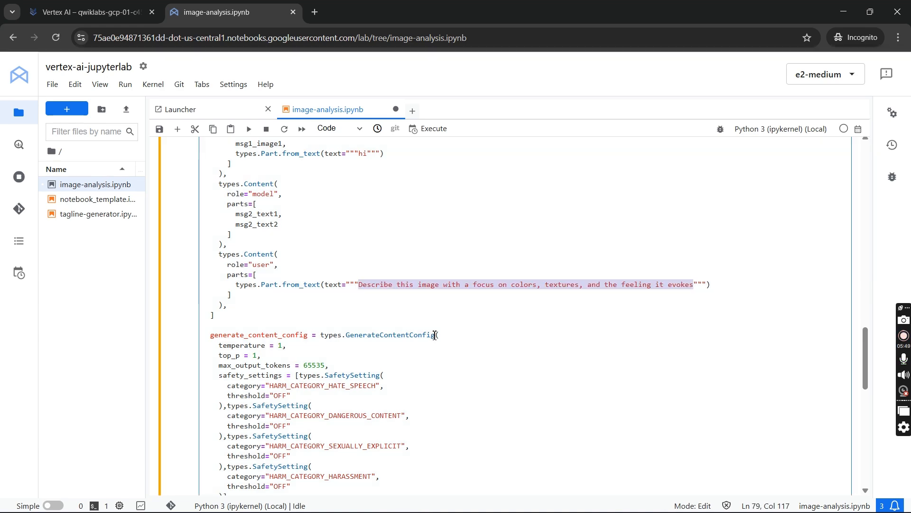
# - Examine the image analysis code, from the client definition and message texts through the contents and generation settings
pyautogui.scroll(7, 436, 332)
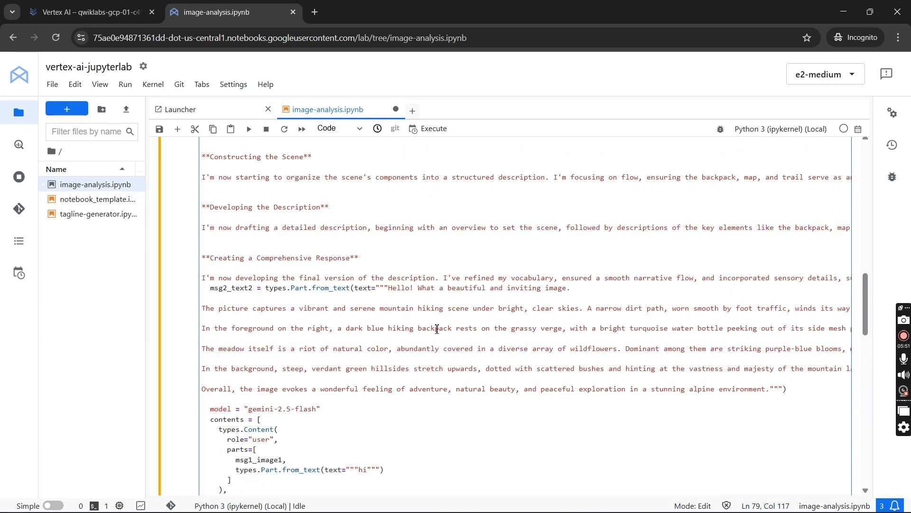
pyautogui.scroll(5, 437, 329)
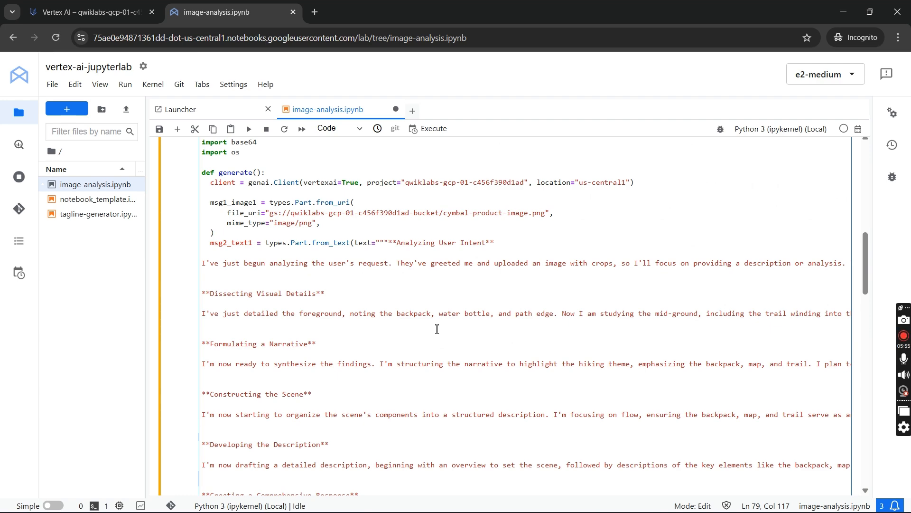
pyautogui.scroll(-5, 437, 329)
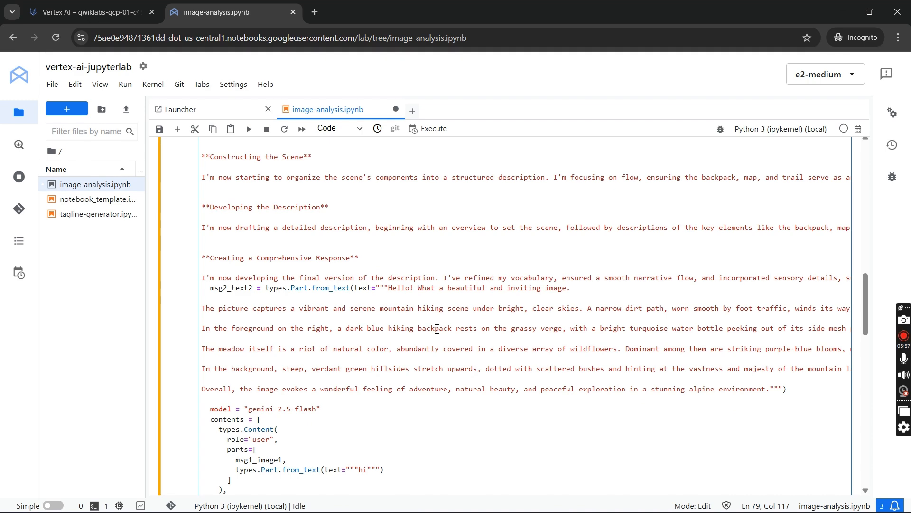
pyautogui.scroll(-2, 437, 329)
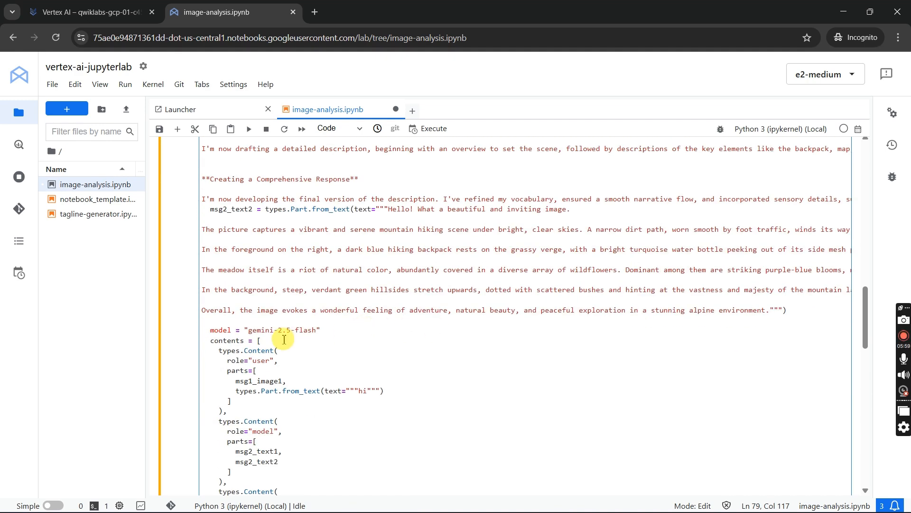
pyautogui.scroll(-5, 284, 341)
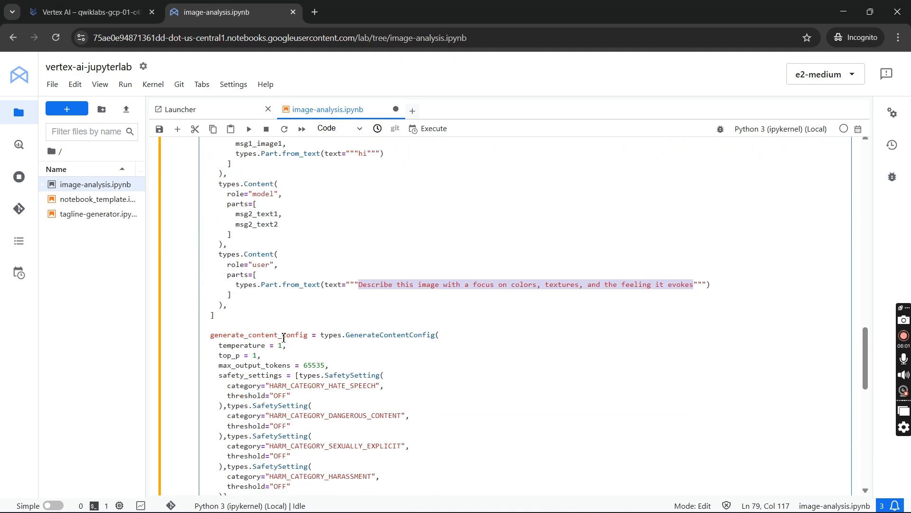
pyautogui.scroll(-5, 289, 336)
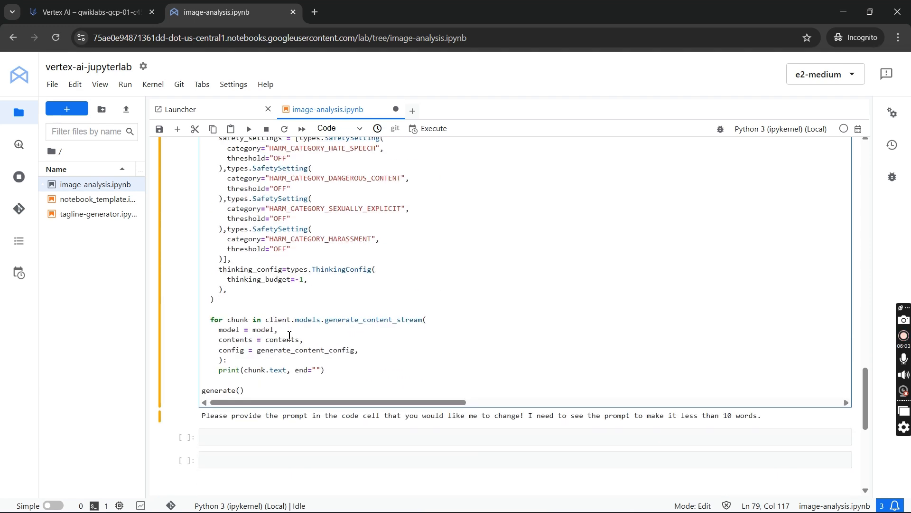
pyautogui.scroll(9, 313, 339)
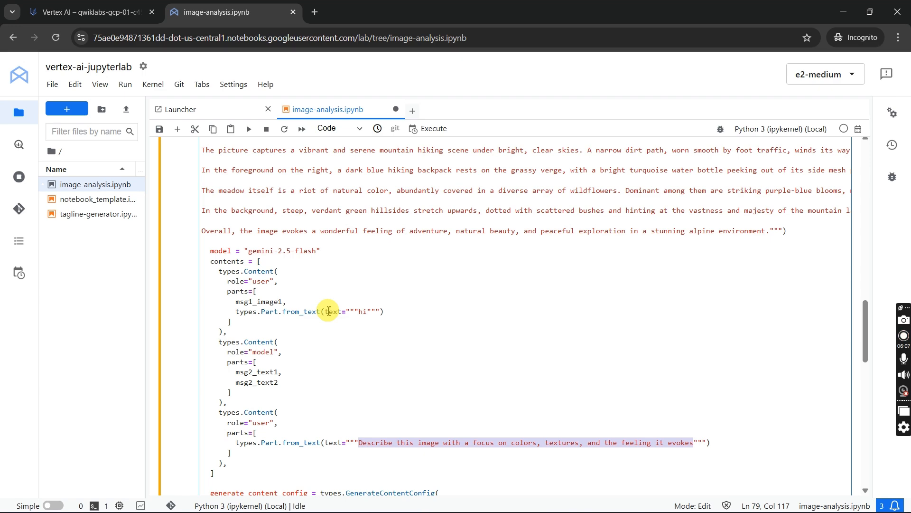
pyautogui.scroll(3, 328, 311)
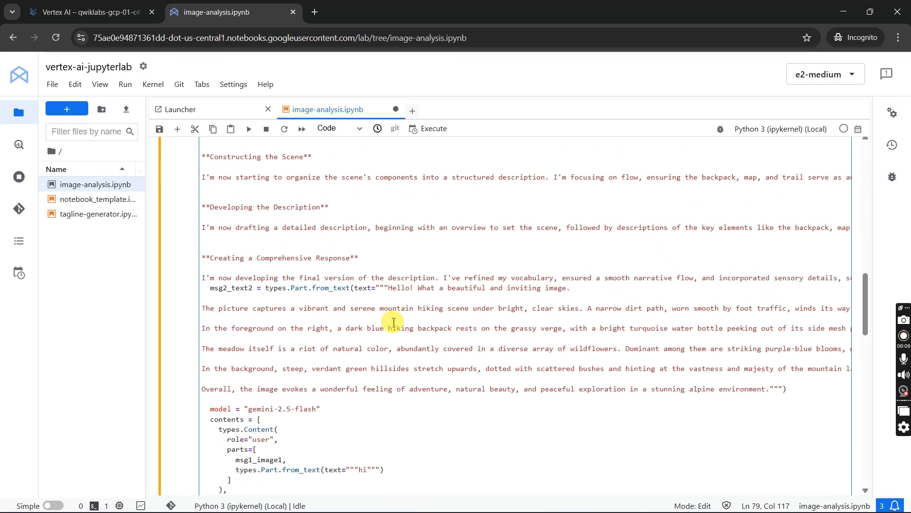
# - Set the last user prompt to "Change the wording of the prompt in the code cell to make the output less than 10 words" and run the cell
pyautogui.click(903, 341)
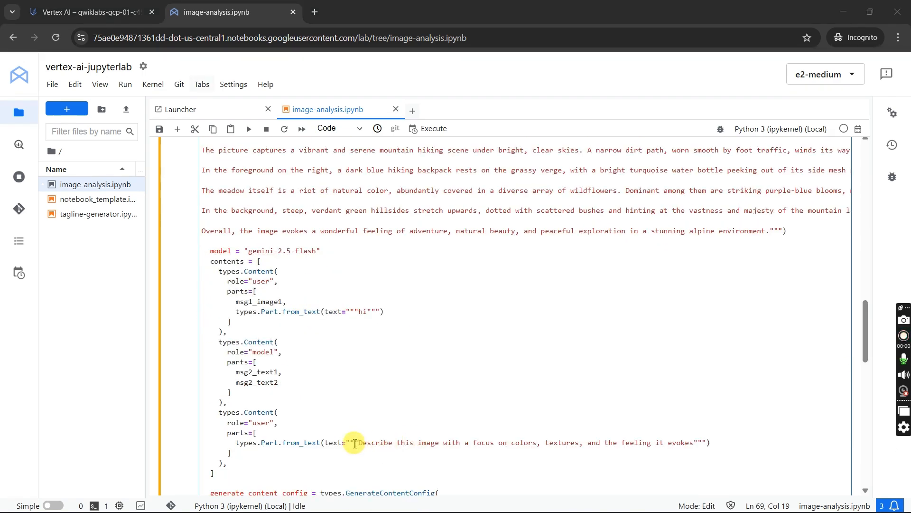
pyautogui.moveTo(360, 445); pyautogui.dragTo(694, 444)
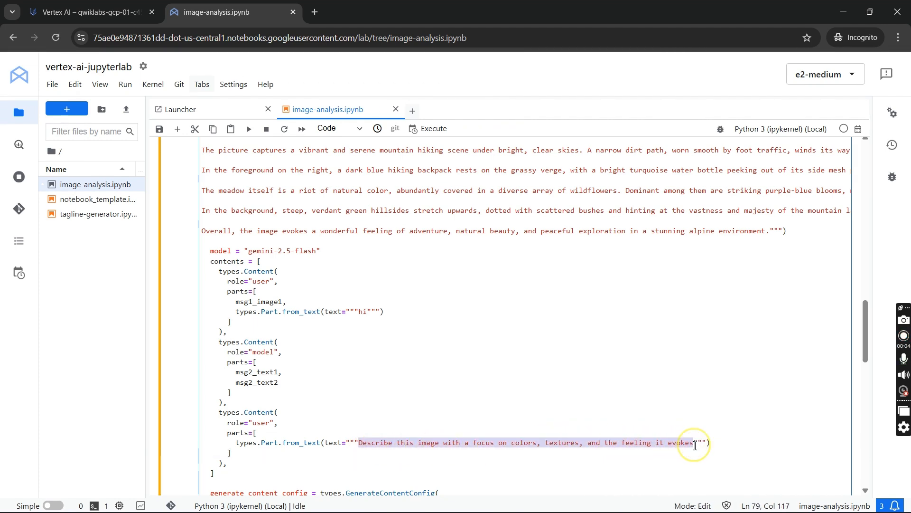
pyautogui.hotkey('ctrl', 'v')
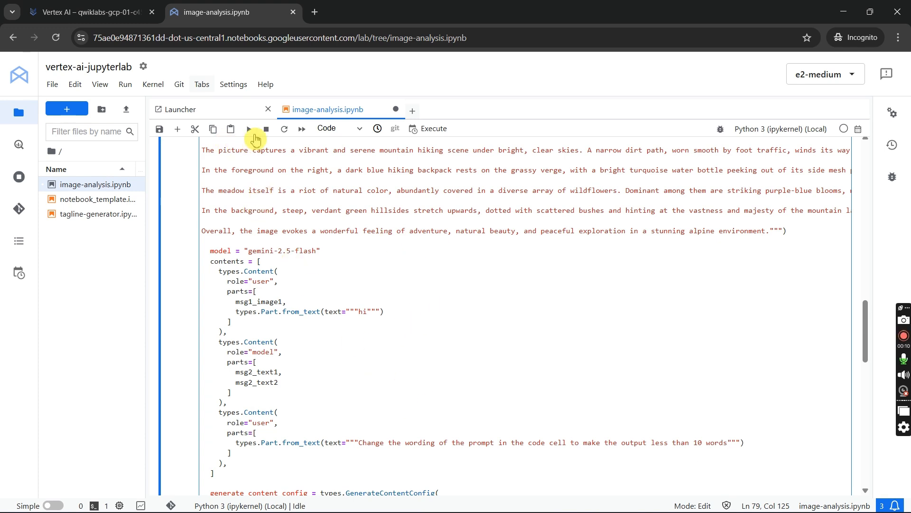
pyautogui.click(249, 129)
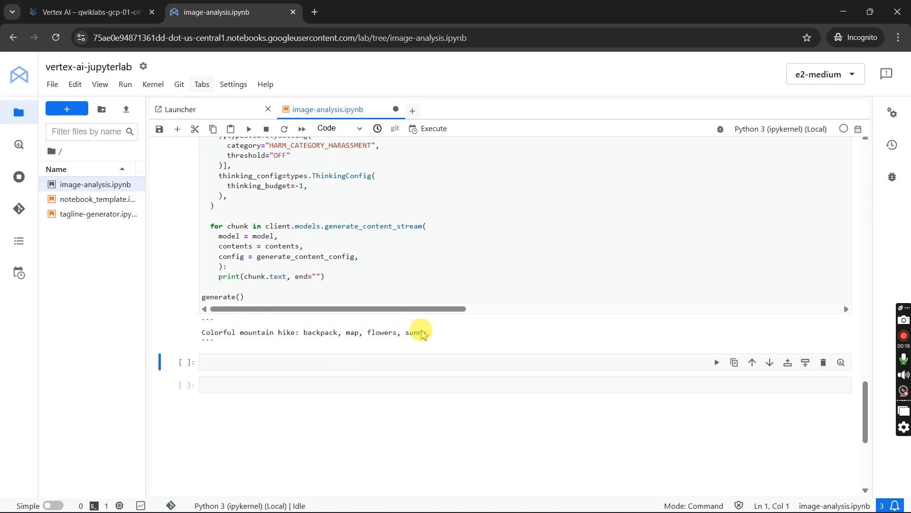
# - Check the lab progress for "Experiment with image analysis code" and read the Task 4 tagline generation instructions
pyautogui.hotkey('alt', 'Tab')
pyautogui.hotkey('alt', 'Tab')
pyautogui.hotkey('alt', 'Tab')
pyautogui.click(102, 7)
pyautogui.scroll(-5, 533, 328)
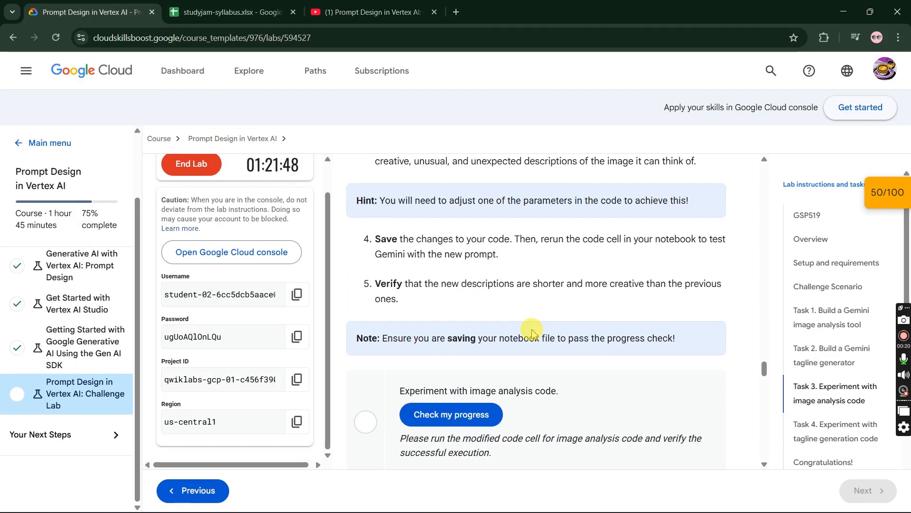
pyautogui.click(479, 325)
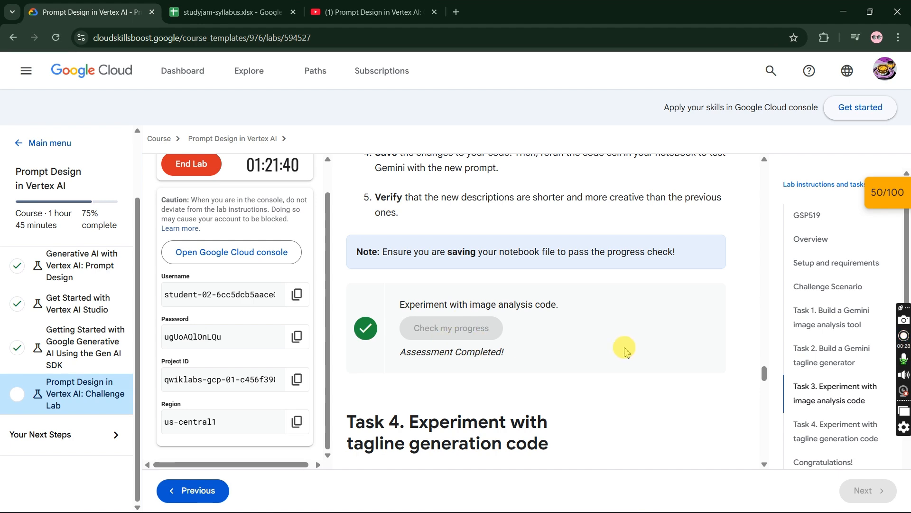
pyautogui.scroll(-6, 630, 361)
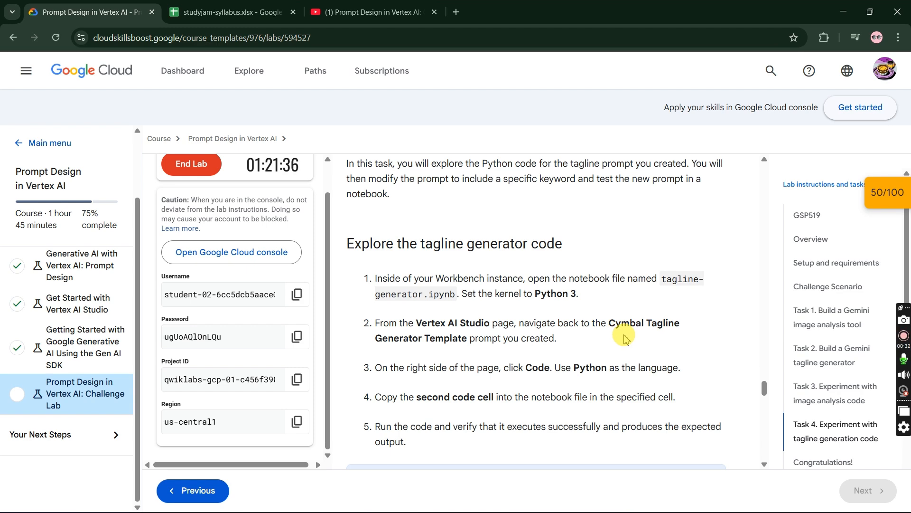
pyautogui.scroll(-6, 625, 338)
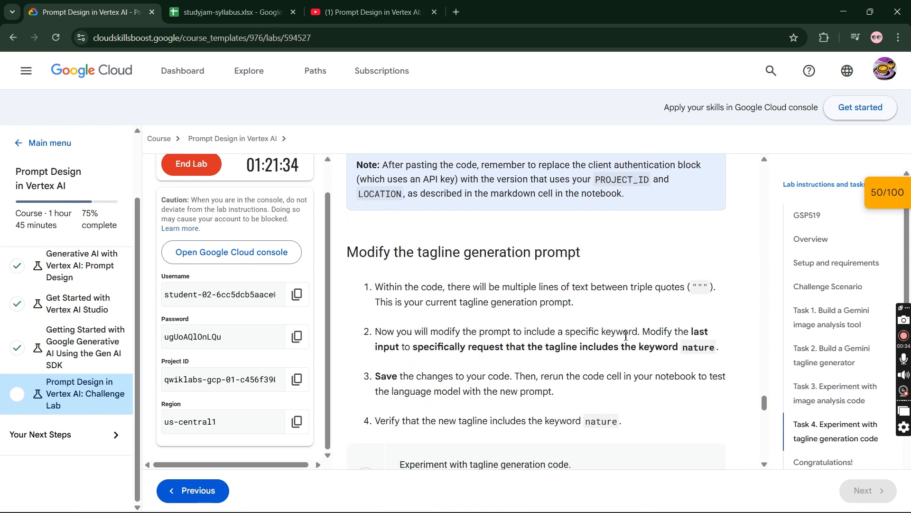
# - Close the image-analysis.ipynb notebook in JupyterLab and save its changes
pyautogui.scroll(5, 625, 335)
pyautogui.scroll(-2, 549, 326)
pyautogui.hotkey('alt', 'Tab')
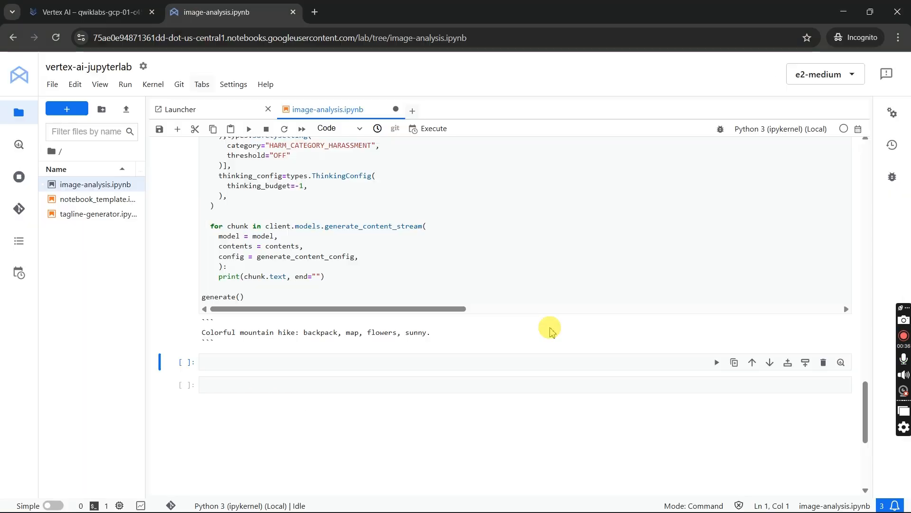
pyautogui.click(396, 111)
pyautogui.click(527, 308)
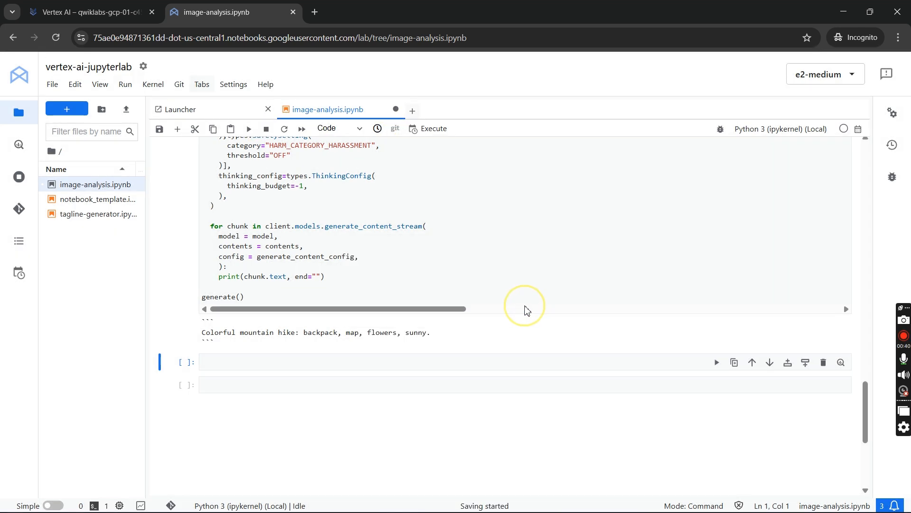
pyautogui.hotkey('alt', 'Tab')
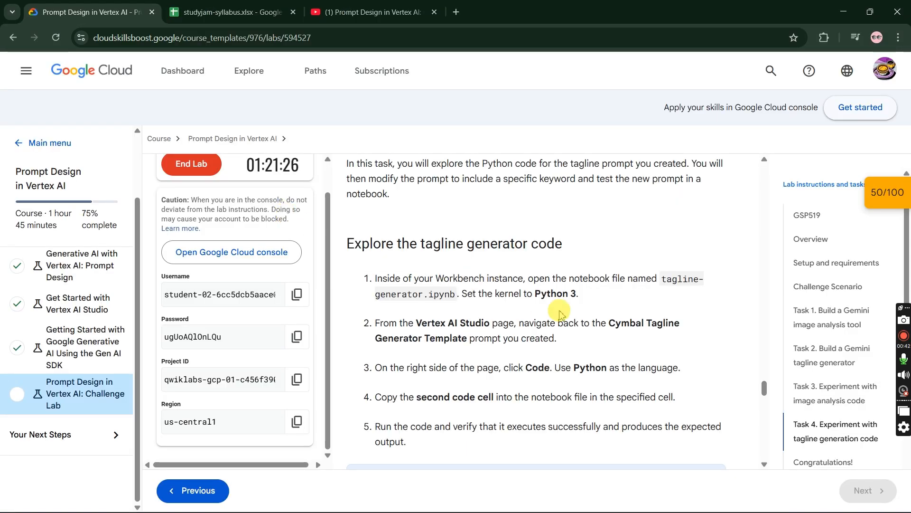
# - Open the tagline-generator.ipynb notebook and set its kernel to Python 3 (ipykernel) (Local)
pyautogui.hotkey('alt', 'Tab')
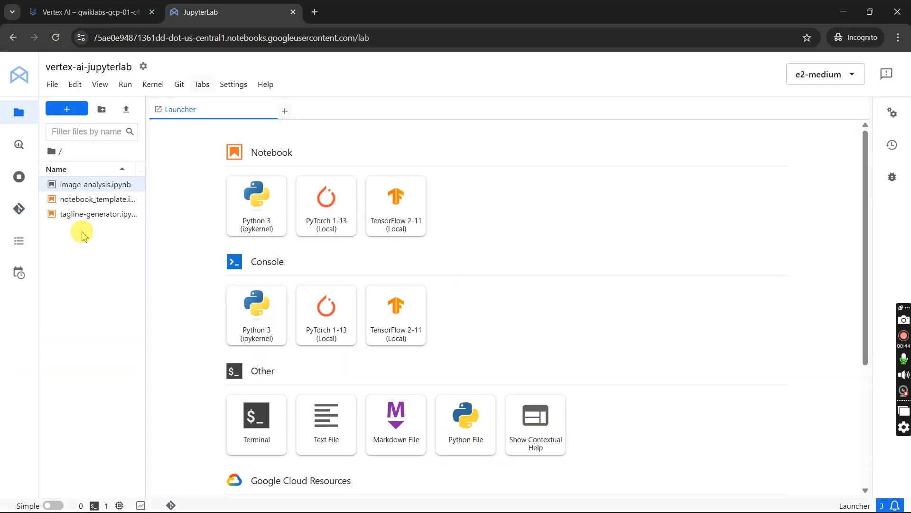
pyautogui.click(83, 217)
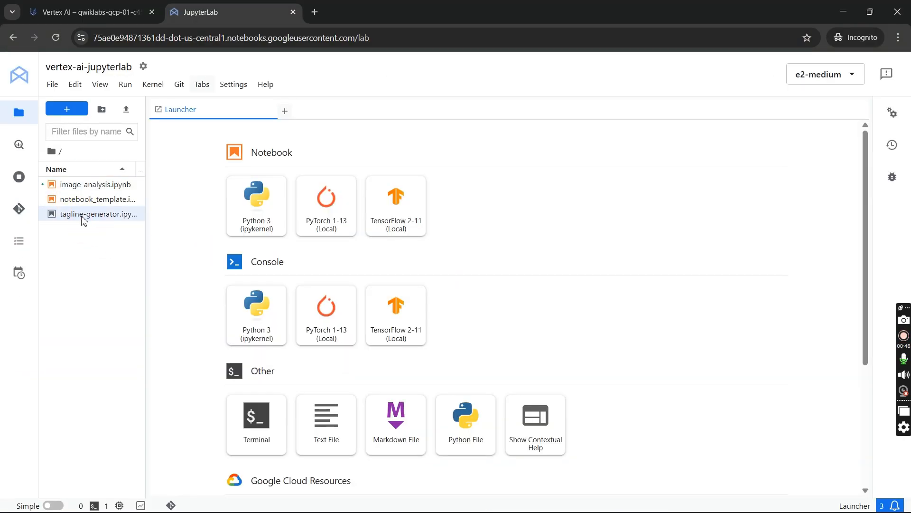
pyautogui.doubleClick(83, 216)
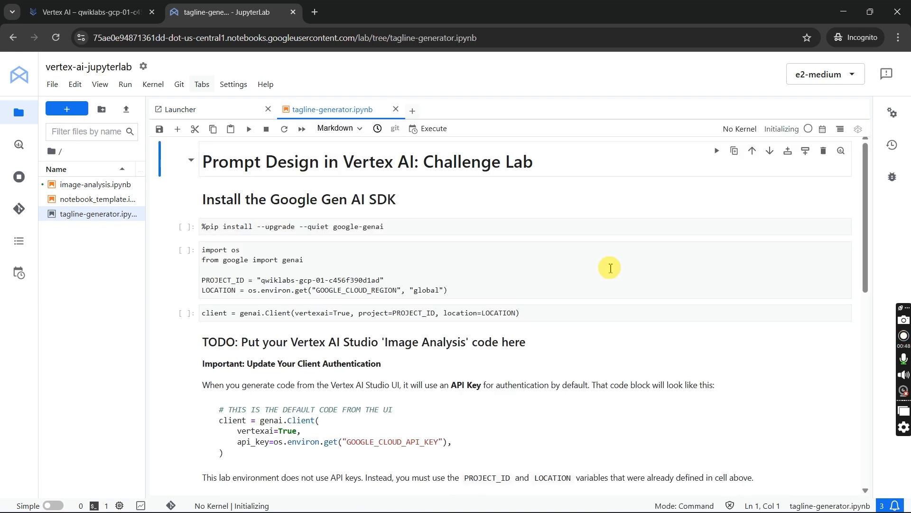
pyautogui.hotkey('alt', 'Tab')
pyautogui.hotkey('alt', 'Tab')
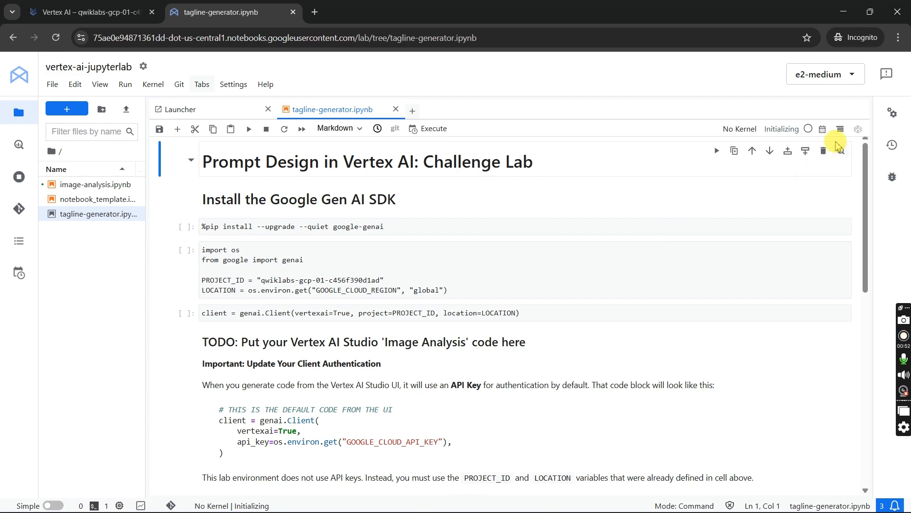
pyautogui.click(739, 133)
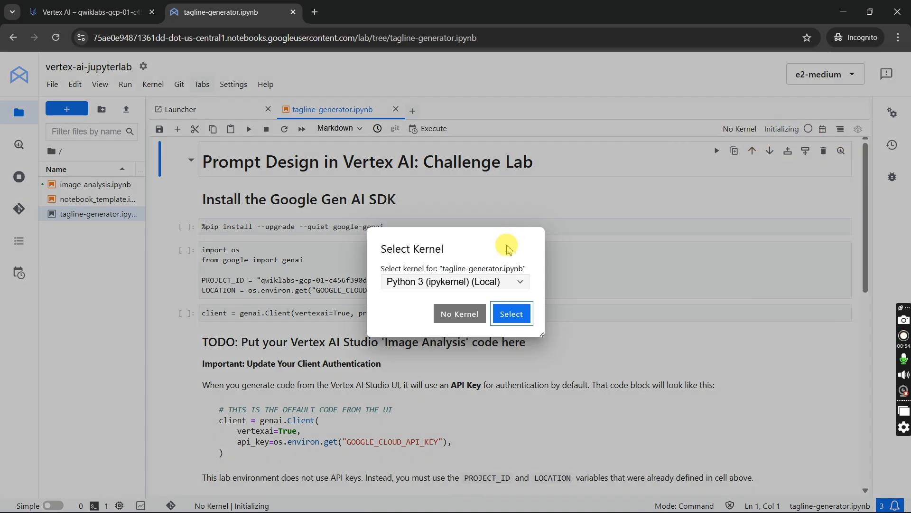
pyautogui.click(515, 313)
# - Following the Task 4 instructions, open the saved Cymbal Tagline Generator Template prompt in Vertex AI Studio
pyautogui.hotkey('alt', 'Tab')
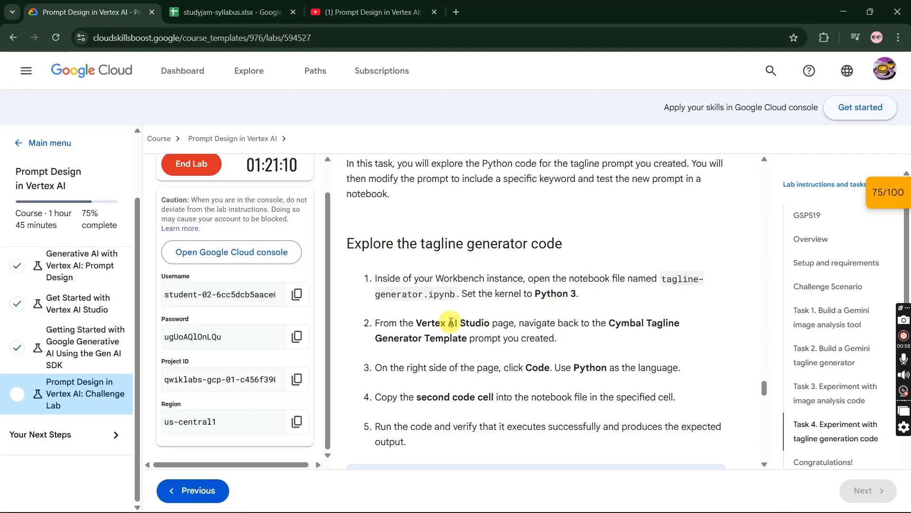
pyautogui.hotkey('alt', 'Tab')
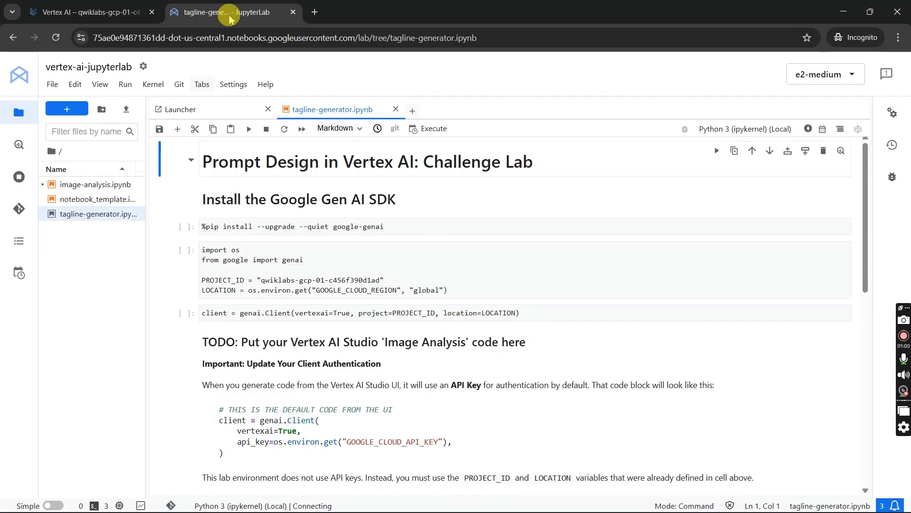
pyautogui.click(91, 12)
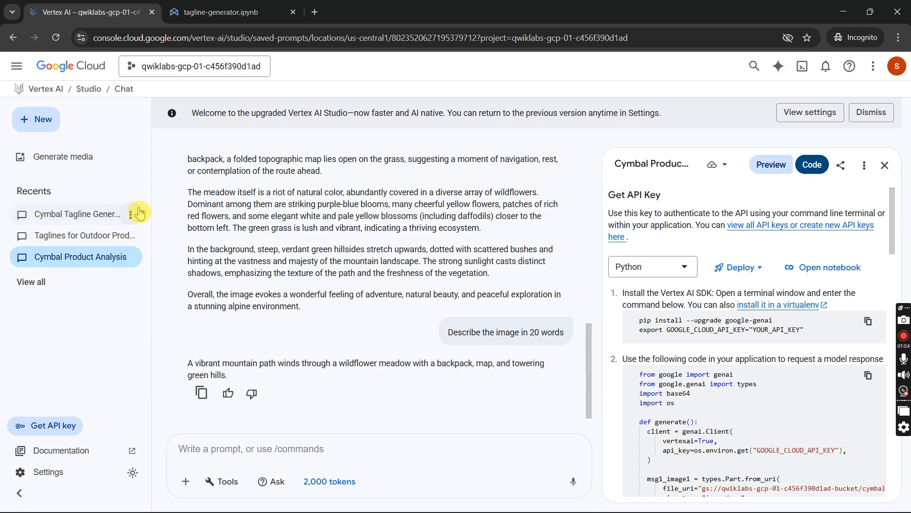
pyautogui.click(97, 213)
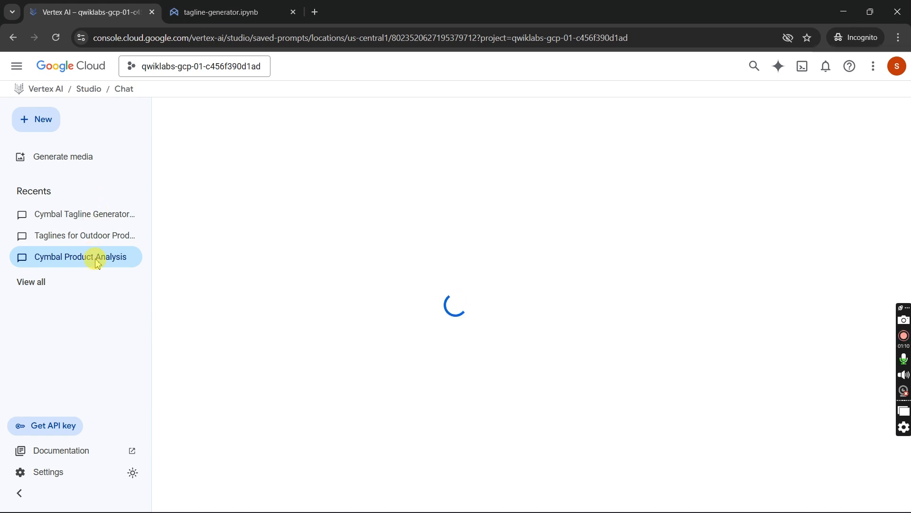
pyautogui.click(100, 220)
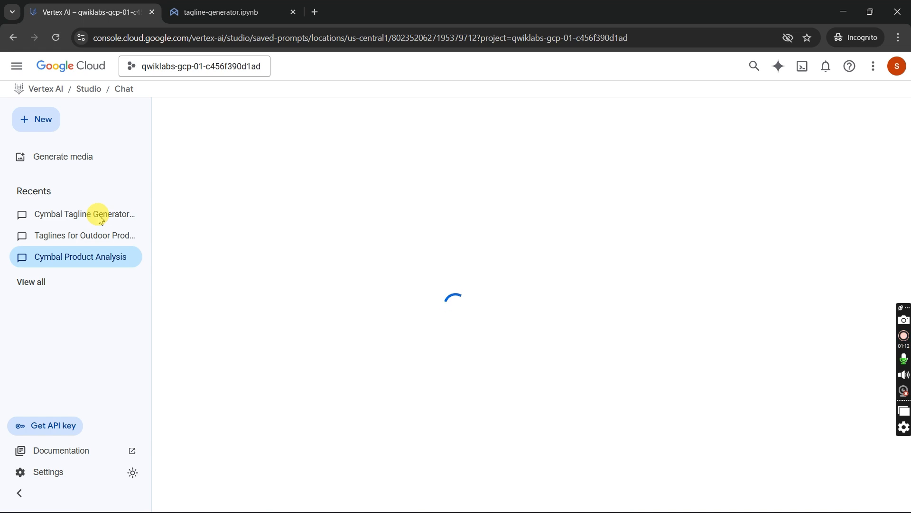
pyautogui.hotkey('alt', 'Tab')
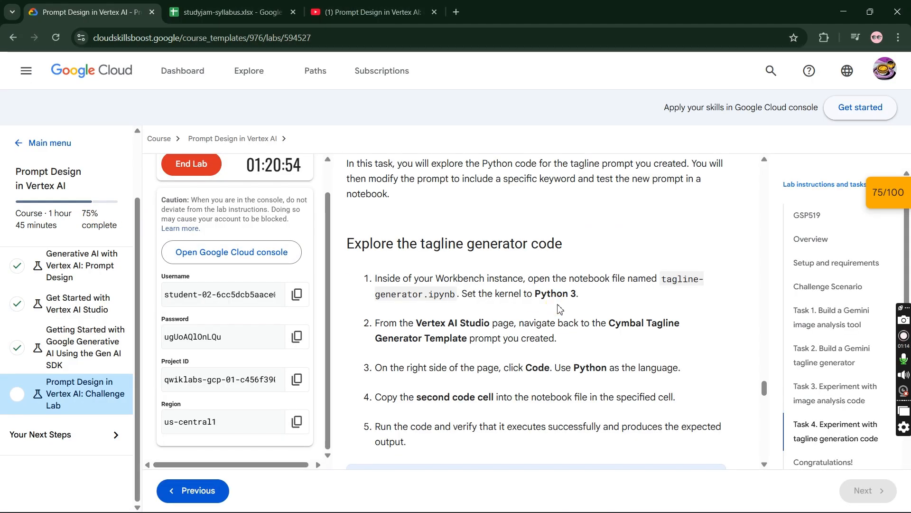
pyautogui.scroll(-7, 559, 309)
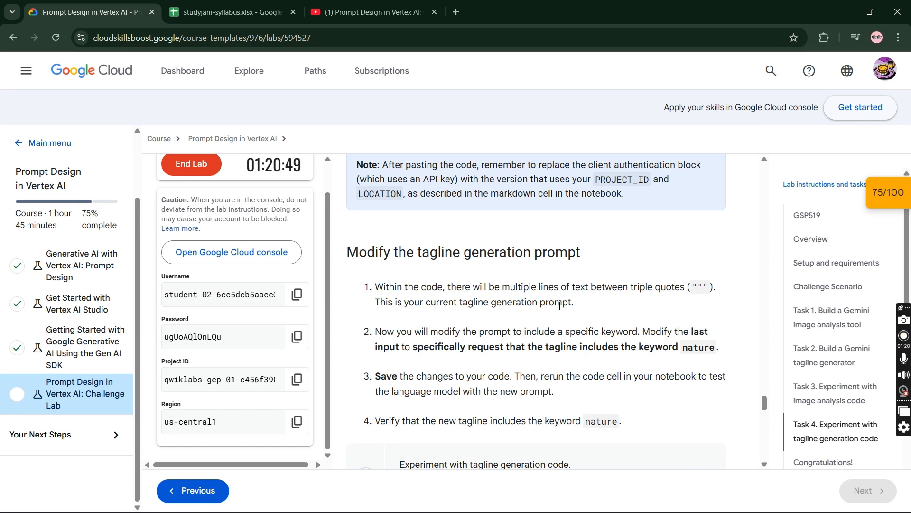
pyautogui.hotkey('alt', 'Tab')
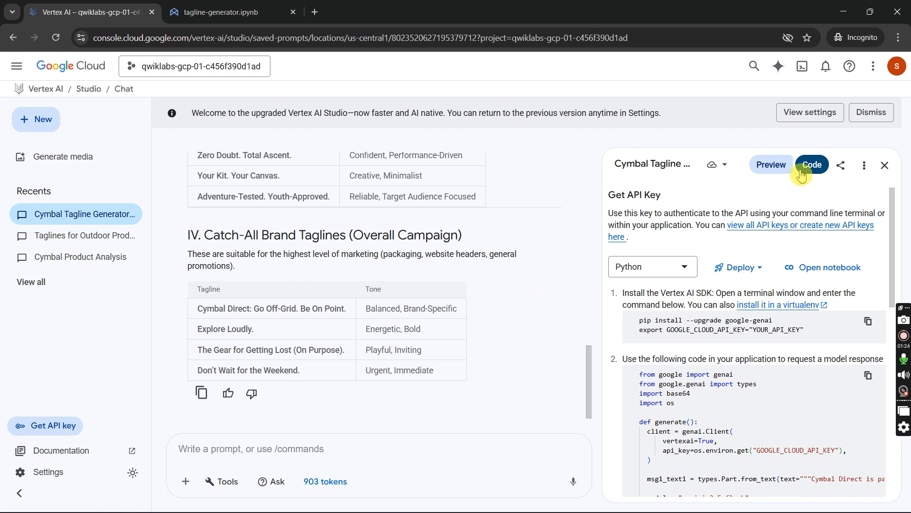
# - Copy the prompt's second Python code block into the tagline-generator.ipynb cell, below the "PASTE YOUR CODE BELOW" comment
pyautogui.click(868, 375)
pyautogui.hotkey('alt', 'Tab')
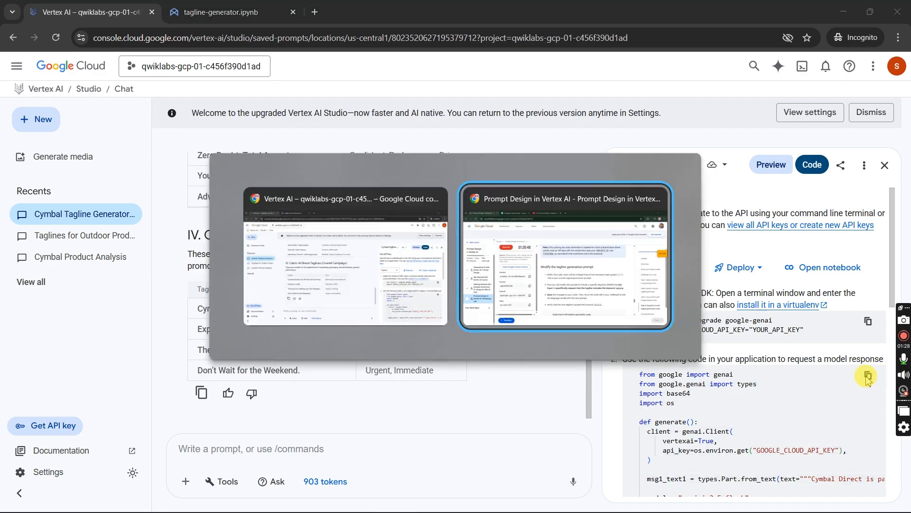
pyautogui.hotkey('alt', 'Tab')
pyautogui.hotkey('ctrl', 'Tab')
pyautogui.scroll(-3, 664, 387)
pyautogui.scroll(-1, 664, 387)
pyautogui.click(374, 372)
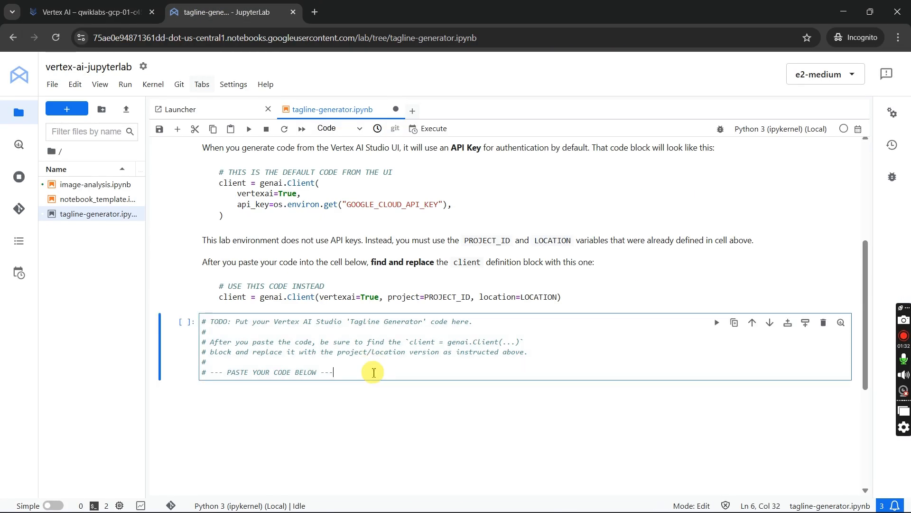
pyautogui.press('Return')
pyautogui.hotkey('ctrl', 'v')
# - Replace the API-key client block in the pasted code with client = genai.Client(vertexai=True, project=PROJECT_ID, location=LOCATION)
pyautogui.scroll(7, 374, 372)
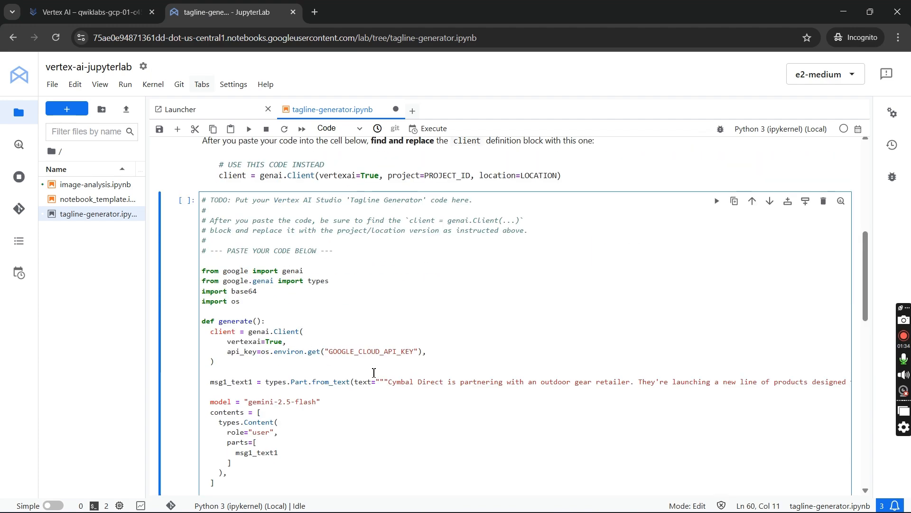
pyautogui.scroll(8, 369, 365)
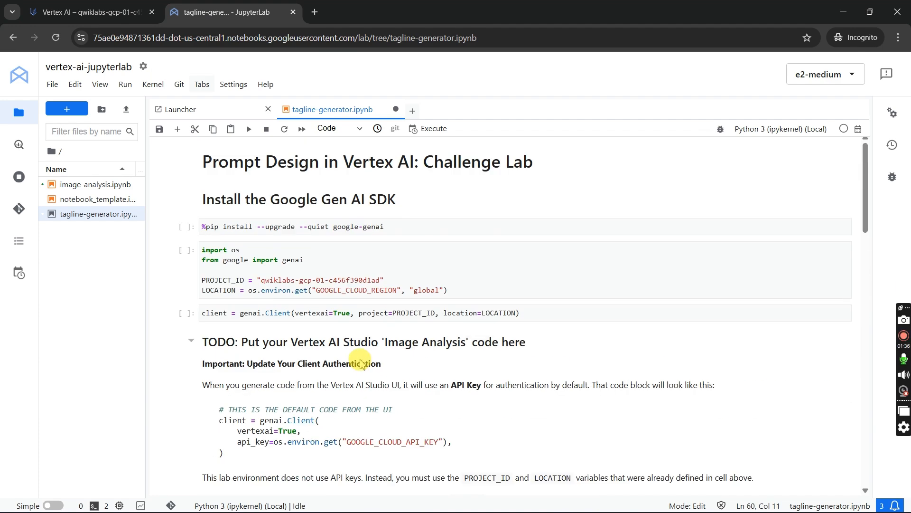
pyautogui.moveTo(521, 312); pyautogui.dragTo(174, 313)
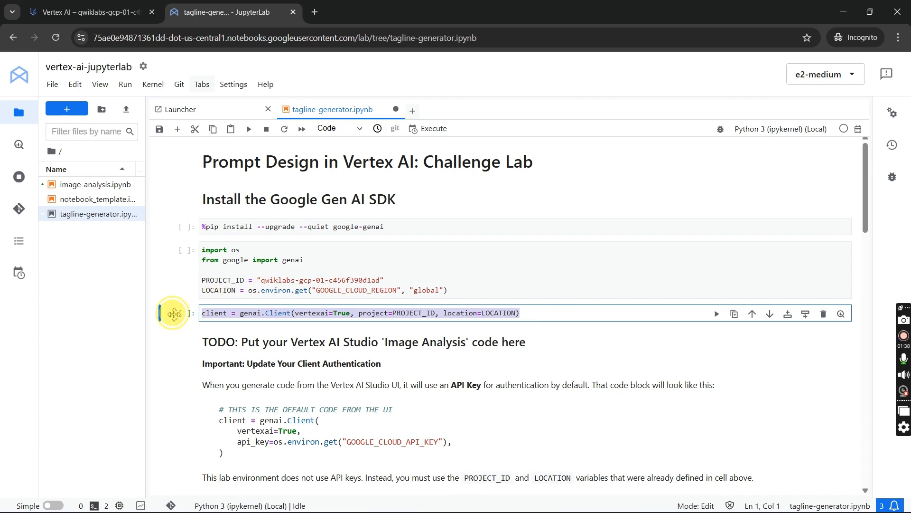
pyautogui.scroll(-7, 176, 314)
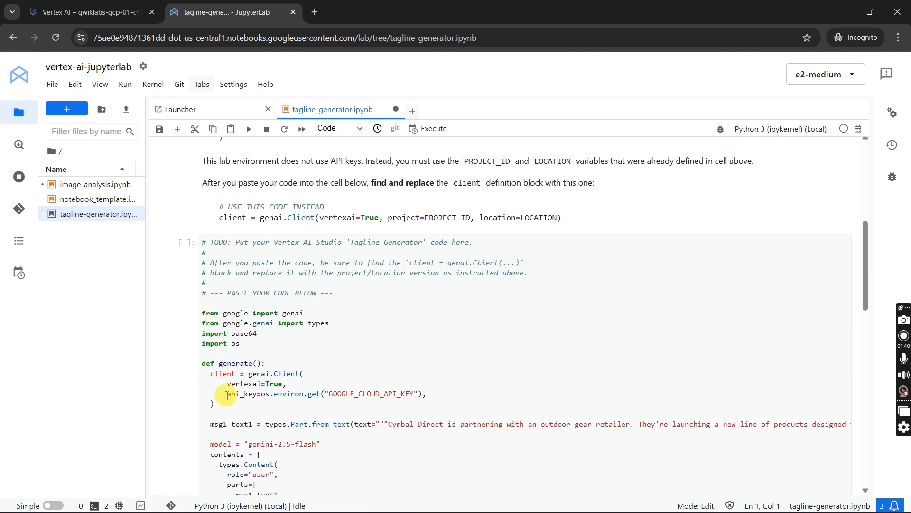
pyautogui.moveTo(215, 404); pyautogui.dragTo(214, 370)
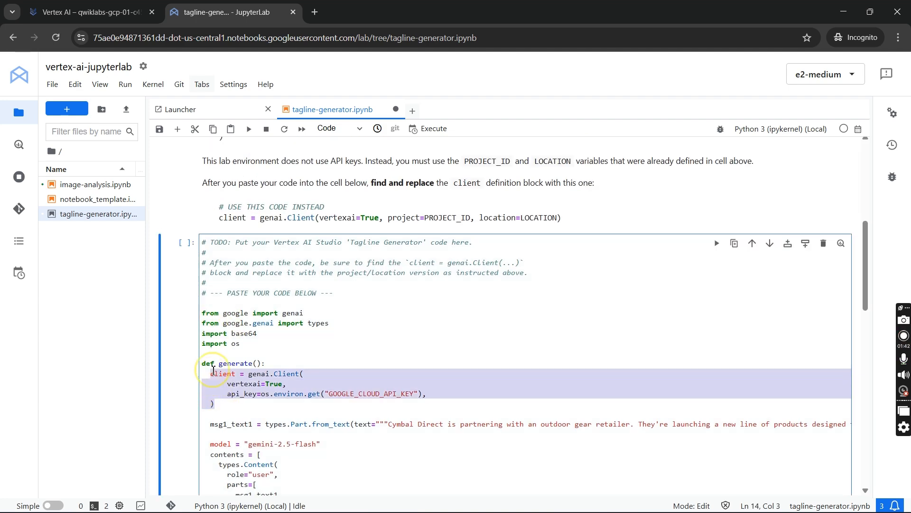
pyautogui.hotkey('ctrl', 'v')
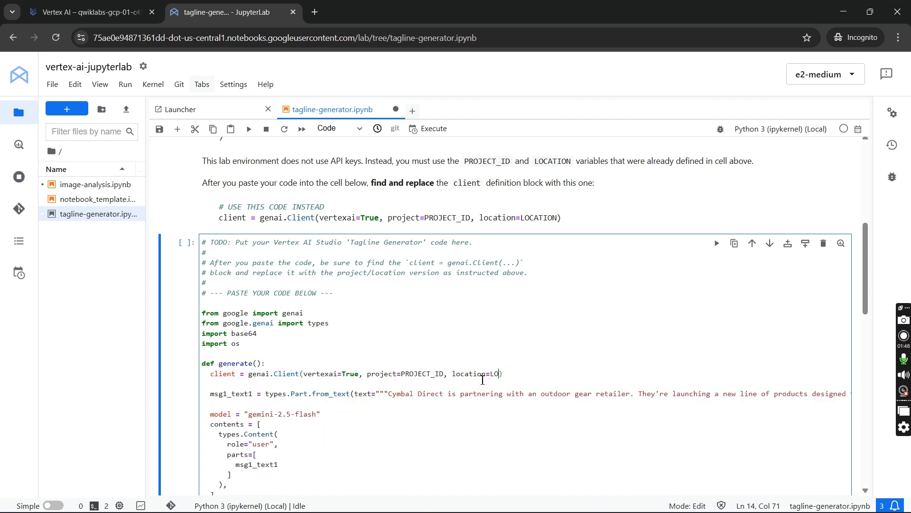
# - Replace the client's variables with empty quotes and set project to the lab's Project ID, "qwiklabs-gcp-01-c456f390d1ad"
pyautogui.press('Down')
pyautogui.press('Down')
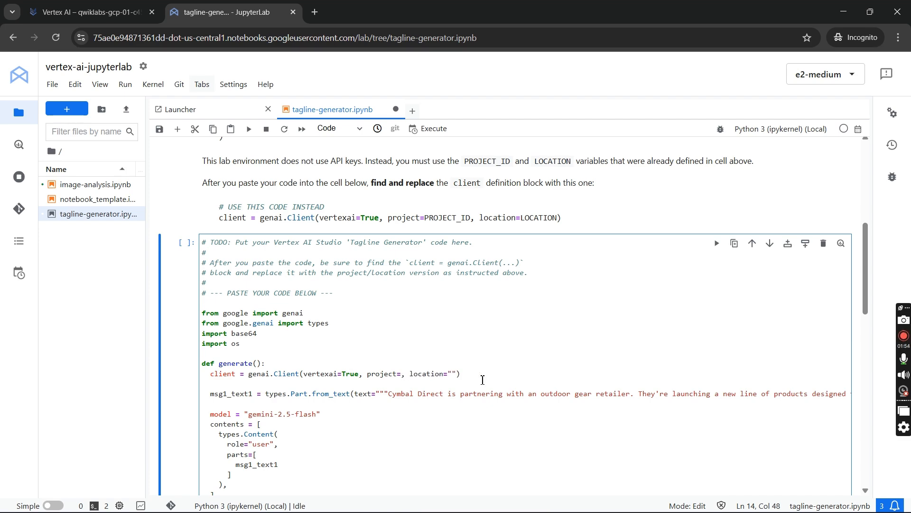
pyautogui.hotkey('alt', 'Tab')
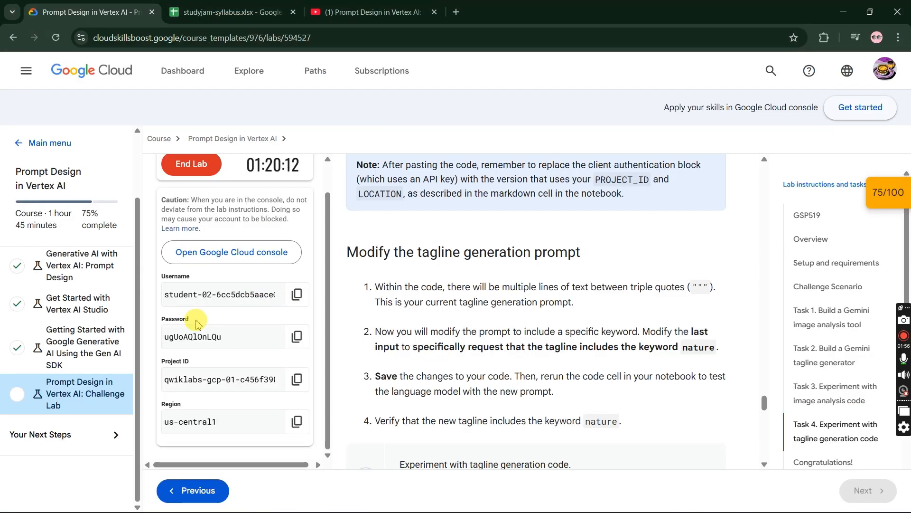
pyautogui.hotkey('alt', 'Tab')
pyautogui.click(411, 377)
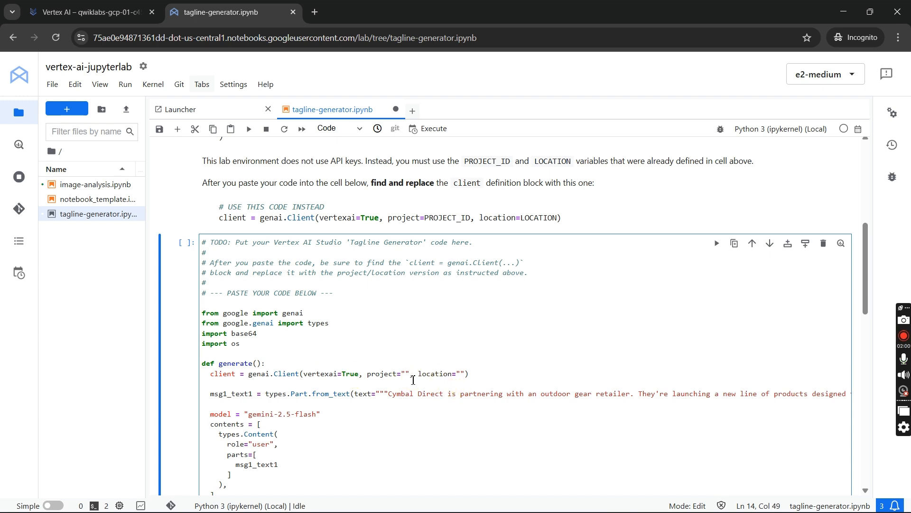
pyautogui.hotkey('ctrl', 'v')
# - Copy the lab's region and set the client's location to "us-central1"
pyautogui.hotkey('alt', 'Tab')
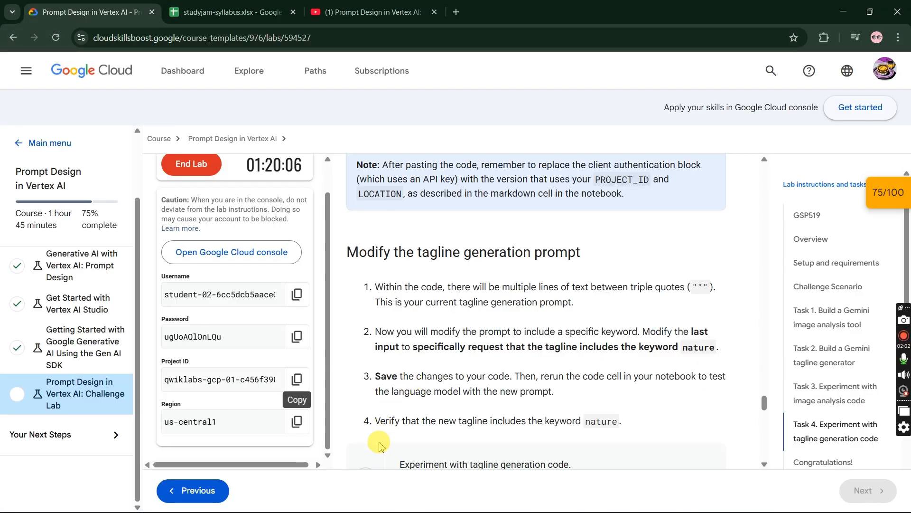
pyautogui.click(306, 427)
pyautogui.hotkey('alt', 'Tab')
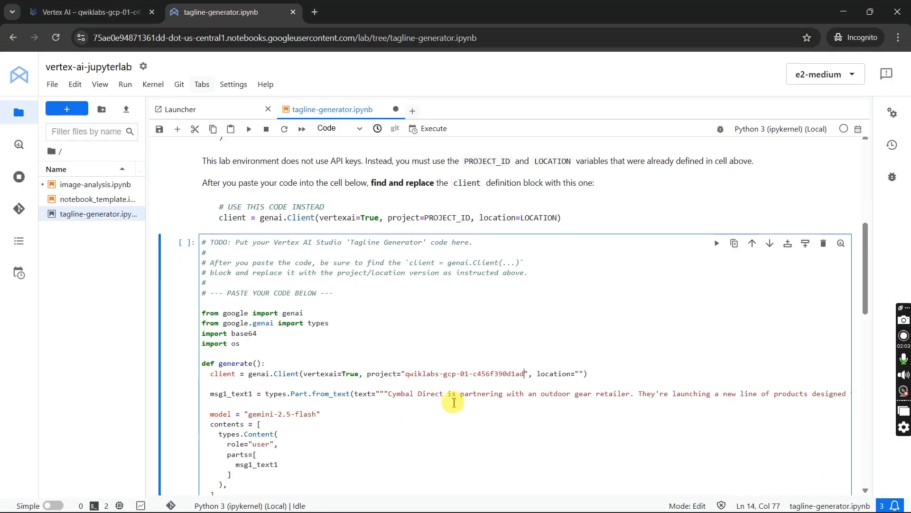
pyautogui.click(580, 375)
pyautogui.hotkey('ctrl', 'v')
# - Check the lab instructions, run all cells of the tagline generator notebook and review the generated taglines
pyautogui.hotkey('alt', 'Tab')
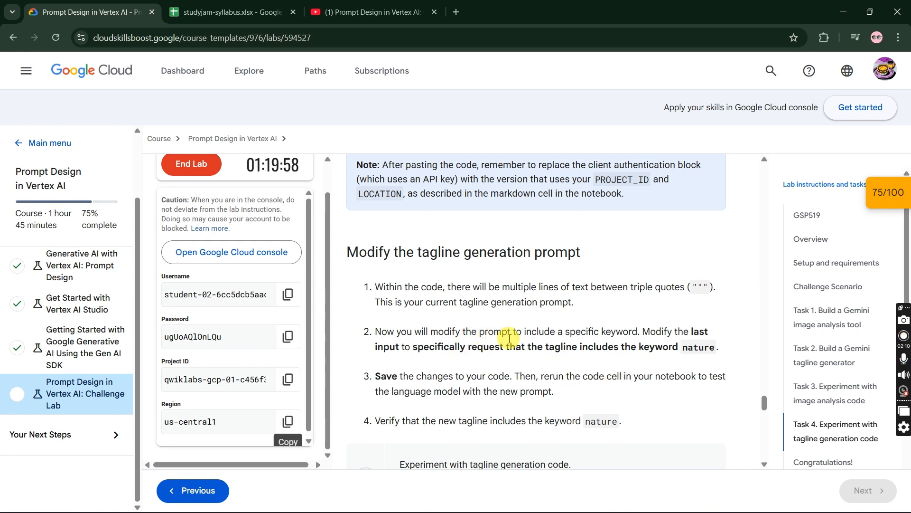
pyautogui.scroll(10, 579, 336)
pyautogui.scroll(-1, 580, 339)
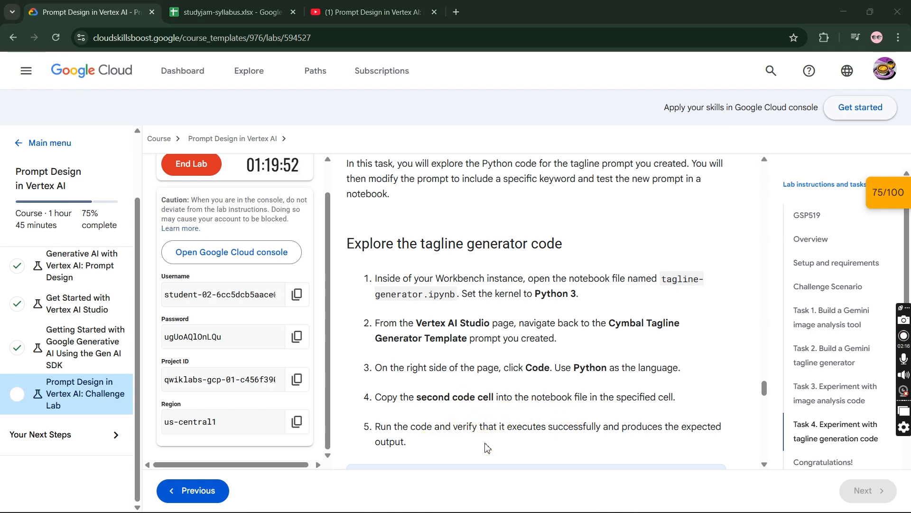
pyautogui.hotkey('alt', 'Tab')
pyautogui.click(128, 85)
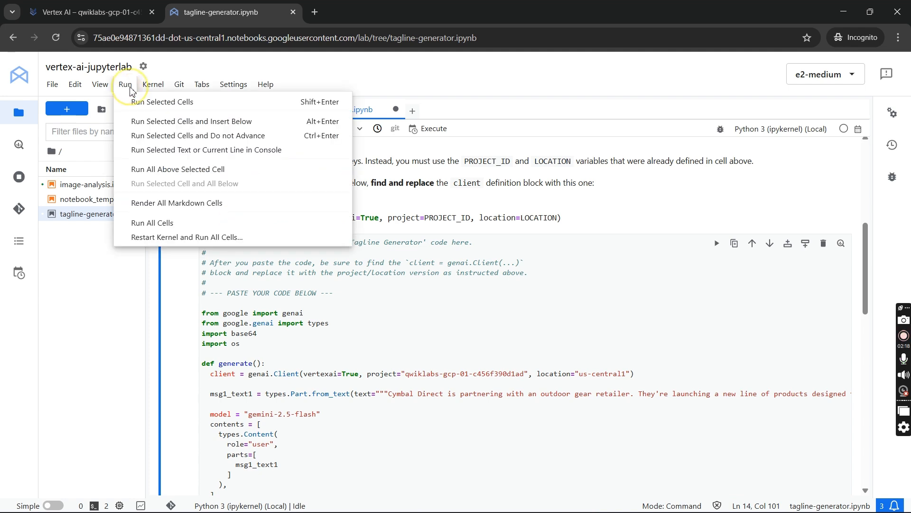
pyautogui.click(137, 223)
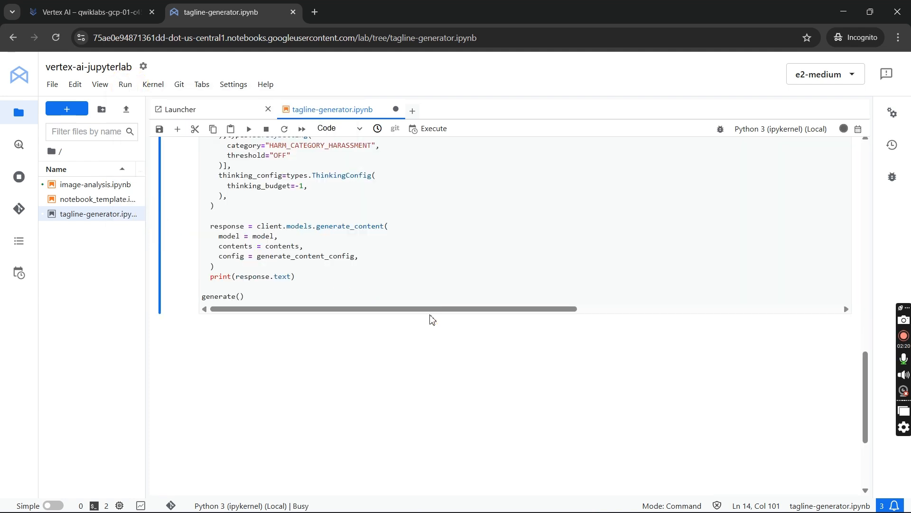
pyautogui.moveTo(842, 132)
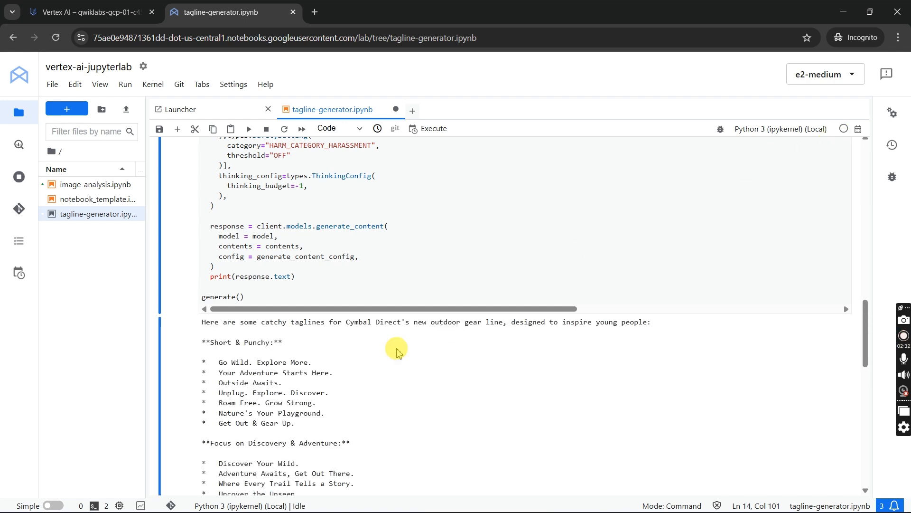
pyautogui.scroll(-3, 397, 351)
pyautogui.scroll(-5, 398, 351)
pyautogui.hotkey('alt', 'Tab')
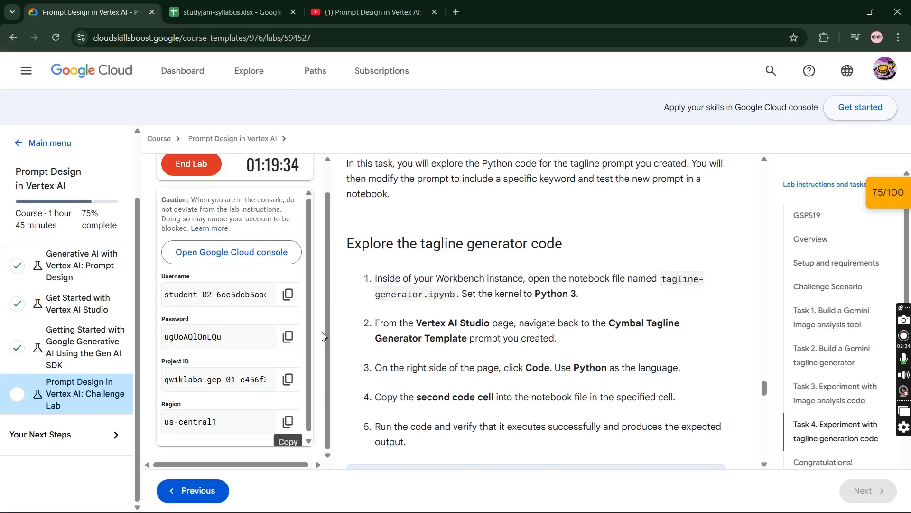
# - Read the lab's instructions on modifying the tagline generation prompt and find the matching prompt code in the tagline-generator notebook
pyautogui.scroll(-4, 496, 368)
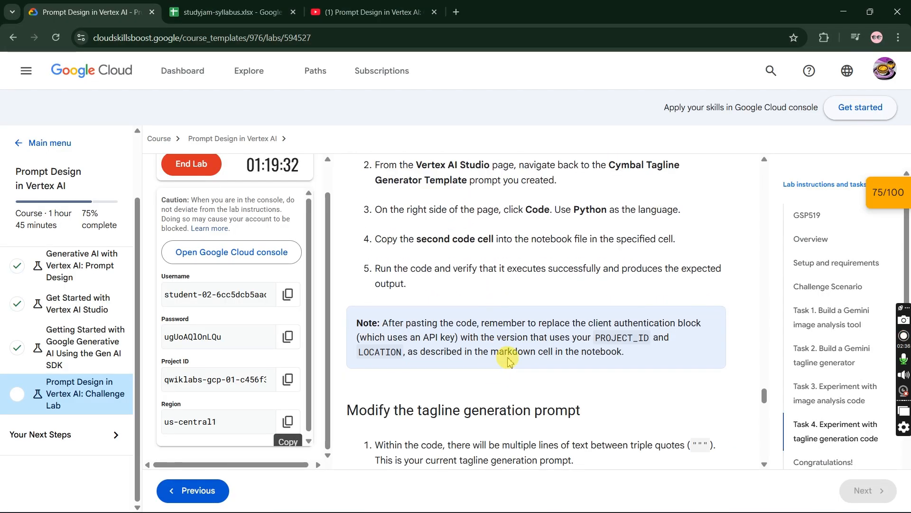
pyautogui.scroll(-3, 509, 361)
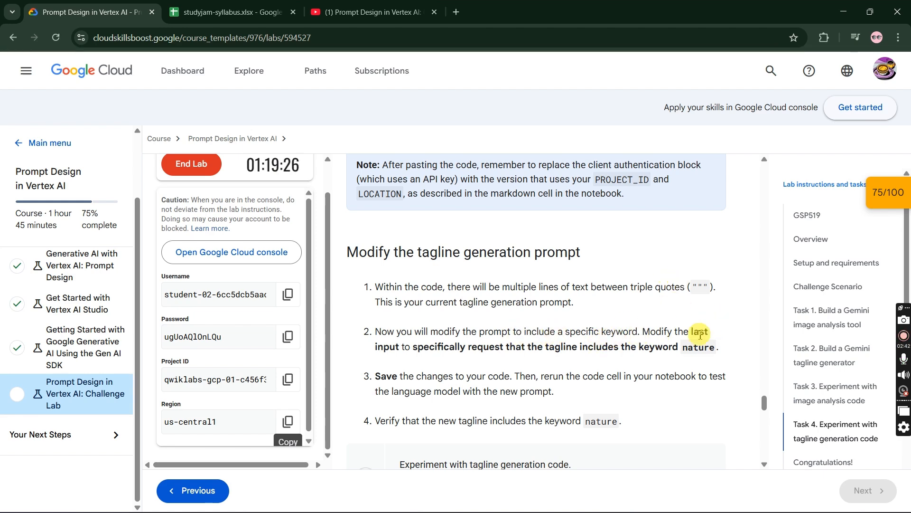
pyautogui.hotkey('alt', 'Tab')
pyautogui.scroll(10, 570, 346)
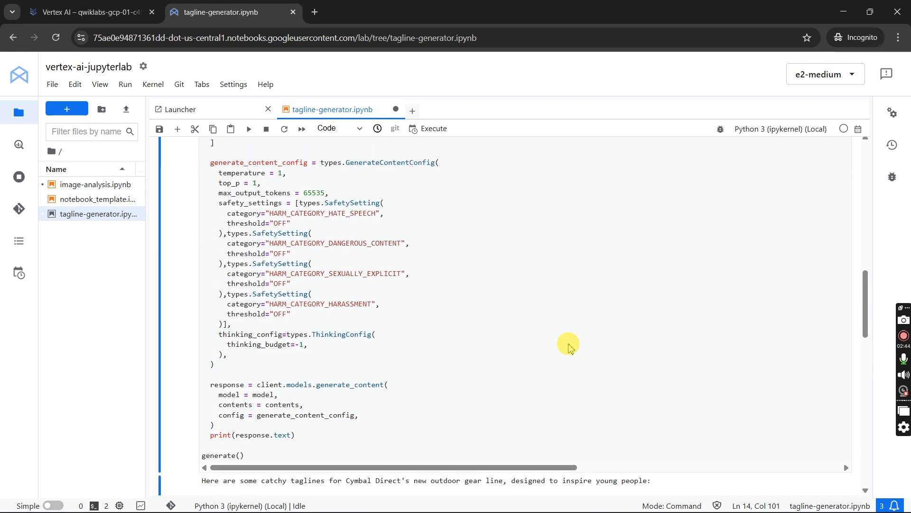
pyautogui.scroll(3, 456, 382)
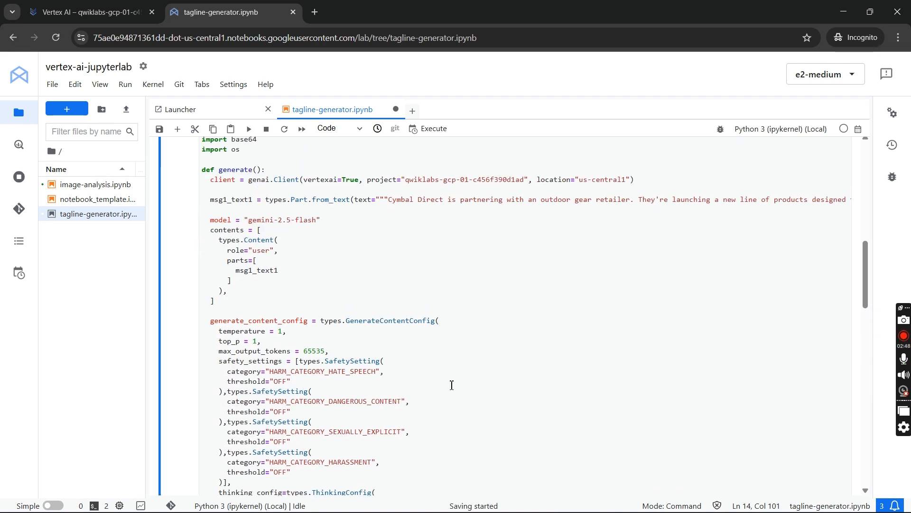
pyautogui.scroll(2, 451, 385)
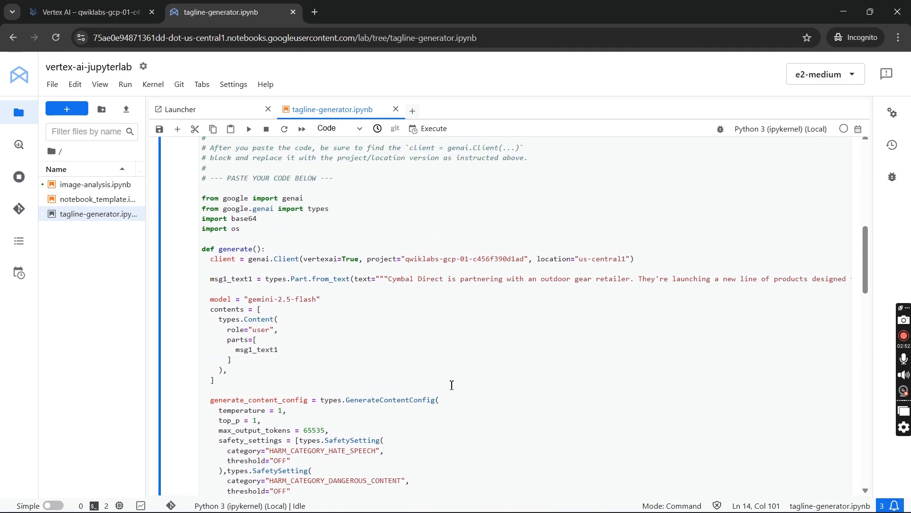
pyautogui.hotkey('alt', 'Tab')
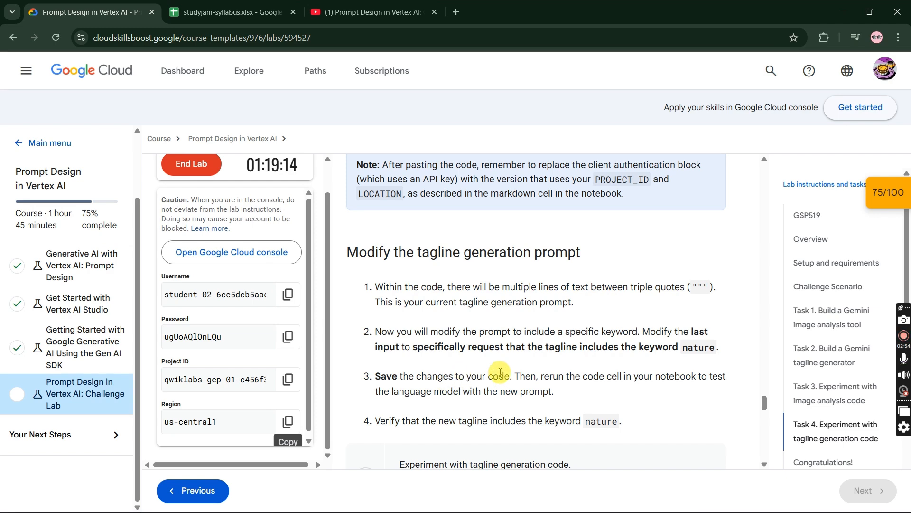
pyautogui.hotkey('alt', 'Tab')
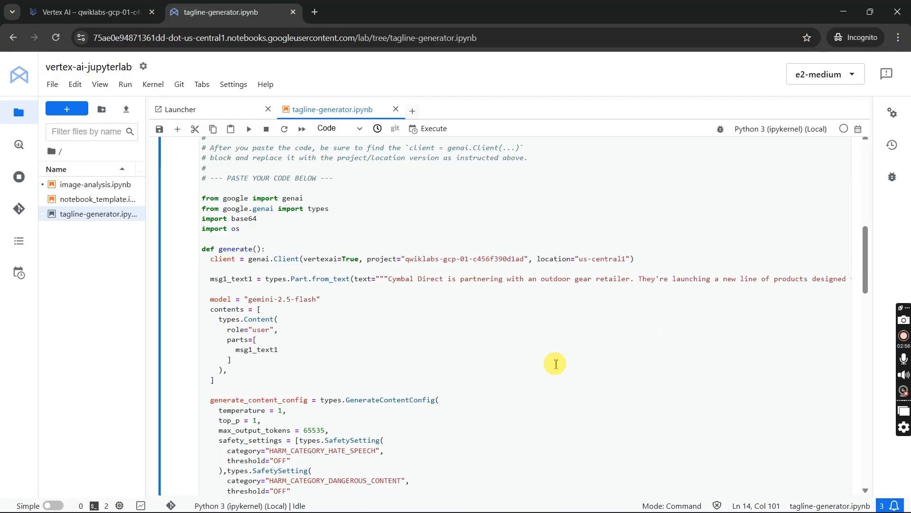
pyautogui.scroll(-2, 545, 379)
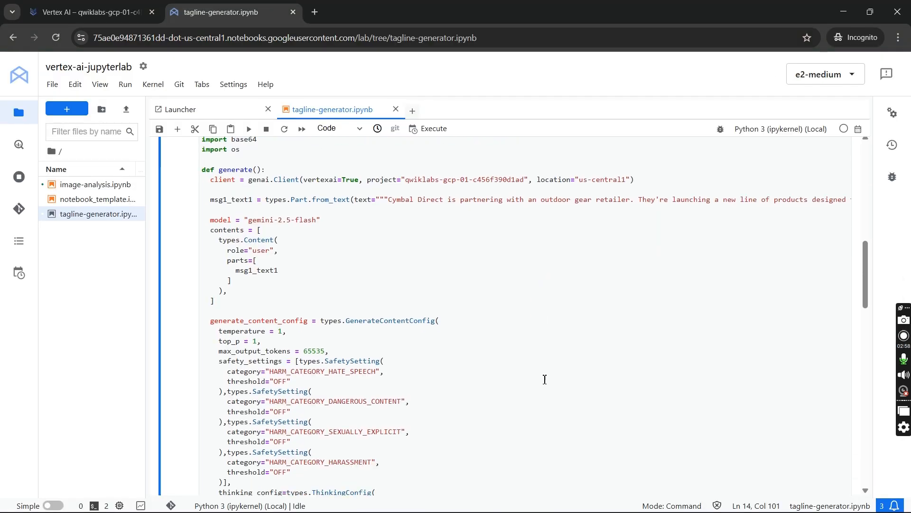
pyautogui.scroll(-4, 545, 379)
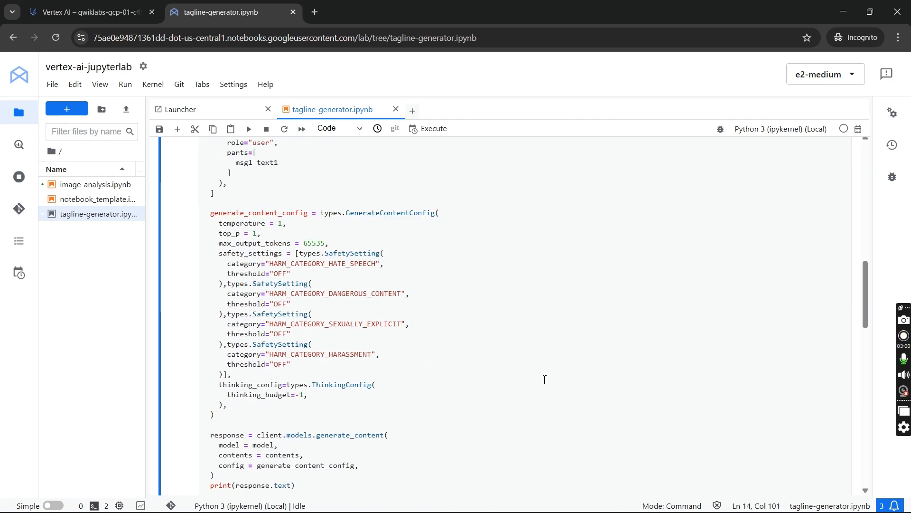
# - Examine the end of the msg1_text1 prompt string and compare it with the lab's instruction about the keyword nature
pyautogui.click(464, 461)
pyautogui.moveTo(475, 468); pyautogui.dragTo(583, 471)
pyautogui.scroll(7, 583, 429)
pyautogui.scroll(-10, 583, 429)
pyautogui.moveTo(580, 386); pyautogui.dragTo(722, 388)
pyautogui.scroll(5, 679, 357)
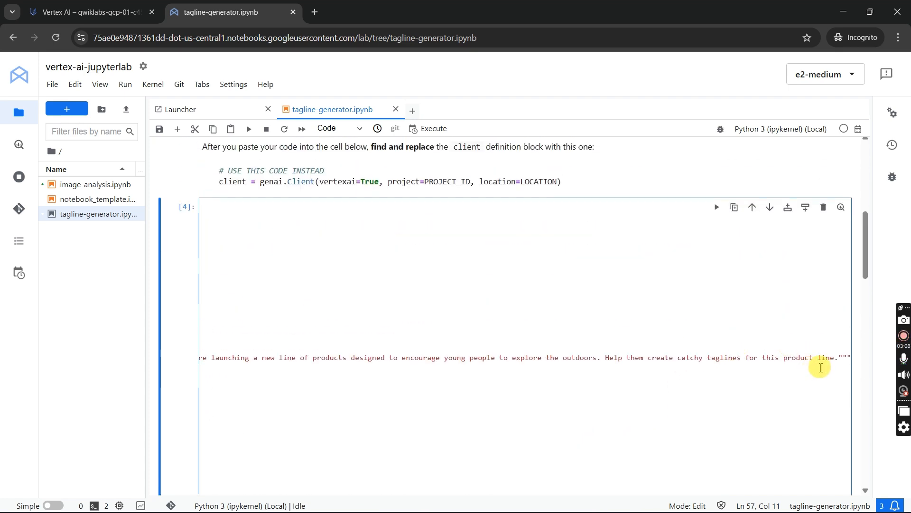
pyautogui.hotkey('alt', 'Tab')
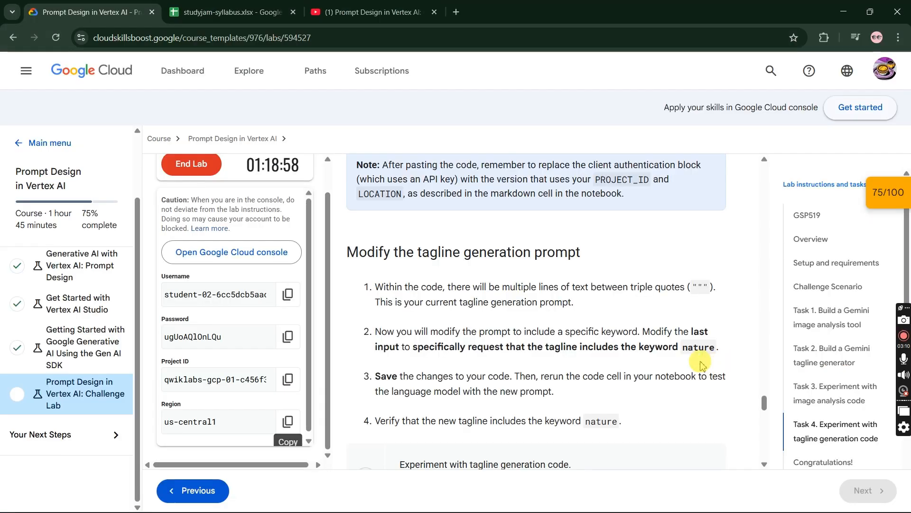
pyautogui.scroll(-2, 483, 345)
pyautogui.scroll(2, 484, 344)
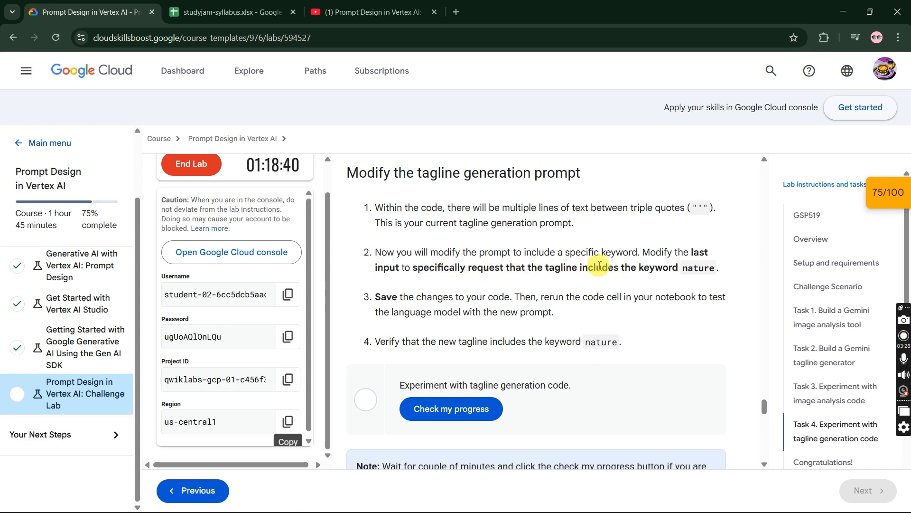
pyautogui.hotkey('alt', 'Tab')
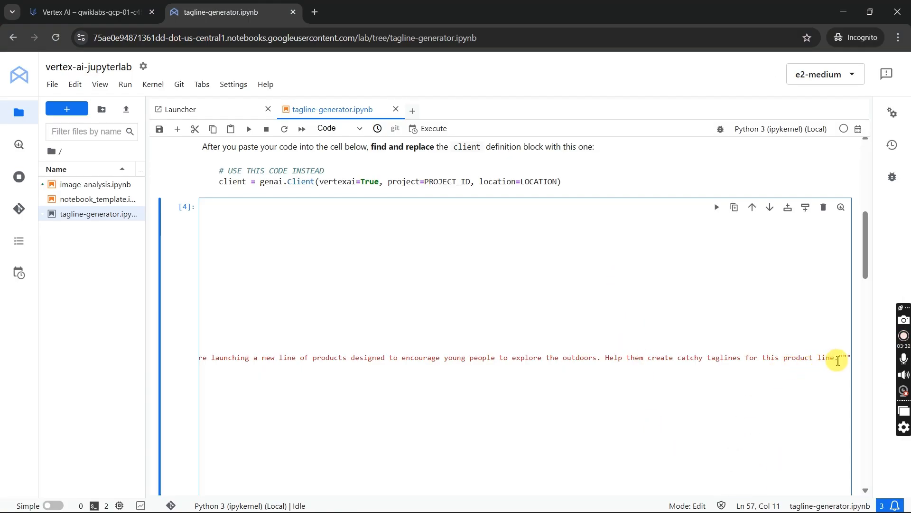
pyautogui.hotkey('alt', 'Tab')
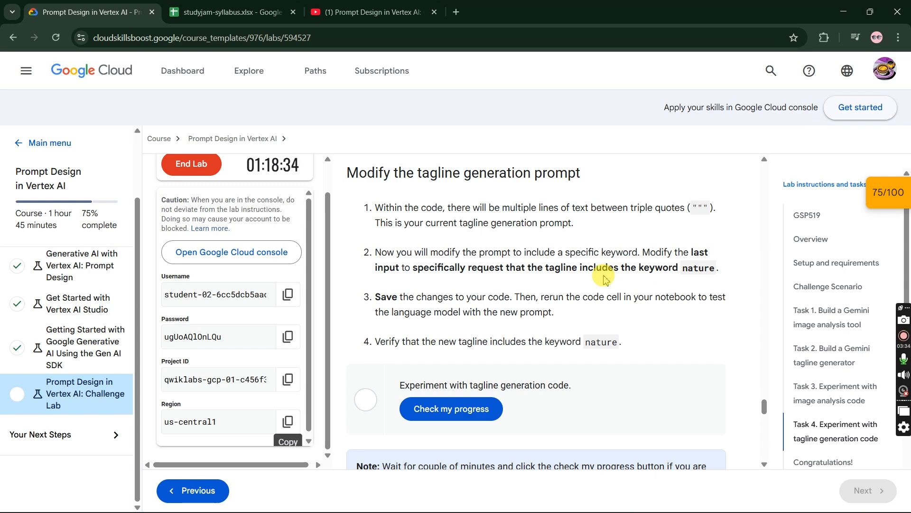
pyautogui.hotkey('alt', 'Tab')
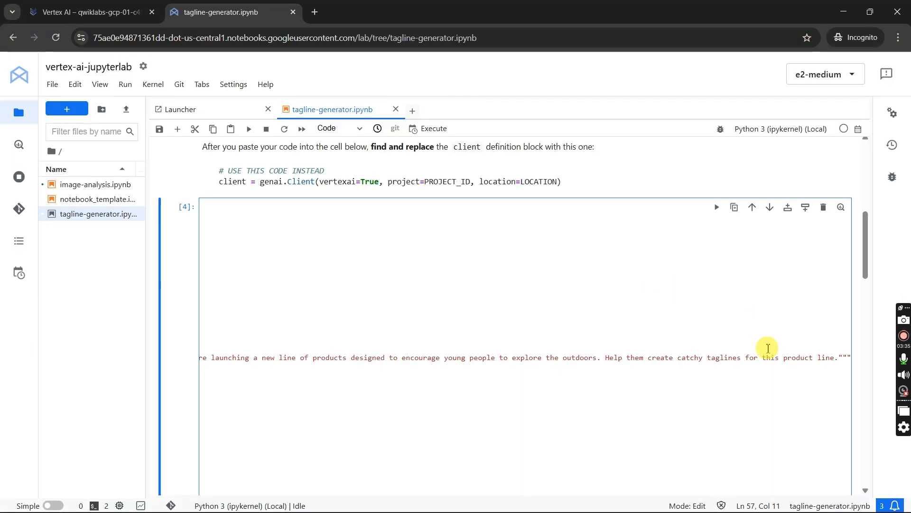
# - Add "includes the keywork nature" after "product line" in the msg1_text1 prompt and recheck the lab's wording
pyautogui.click(836, 359)
pyautogui.write('INCLUDES')
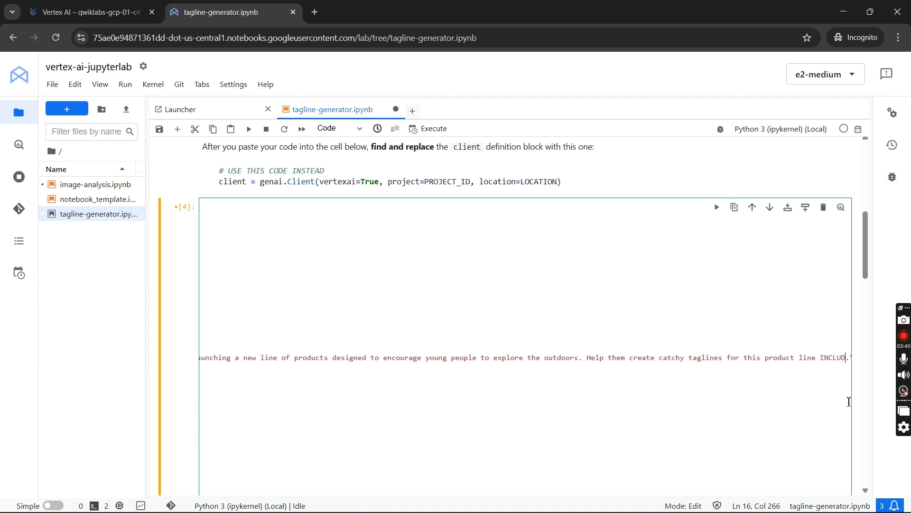
pyautogui.press('BackSpace')
pyautogui.press('BackSpace')
pyautogui.press('BackSpace')
pyautogui.press('BackSpace')
pyautogui.press('BackSpace')
pyautogui.press('BackSpace')
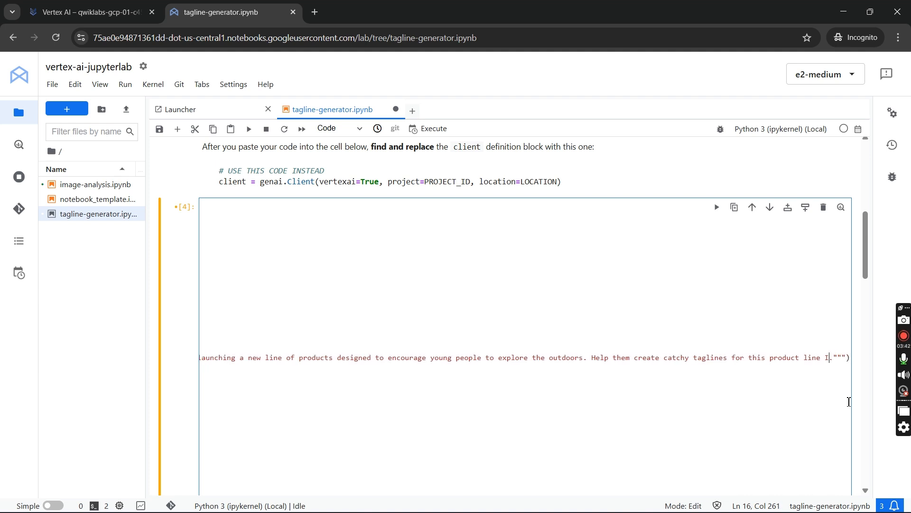
pyautogui.press('BackSpace')
pyautogui.write('includes the k')
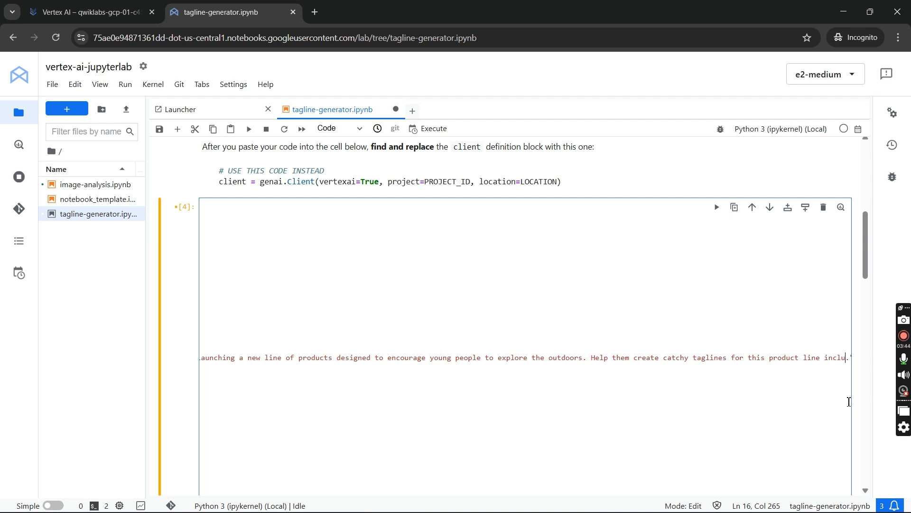
pyautogui.write('eywork ')
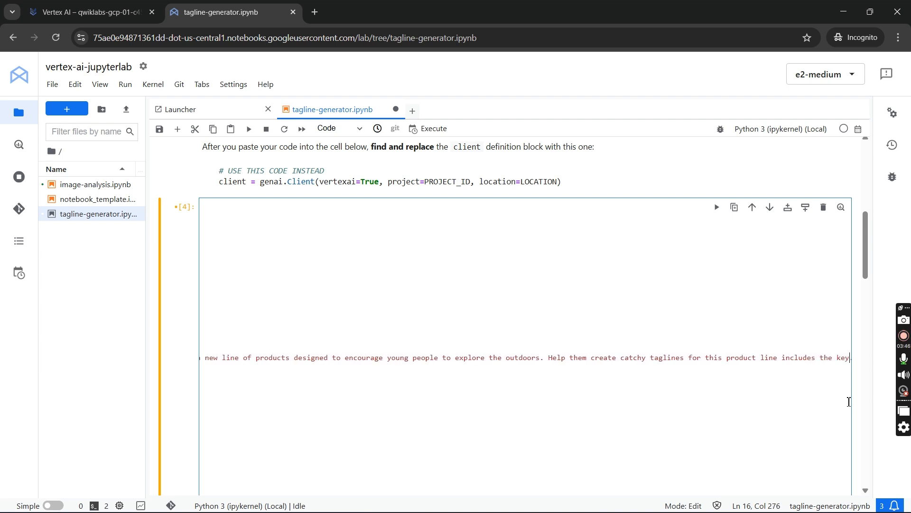
pyautogui.write('nature')
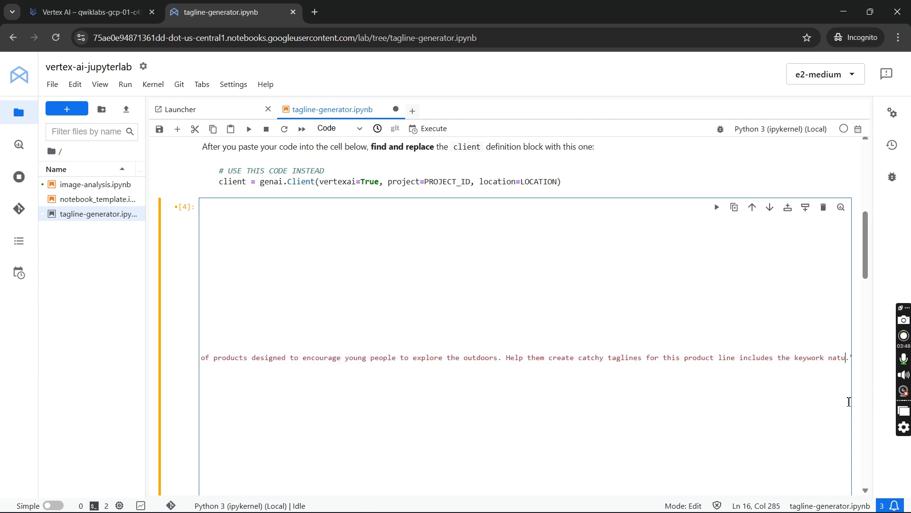
pyautogui.hotkey('alt', 'Tab')
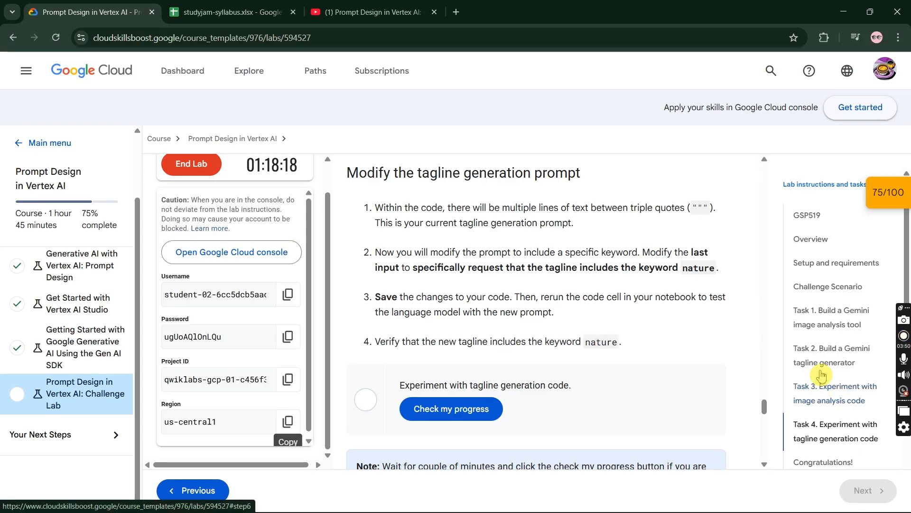
pyautogui.hotkey('alt', 'Tab')
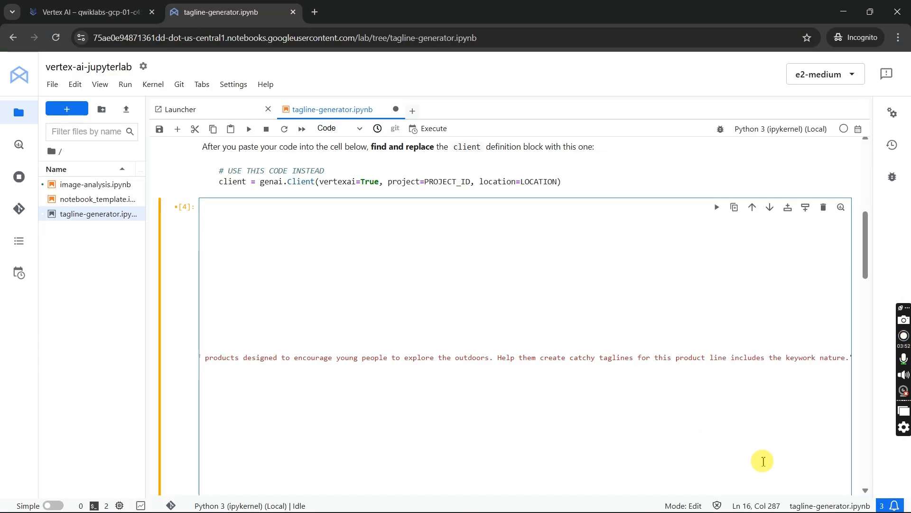
# - Rerun all cells of the tagline generator notebook and check the lab progress for "Experiment with tagline generation code"
pyautogui.scroll(-10, 757, 450)
pyautogui.scroll(3, 697, 299)
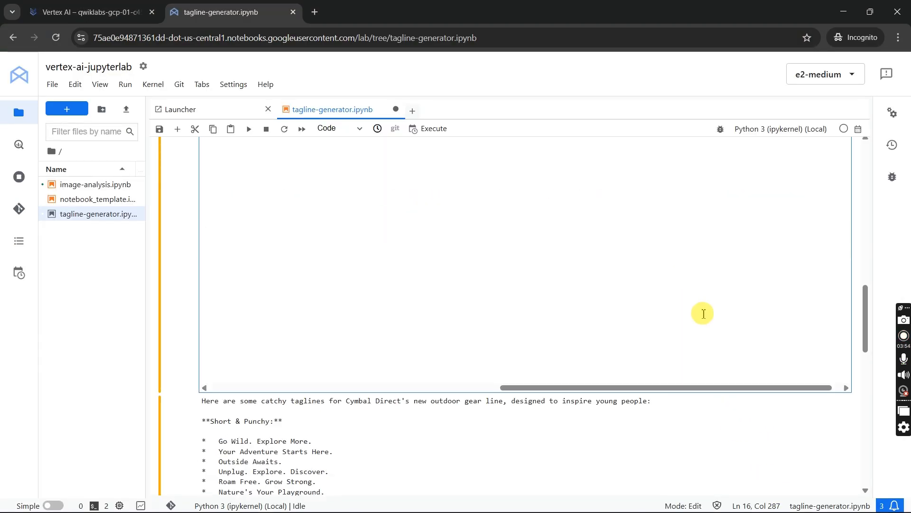
pyautogui.scroll(6, 244, 305)
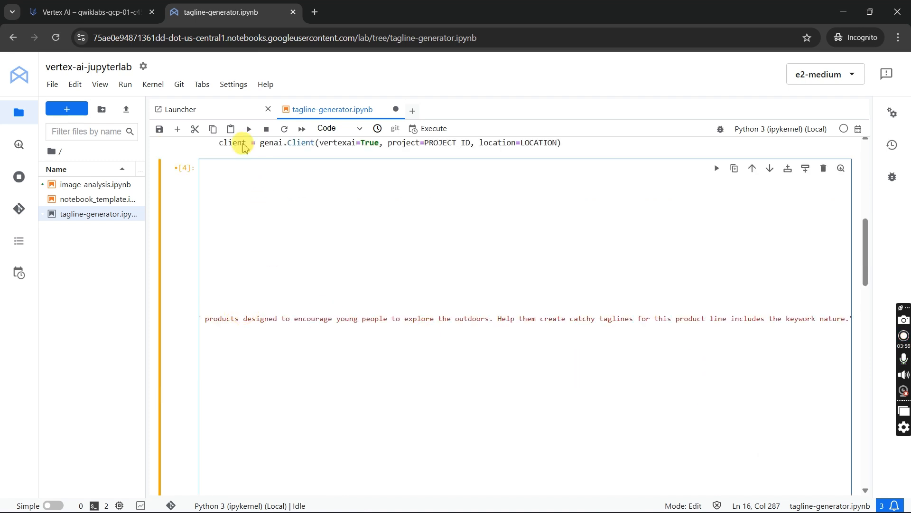
pyautogui.click(124, 85)
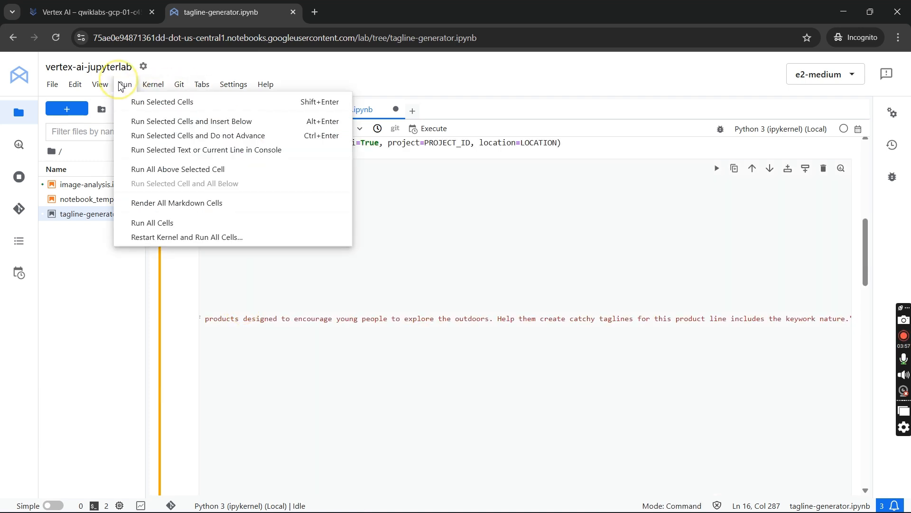
pyautogui.click(188, 222)
pyautogui.moveTo(521, 310); pyautogui.dragTo(212, 308)
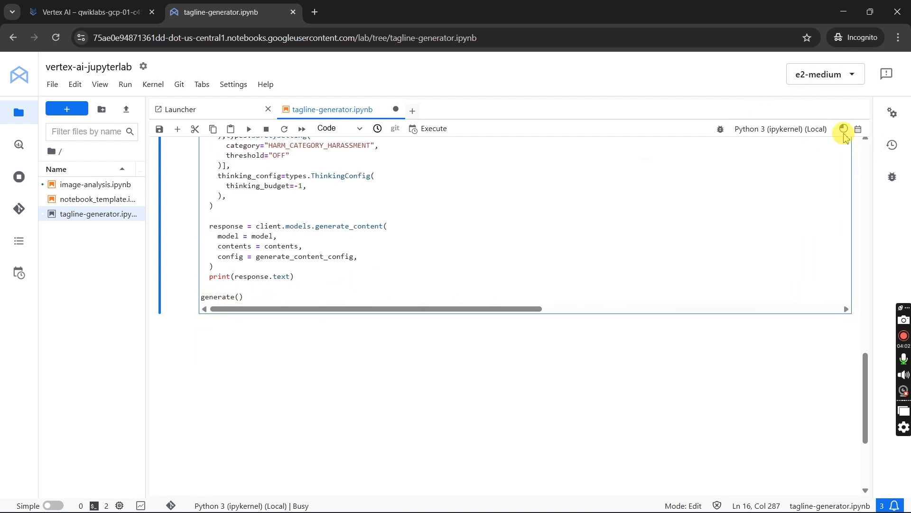
pyautogui.moveTo(844, 130)
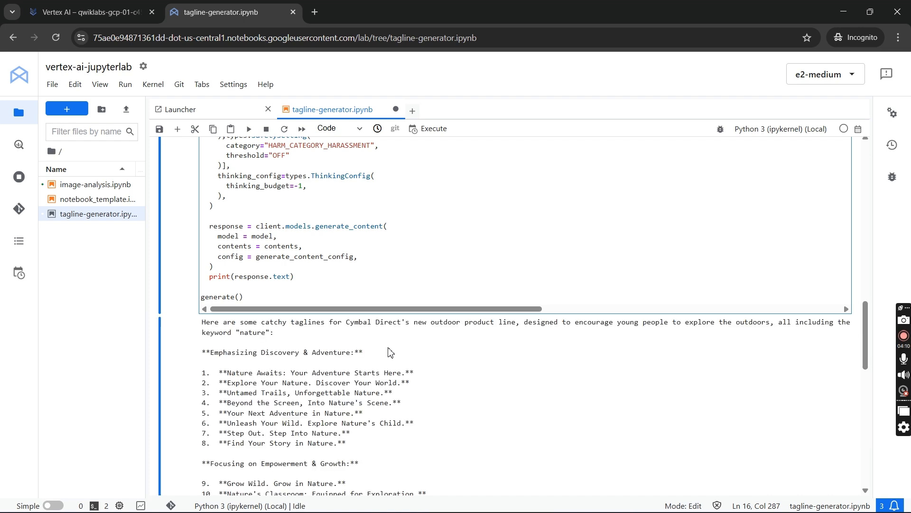
pyautogui.scroll(-12, 390, 351)
pyautogui.hotkey('alt', 'Tab')
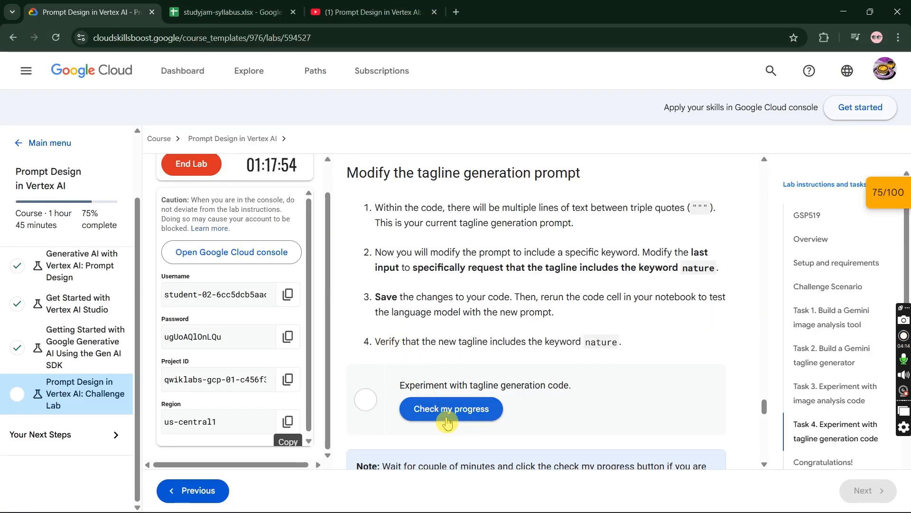
pyautogui.click(448, 421)
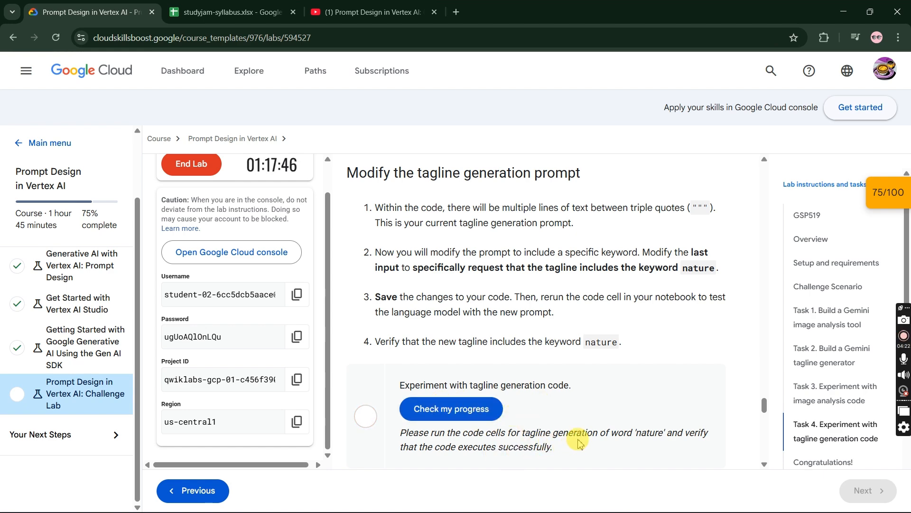
# - Examine the msg1_text1 prompt in the tagline-generator notebook, following the string through to its request for the keyword nature
pyautogui.hotkey('alt', 'Tab')
pyautogui.scroll(10, 545, 401)
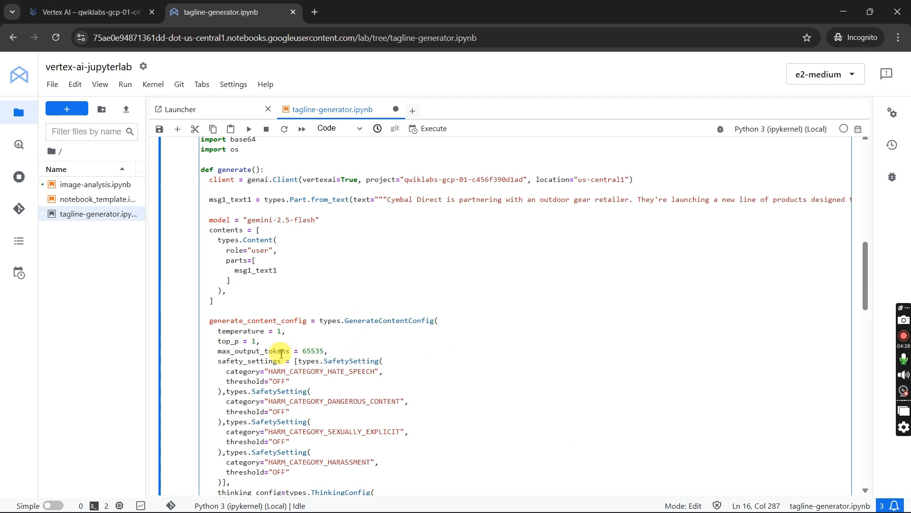
pyautogui.scroll(3, 277, 345)
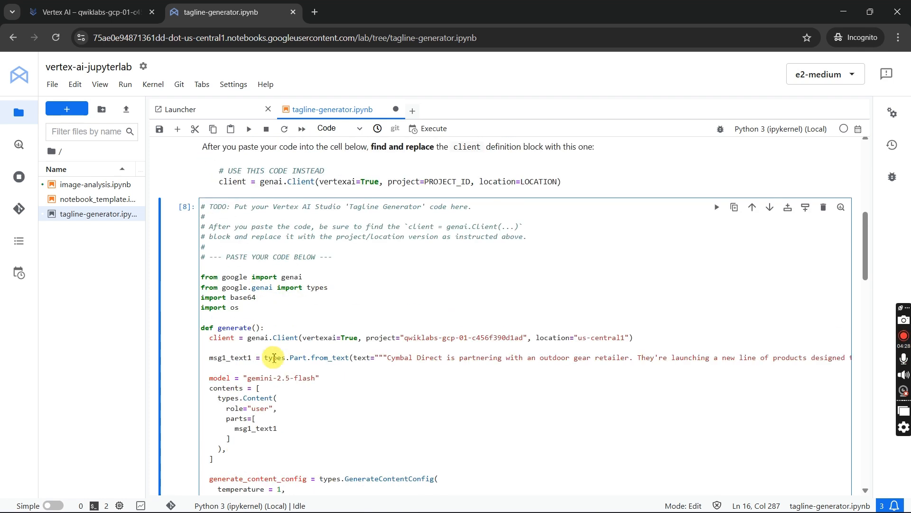
pyautogui.click(389, 359)
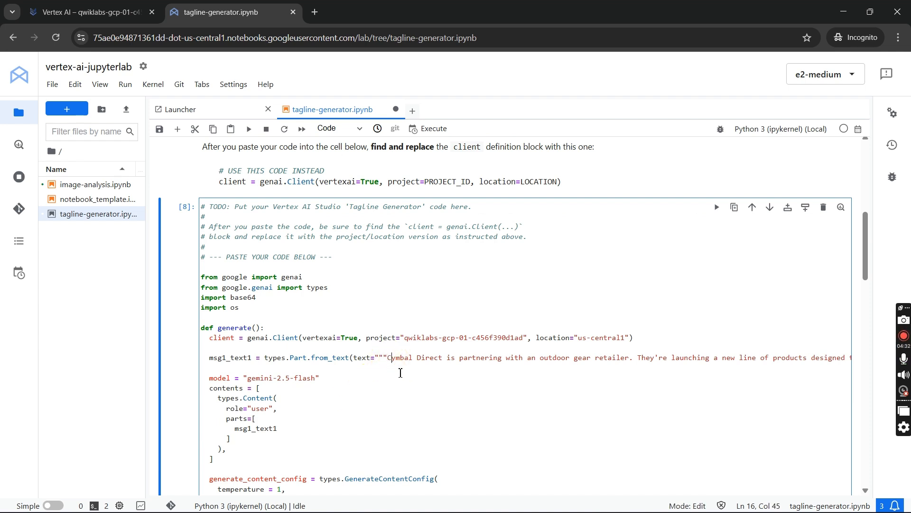
pyautogui.press('Right')
pyautogui.press('Right')
pyautogui.press('Right')
pyautogui.press('Right')
pyautogui.press('Right')
pyautogui.press('Right')
pyautogui.press('Right')
pyautogui.press('Right')
pyautogui.press('Right')
pyautogui.press('Right')
pyautogui.press('Right')
pyautogui.press('Right')
pyautogui.press('Right')
pyautogui.press('Right')
pyautogui.press('Right')
pyautogui.press('Right')
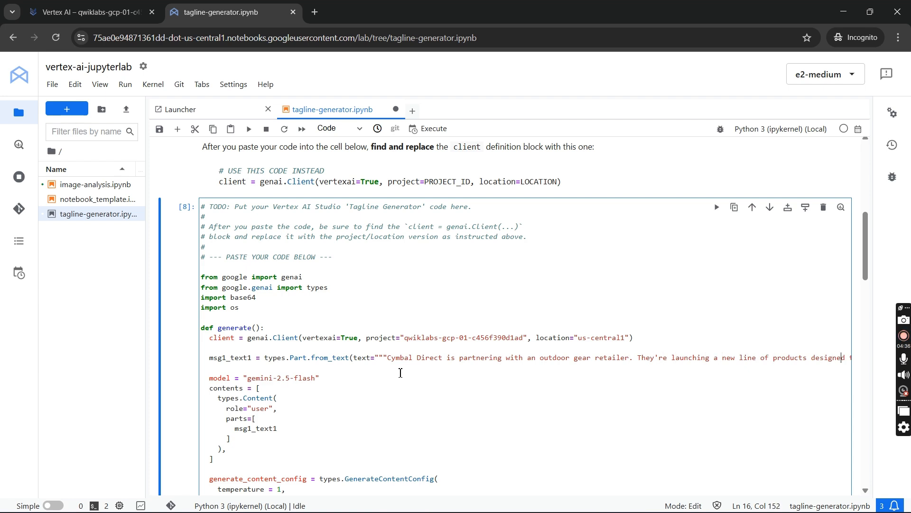
pyautogui.press('Right')
pyautogui.press('Right')
pyautogui.press('Right')
pyautogui.press('Right')
pyautogui.press('Right')
pyautogui.press('Right')
pyautogui.press('Right')
pyautogui.press('Right')
pyautogui.press('Right')
pyautogui.press('Right')
pyautogui.press('Right')
pyautogui.press('Right')
pyautogui.press('Right')
pyautogui.press('Right')
pyautogui.press('Right')
pyautogui.press('Right')
pyautogui.press('Right')
pyautogui.press('Right')
pyautogui.press('Right')
pyautogui.press('Right')
pyautogui.press('Right')
pyautogui.press('Right')
pyautogui.press('Right')
pyautogui.press('Right')
pyautogui.press('Right')
pyautogui.press('Right')
pyautogui.press('Right')
pyautogui.press('Right')
pyautogui.press('Right')
pyautogui.press('Right')
pyautogui.press('Right')
pyautogui.press('Right')
pyautogui.press('Right')
pyautogui.press('Right')
pyautogui.press('Right')
pyautogui.press('Right')
pyautogui.press('Right')
pyautogui.press('Right')
pyautogui.press('Right')
pyautogui.press('Right')
pyautogui.press('Right')
pyautogui.press('Right')
pyautogui.press('Right')
pyautogui.press('Right')
pyautogui.press('Right')
pyautogui.press('Right')
pyautogui.press('Right')
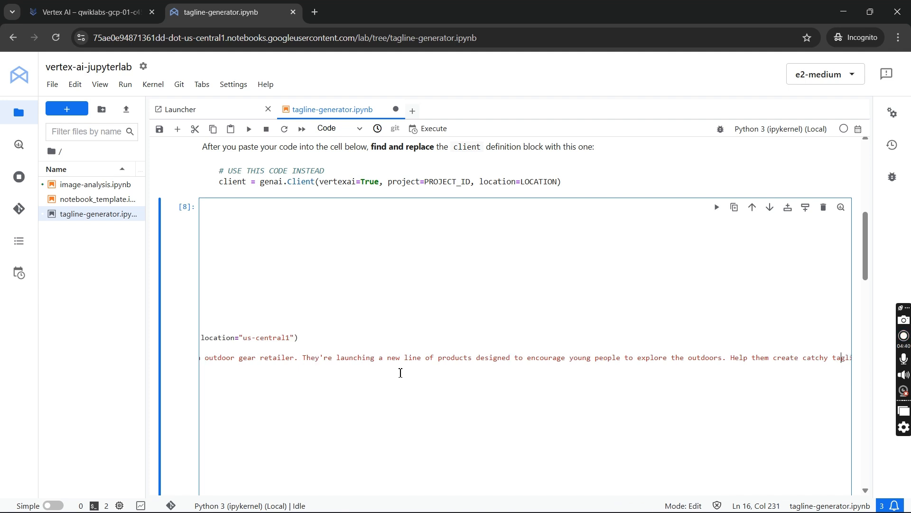
pyautogui.press('Right')
pyautogui.press('Right')
pyautogui.press('Right')
pyautogui.press('Right')
pyautogui.press('Right')
pyautogui.press('Right')
pyautogui.press('Right')
pyautogui.press('Right')
pyautogui.press('Right')
pyautogui.press('Right')
pyautogui.press('Right')
pyautogui.press('Right')
pyautogui.press('Right')
pyautogui.press('Right')
pyautogui.press('Right')
pyautogui.press('Right')
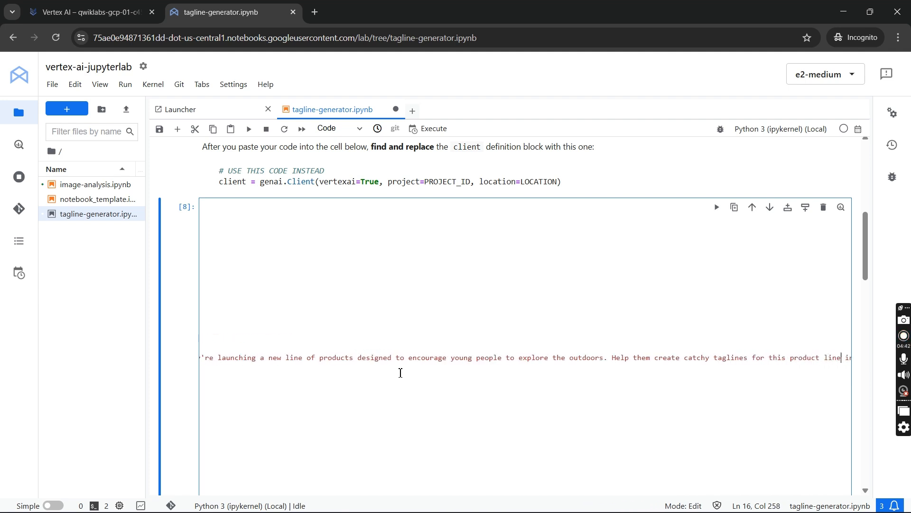
pyautogui.press('Right')
pyautogui.press('Right')
pyautogui.press('Right')
pyautogui.press('Right')
pyautogui.press('Right')
pyautogui.press('Right')
pyautogui.press('Right')
pyautogui.press('Right')
pyautogui.press('Right')
pyautogui.press('Right')
pyautogui.press('Right')
pyautogui.press('Right')
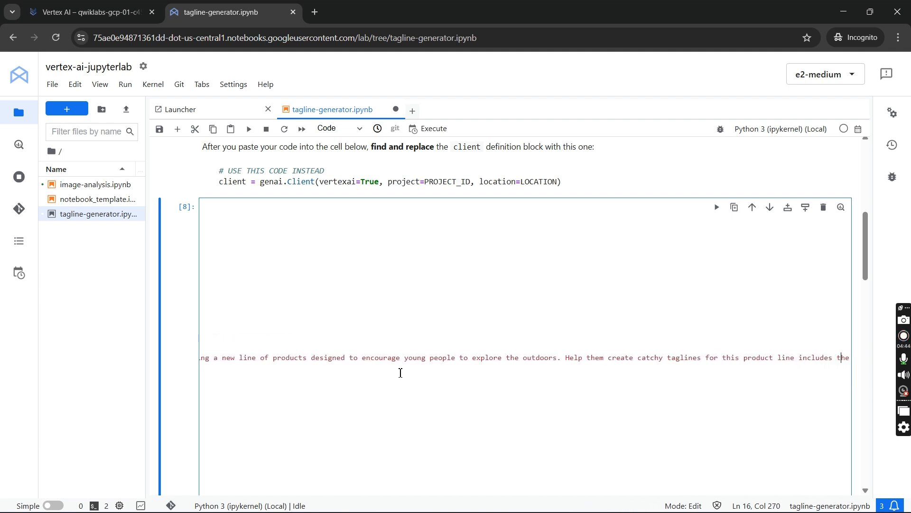
pyautogui.press('Right')
pyautogui.press('Right')
pyautogui.press('Right')
pyautogui.press('Right')
pyautogui.press('Right')
pyautogui.press('Right')
pyautogui.press('Right')
pyautogui.press('Right')
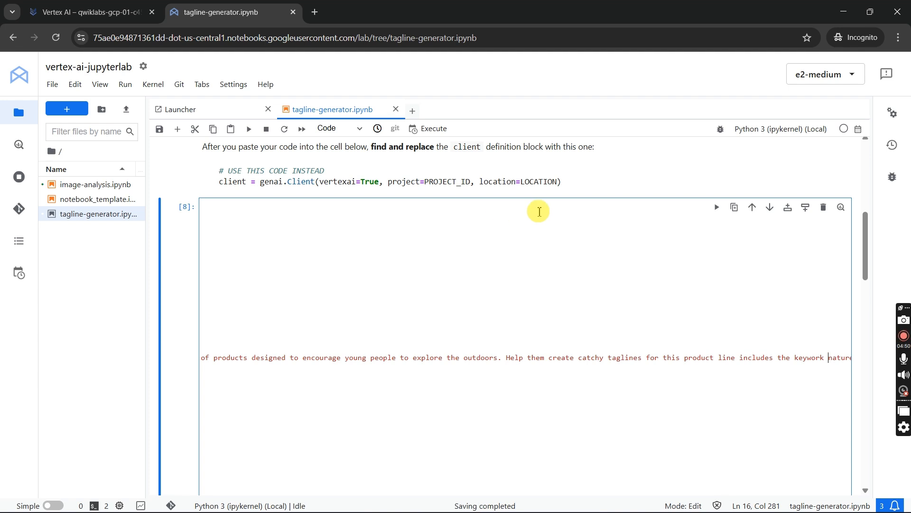
pyautogui.scroll(3, 480, 209)
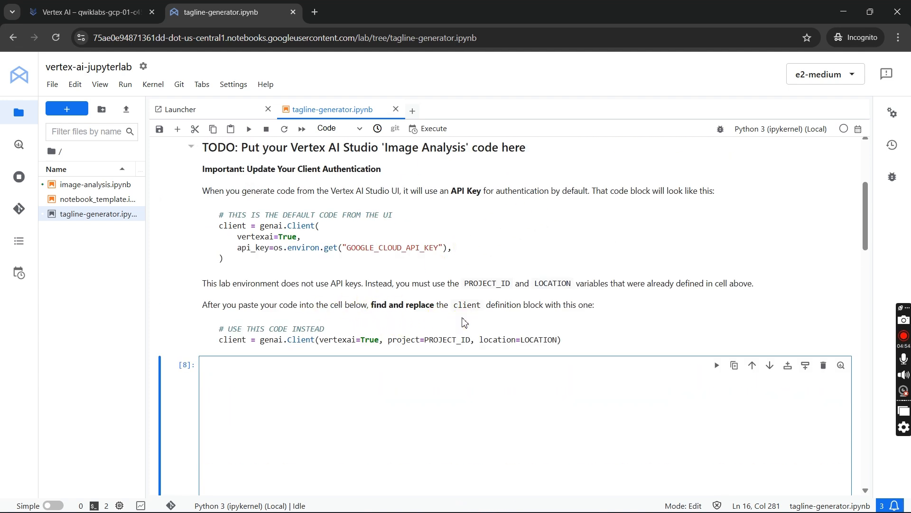
pyautogui.scroll(2, 465, 322)
pyautogui.scroll(-5, 609, 319)
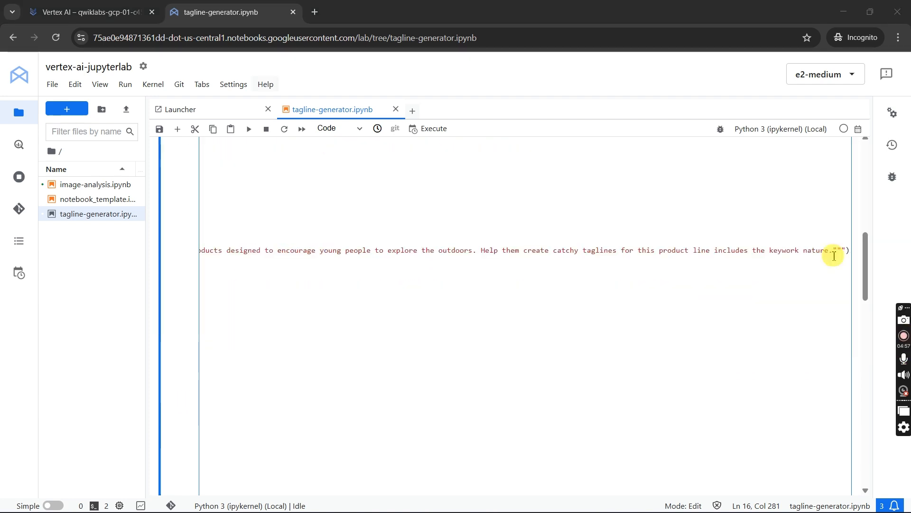
# - Append "Each tagline must include the work nature" to the end of the msg1_text1 prompt, comparing it with the lab's wording
pyautogui.click(839, 248)
pyautogui.click(835, 250)
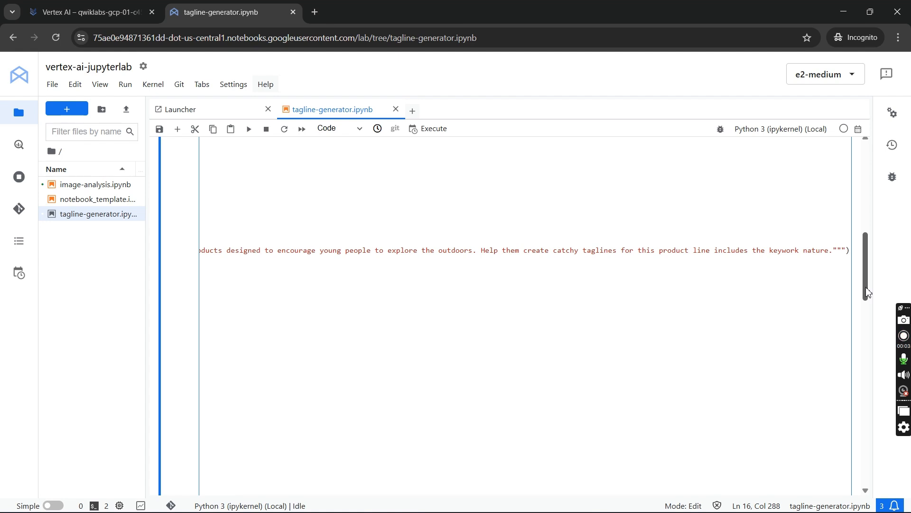
pyautogui.write('Each ty')
pyautogui.write('gline mu')
pyautogui.write('sy')
pyautogui.hotkey('alt', 'Tab')
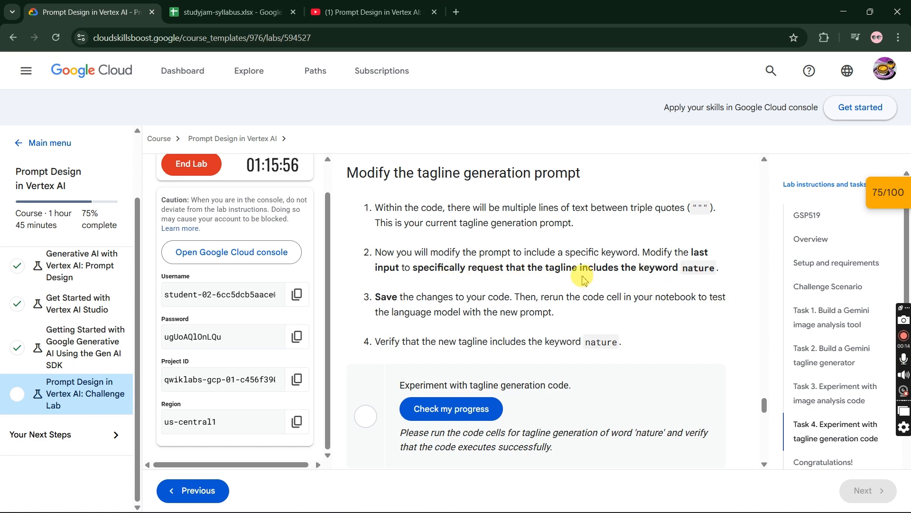
pyautogui.hotkey('alt', 'Tab')
pyautogui.write('u')
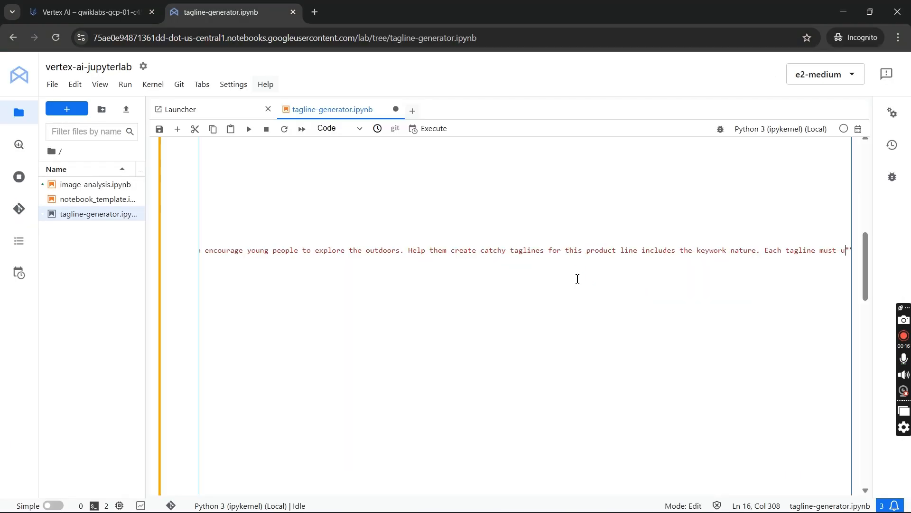
pyautogui.press('BackSpace')
pyautogui.press('BackSpace')
pyautogui.write('include the work nature')
pyautogui.hotkey('alt', 'Tab')
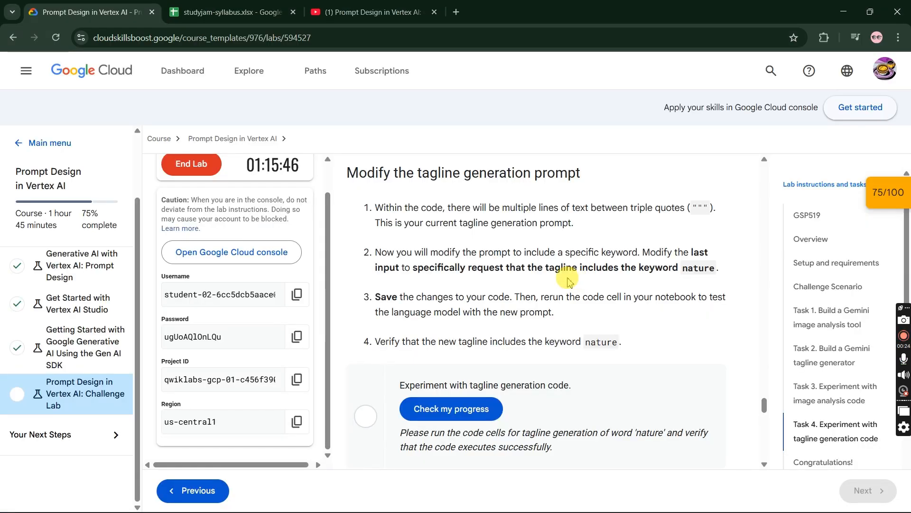
pyautogui.hotkey('alt', 'Tab')
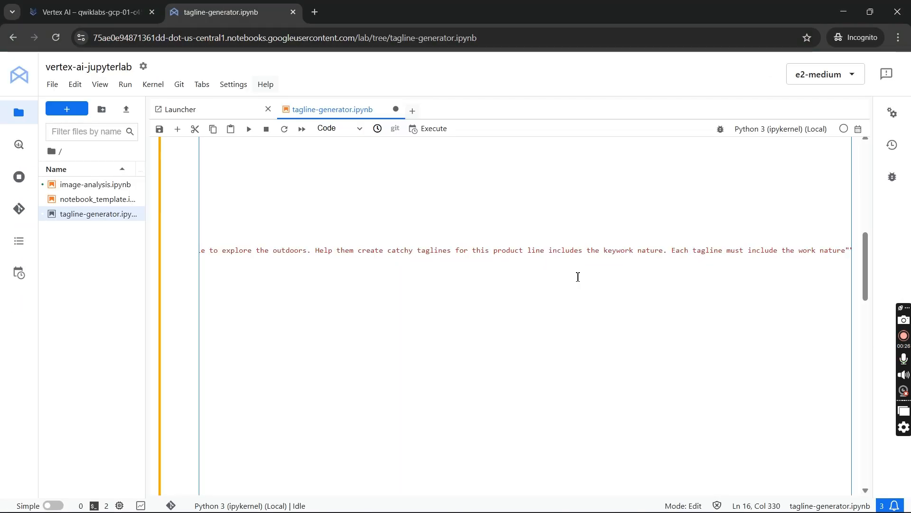
# - Replace "work" with "keyword" in the prompt's last sentence, before "nature"
pyautogui.press('Left')
pyautogui.press('Left')
pyautogui.press('Left')
pyautogui.press('BackSpace')
pyautogui.press('BackSpace')
pyautogui.press('BackSpace')
pyautogui.press('BackSpace')
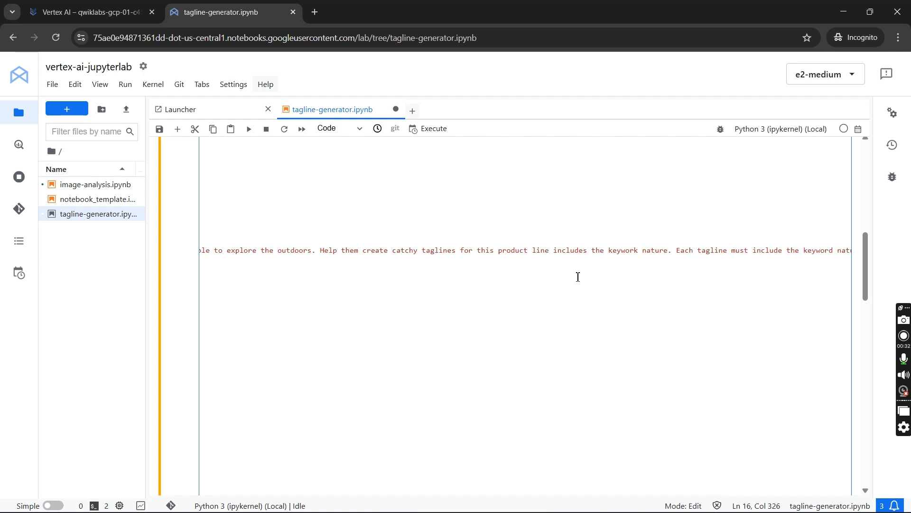
pyautogui.press('Escape')
# - Rerun the tagline generator code cell and check the lab progress for "Experiment with tagline generation code"
pyautogui.click(125, 84)
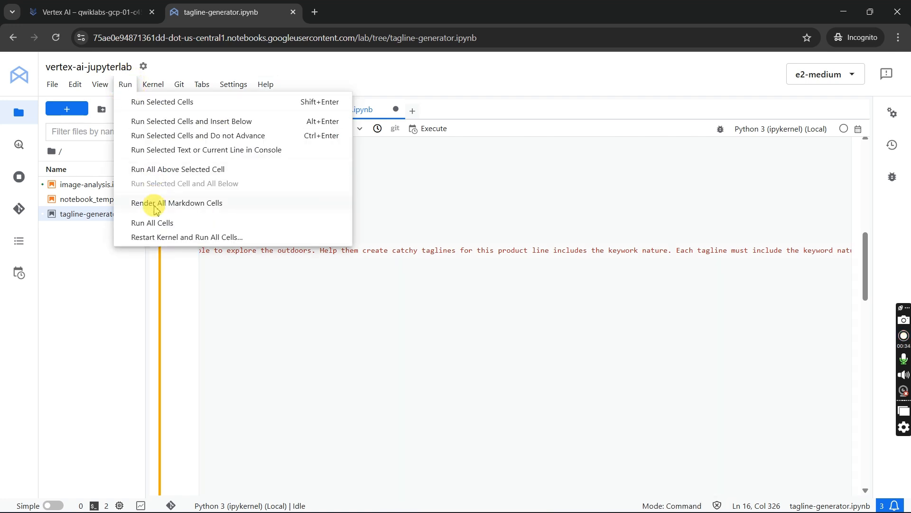
pyautogui.click(498, 210)
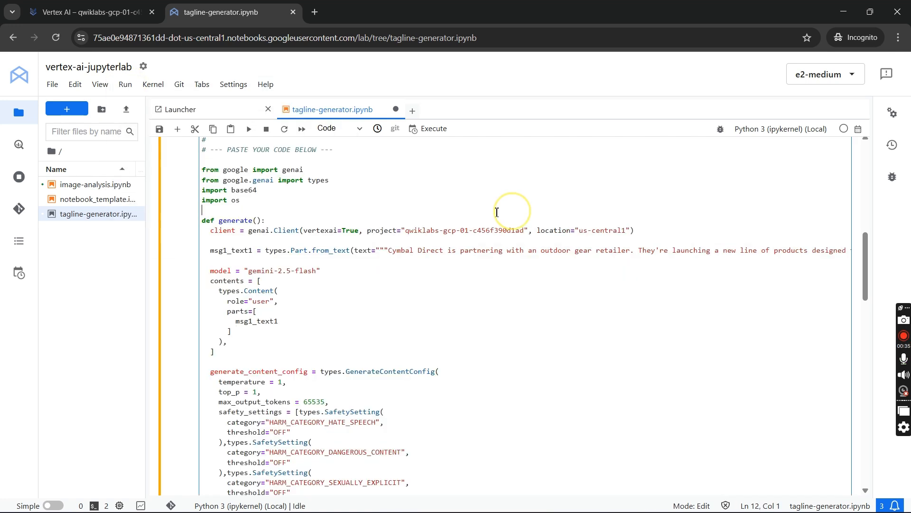
pyautogui.click(249, 130)
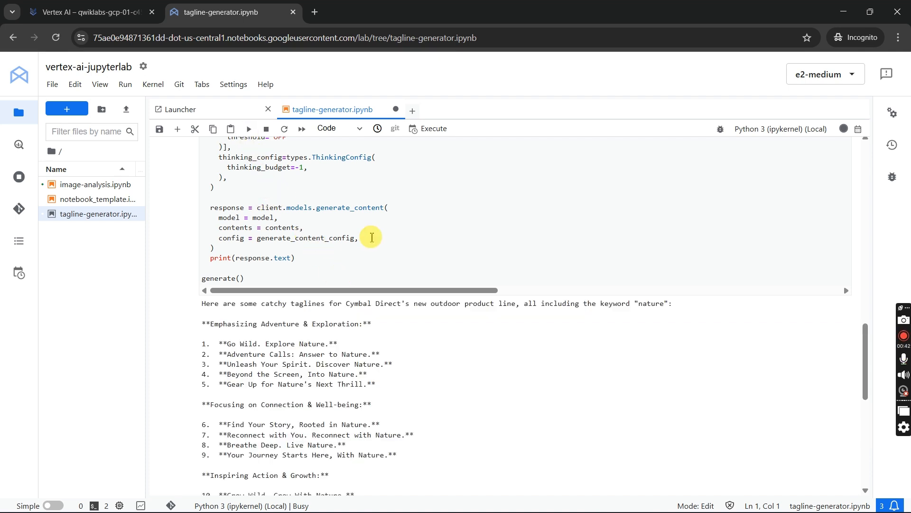
pyautogui.hotkey('alt', 'Tab')
pyautogui.click(488, 408)
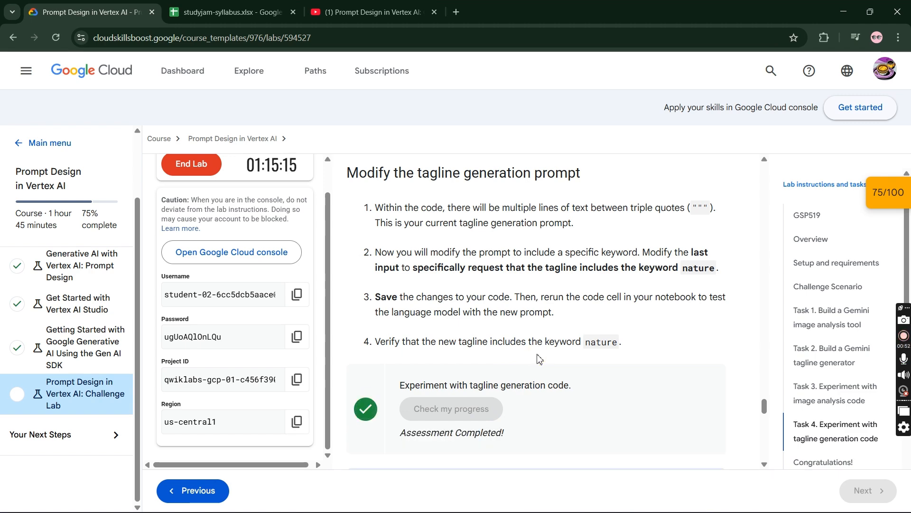
# - Check the progress of "Experiment with tagline generation code" again in the lab's checkpoints list
pyautogui.scroll(-3, 540, 359)
pyautogui.click(887, 192)
pyautogui.click(835, 314)
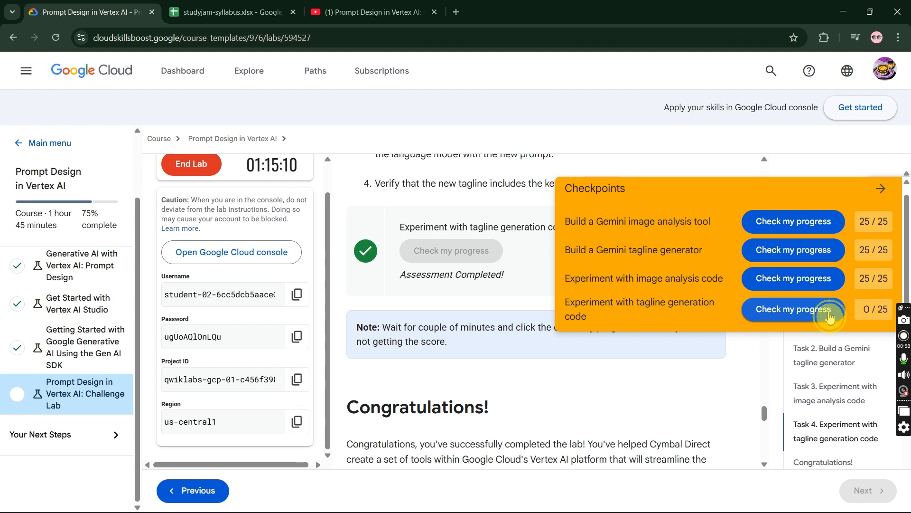
pyautogui.click(828, 311)
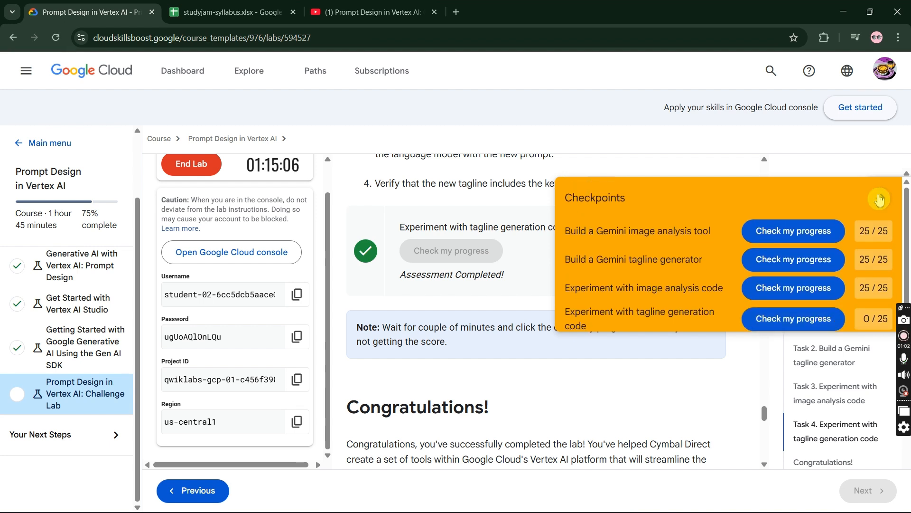
pyautogui.click(821, 336)
pyautogui.click(825, 321)
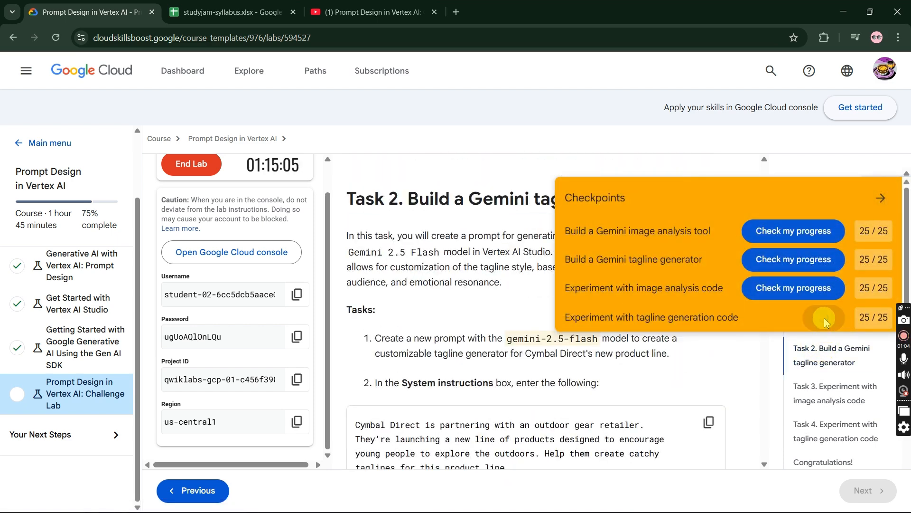
# - Close the checkpoints list and end the lab, confirming the choice
pyautogui.click(889, 199)
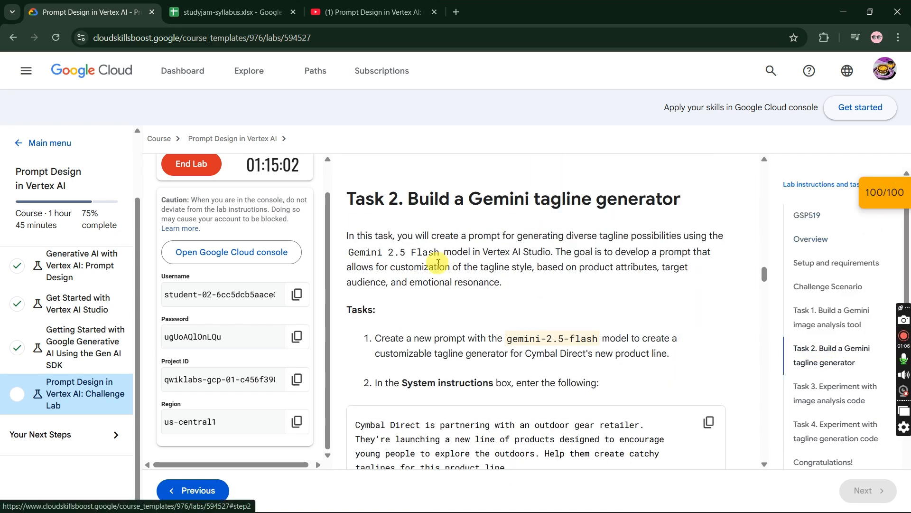
pyautogui.click(214, 168)
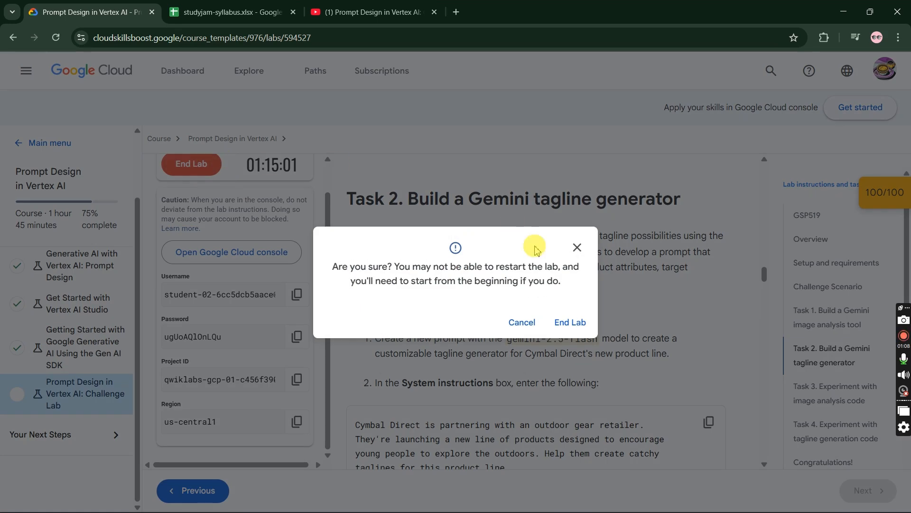
pyautogui.click(572, 322)
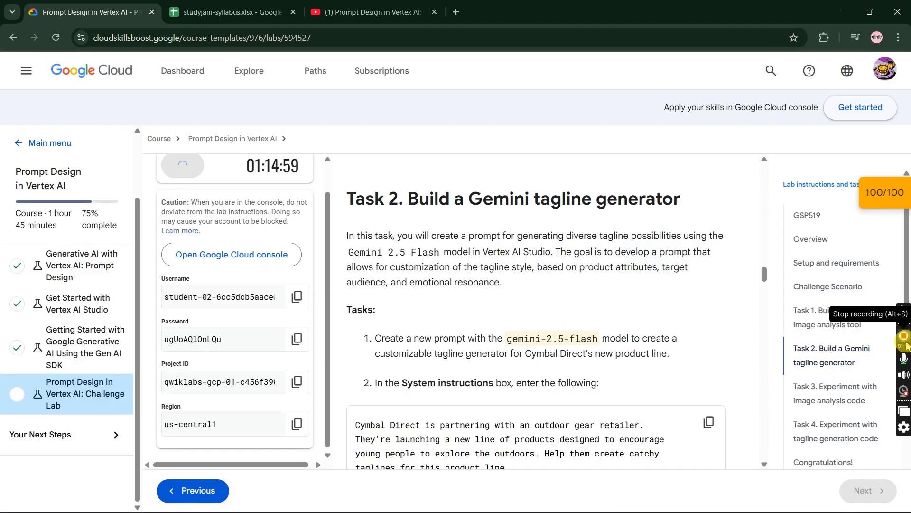